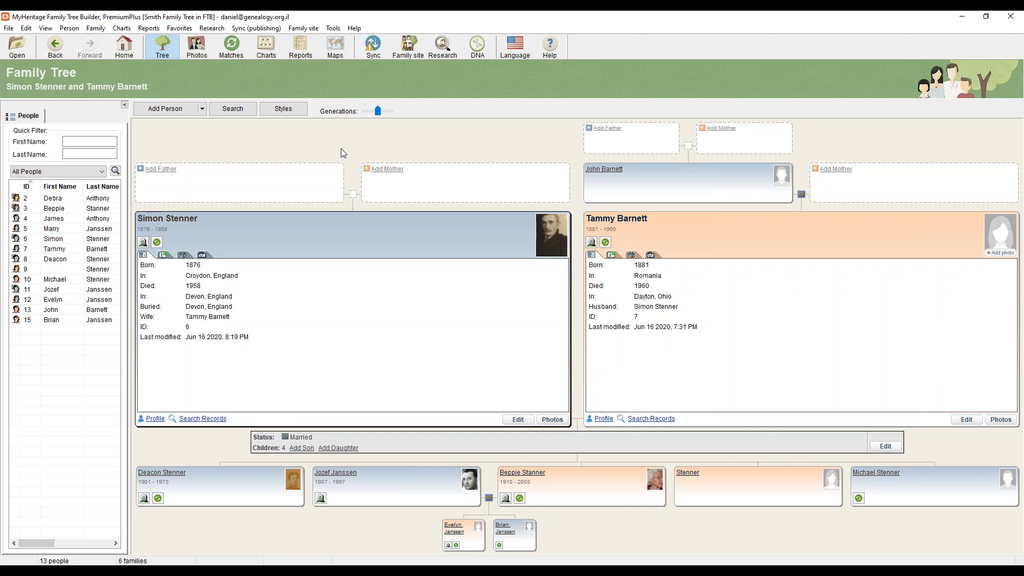
Start a custom report export to Excel and add the person with ID 5 to the selected people.
left_click(11, 29)
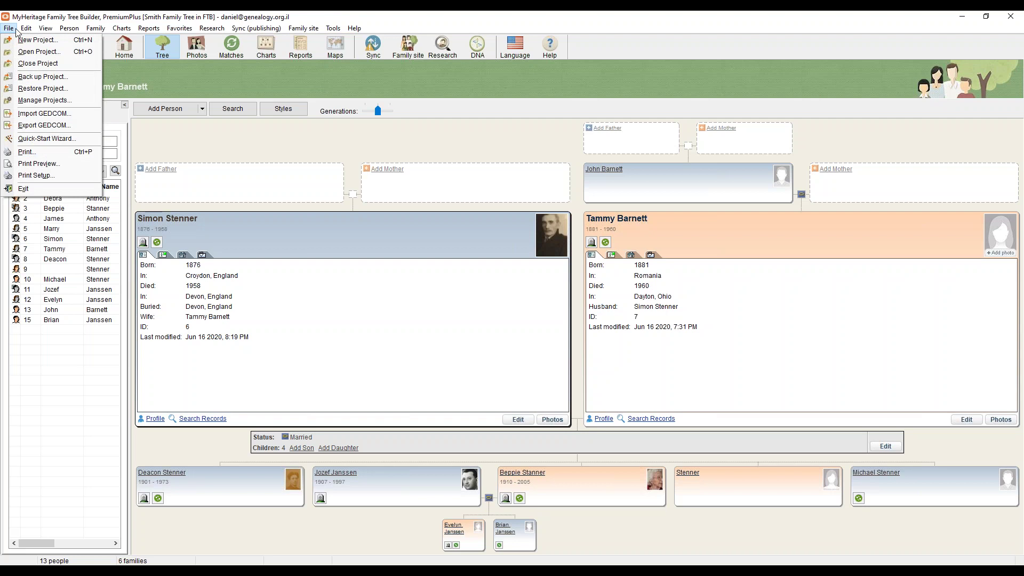
mouse_move(18, 29)
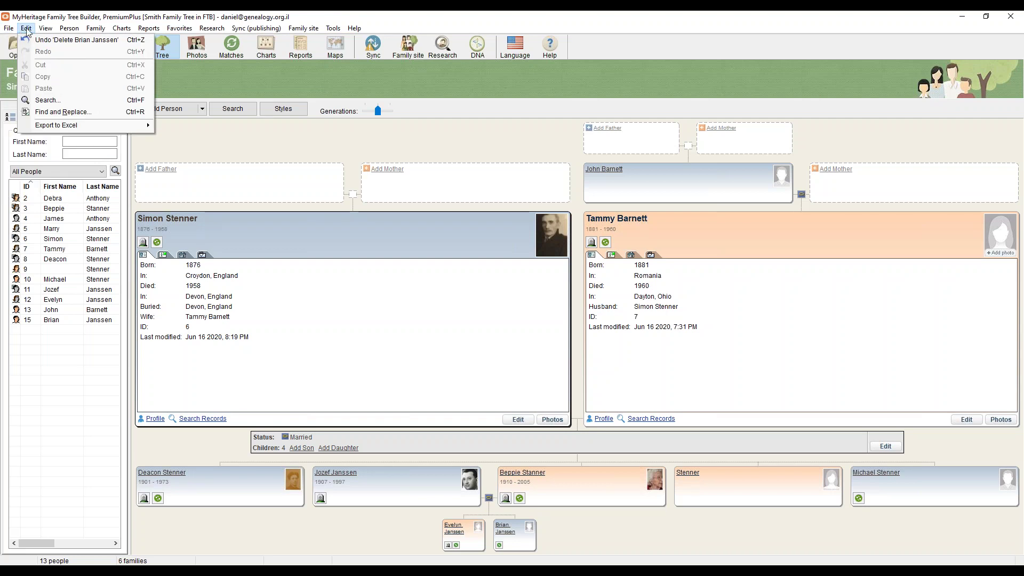
mouse_move(50, 125)
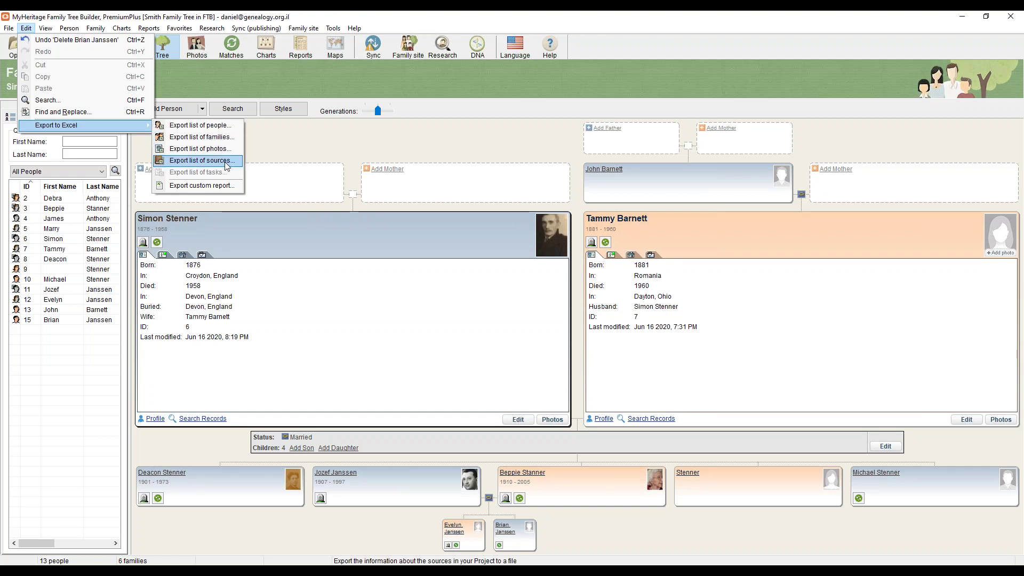
left_click(212, 187)
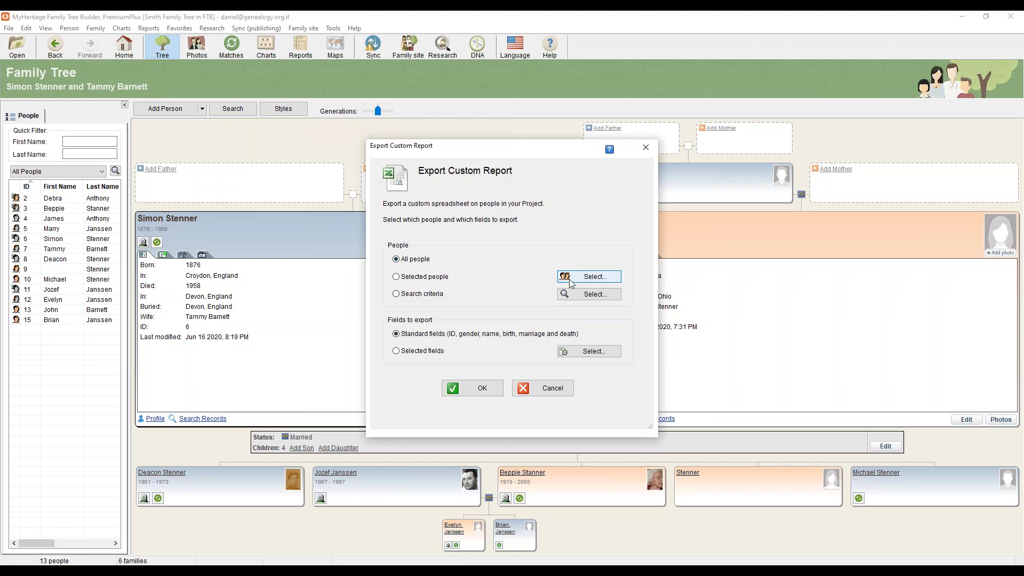
left_click(608, 276)
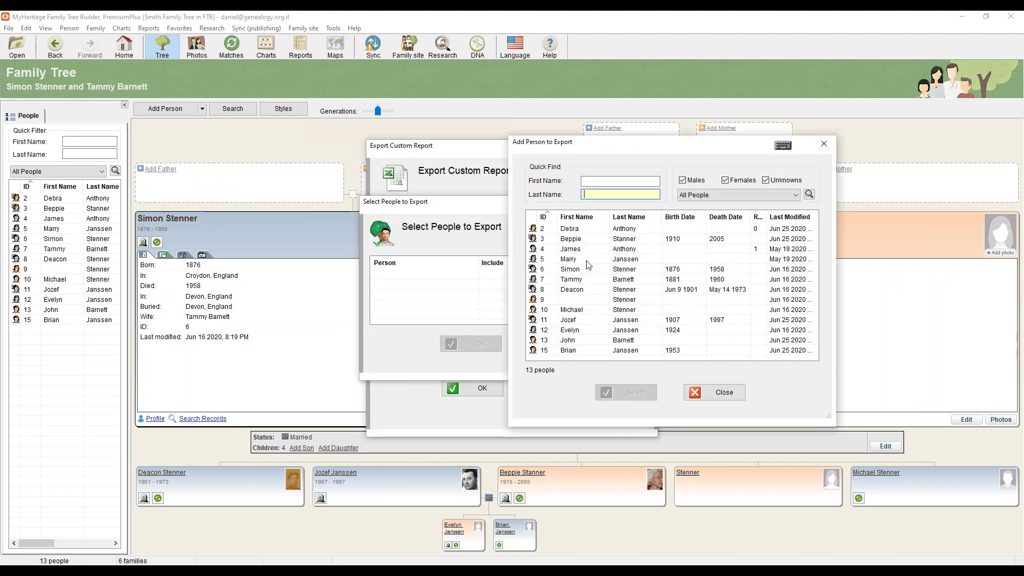
left_click(581, 259)
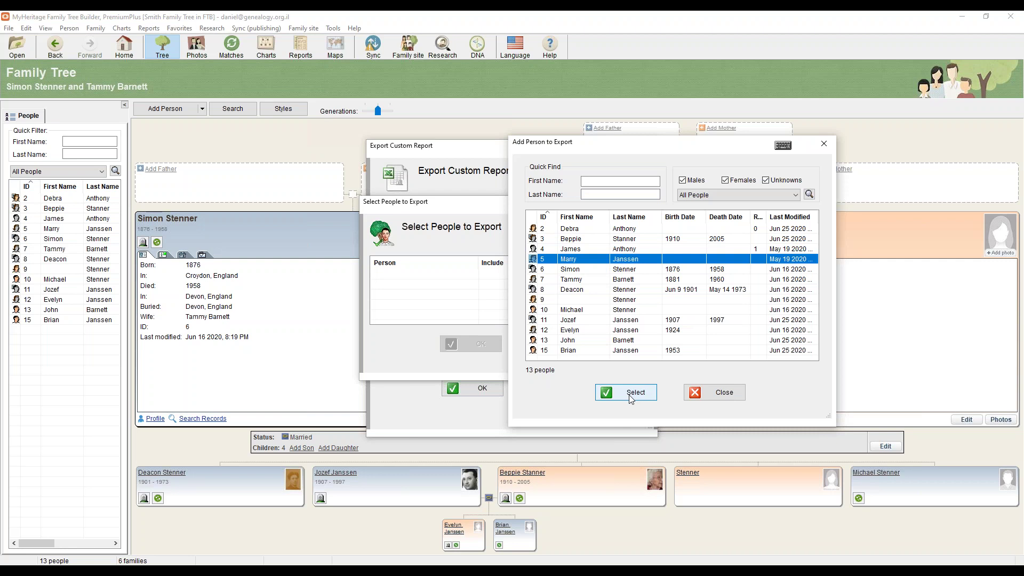
left_click(631, 397)
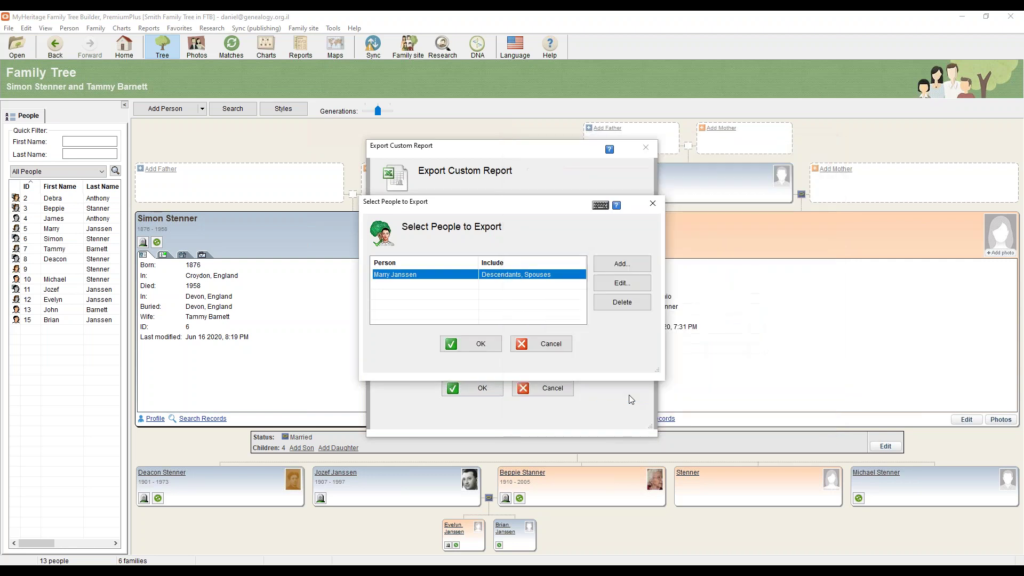
Include ancestors for the selected person in the export and confirm the people selection.
left_click(606, 282)
left_click(445, 287)
left_click(480, 327)
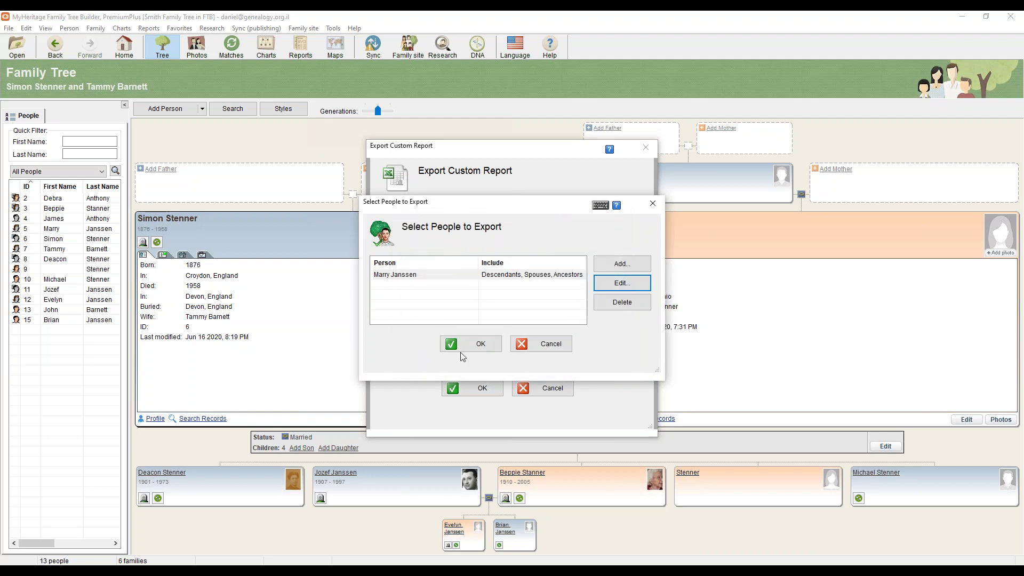
left_click(480, 344)
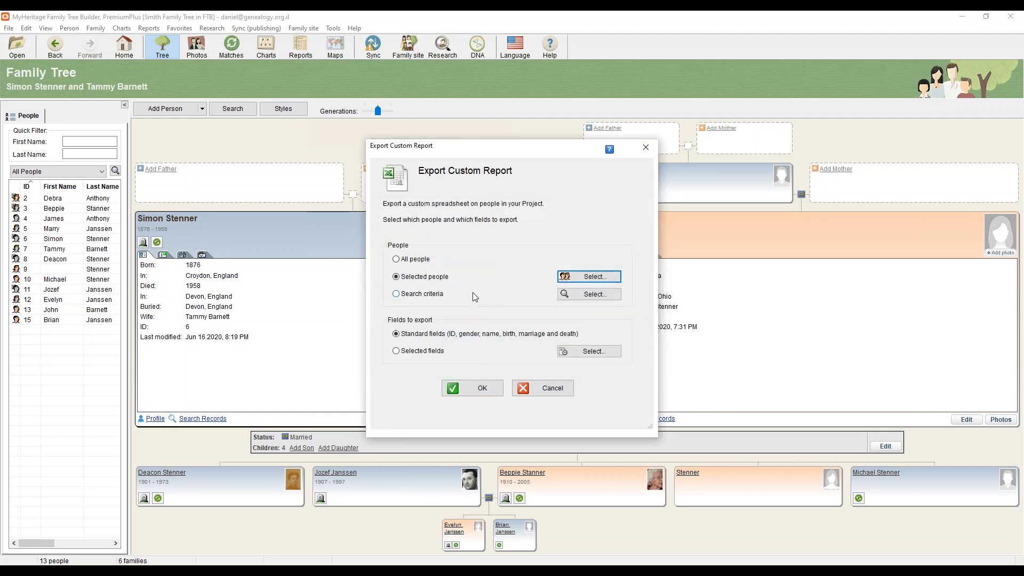
Switch the report to search criteria and define a search for Immigration facts dated 1800.
left_click(397, 295)
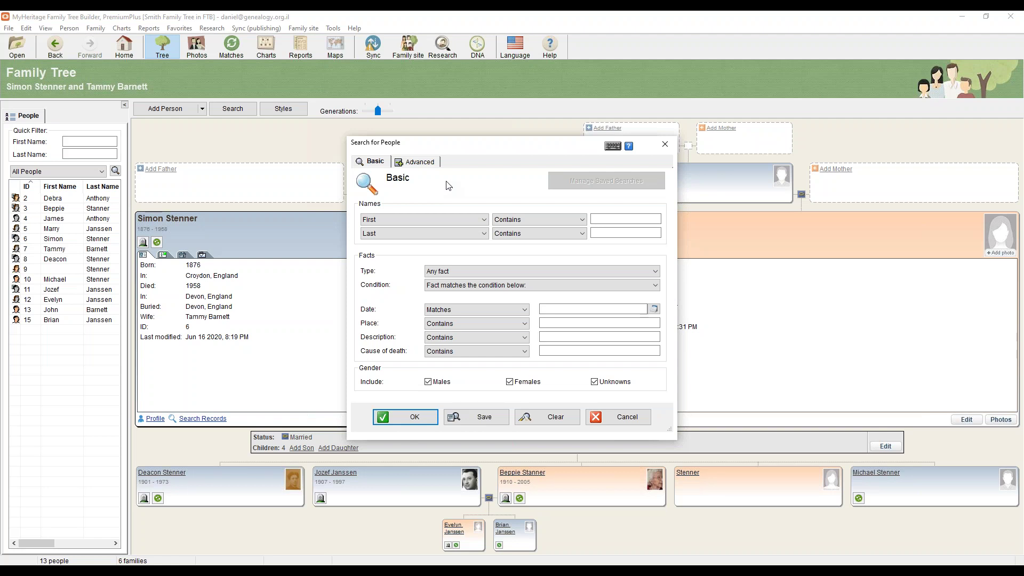
left_click(467, 271)
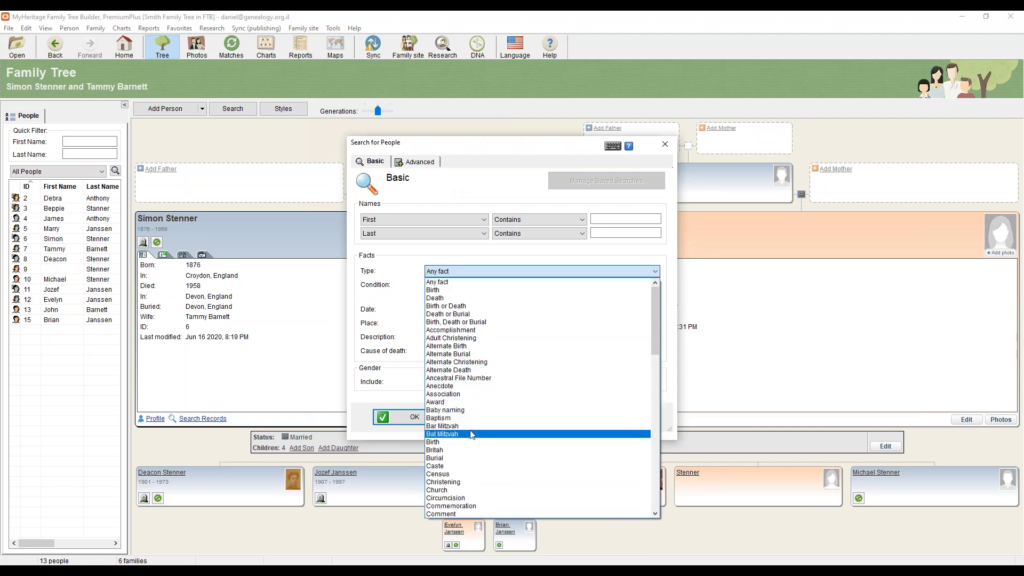
scroll(472, 434, "down", 4)
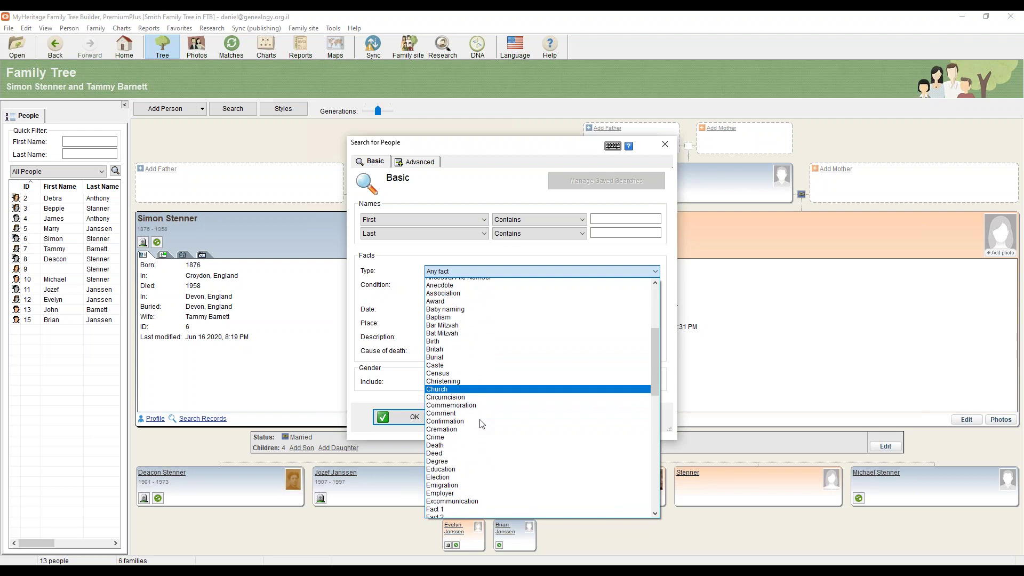
scroll(481, 424, "down", 2)
type("im")
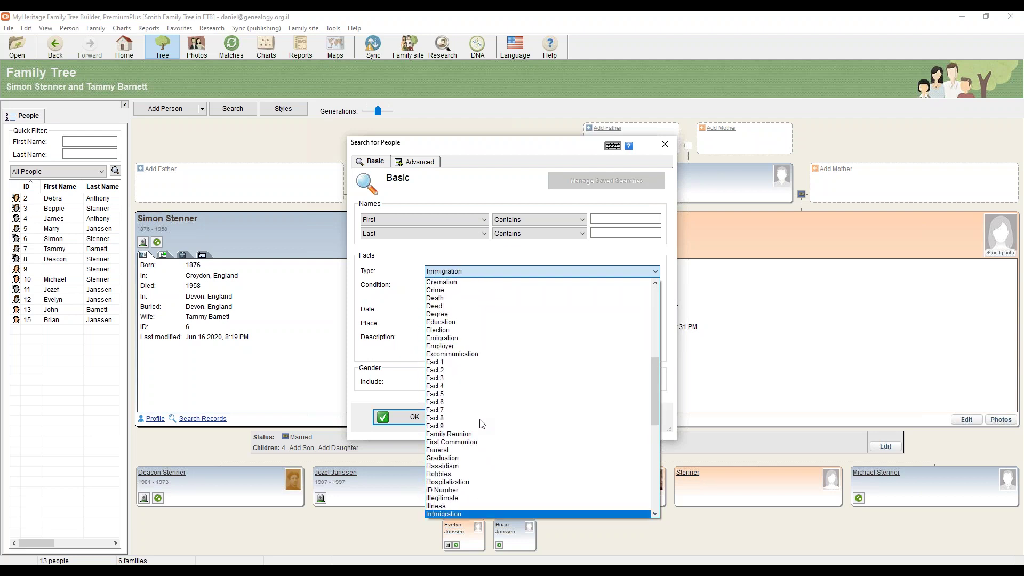
key("Return")
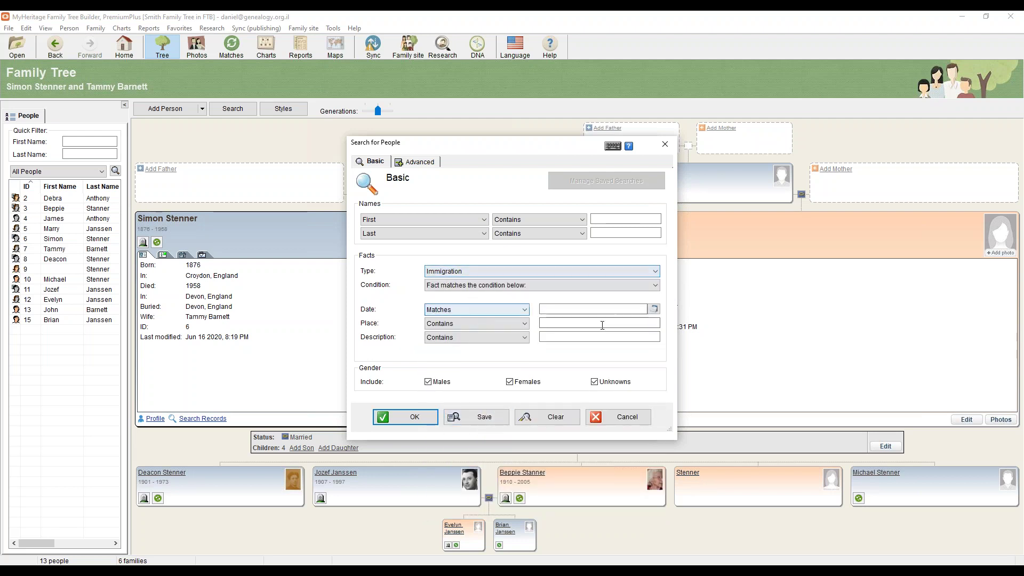
left_click(596, 310)
type("1800")
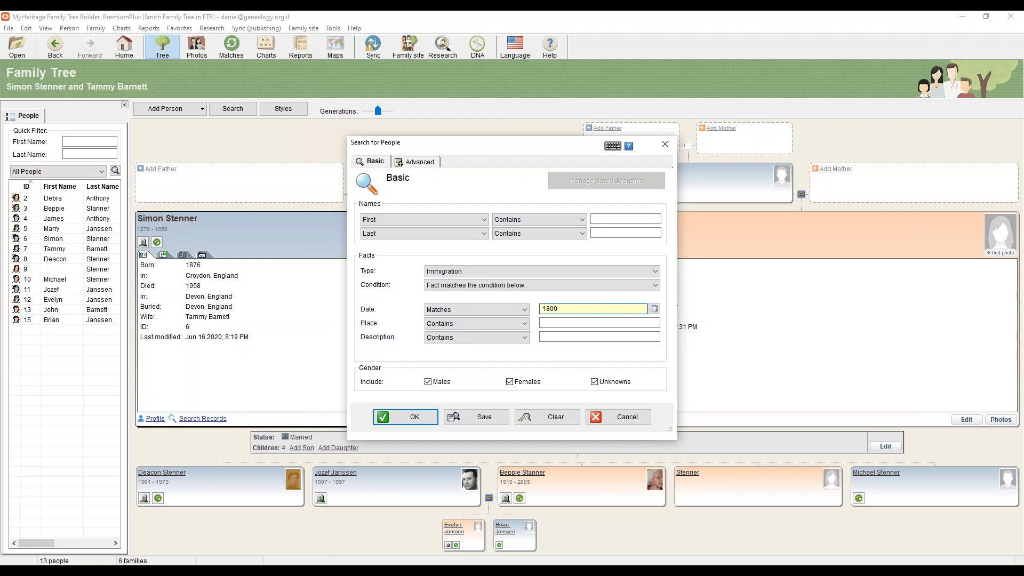
Clear the date criterion, enter USA as the place, and cancel the people search.
left_click_drag(561, 310, 526, 310)
key("BackSpace")
left_click(559, 324)
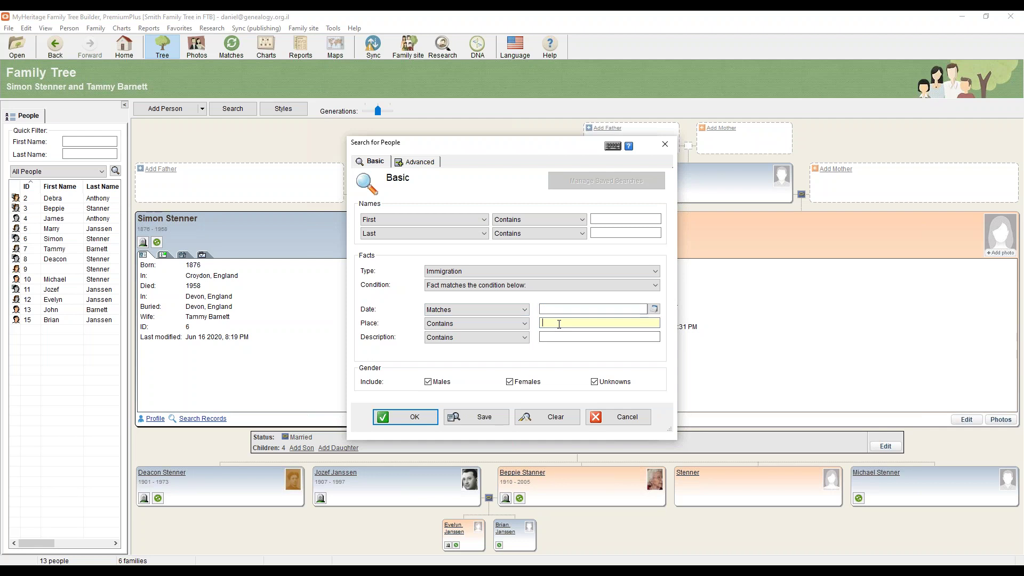
type("USA")
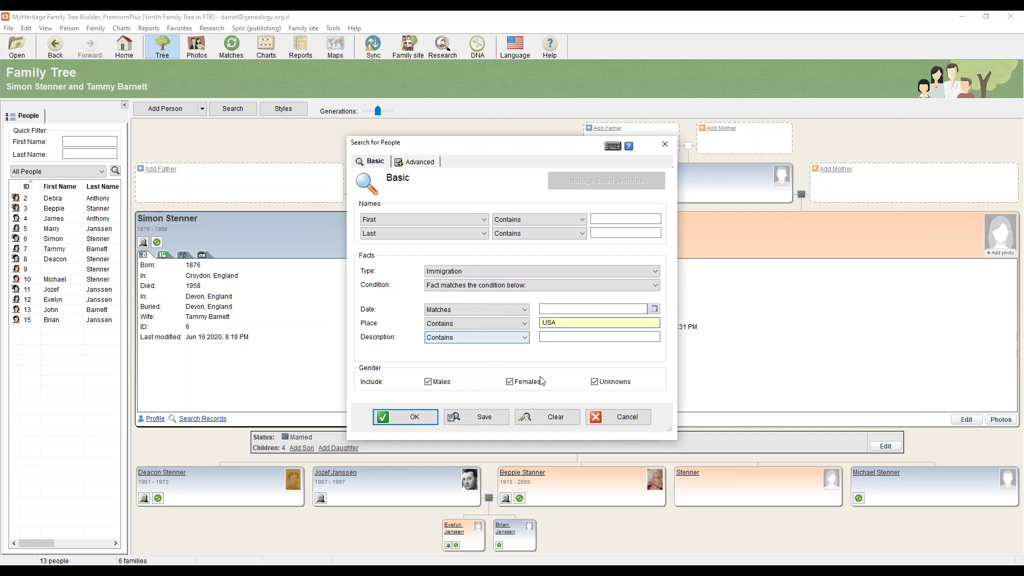
left_click(614, 418)
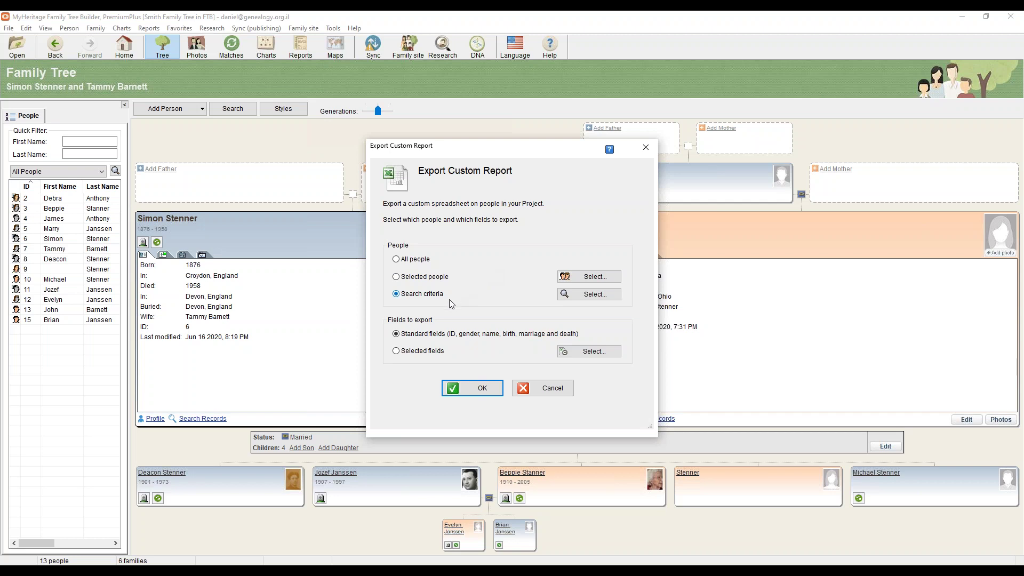
Return the report to selected people and add the Education and Immigration facts to the fields to export.
left_click(395, 276)
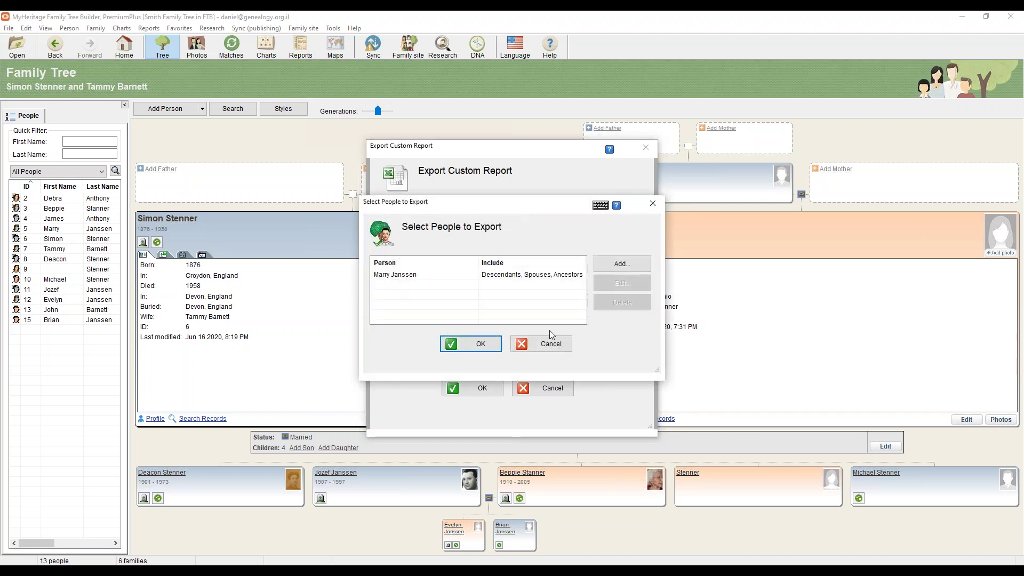
left_click(541, 344)
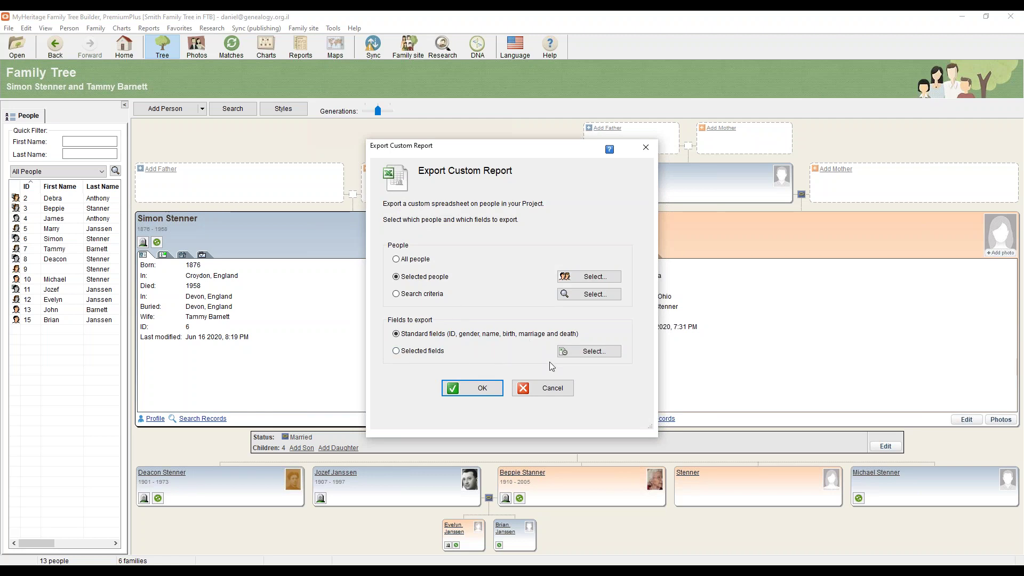
left_click(581, 358)
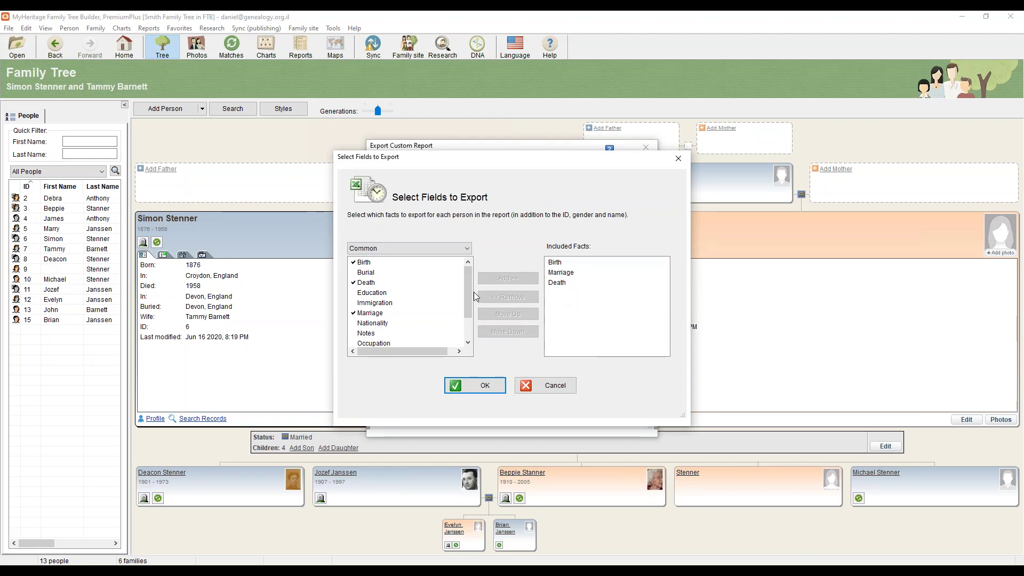
left_click(385, 292)
left_click(491, 281)
left_click(490, 279)
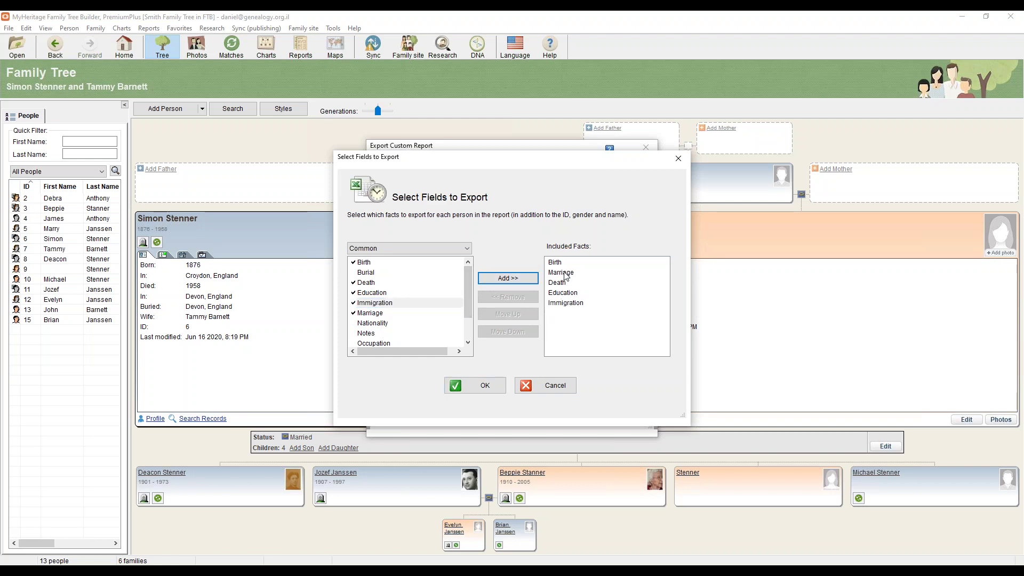
Remove Marriage from the included facts and move Immigration to the first place in the export order.
left_click(566, 273)
left_click(521, 297)
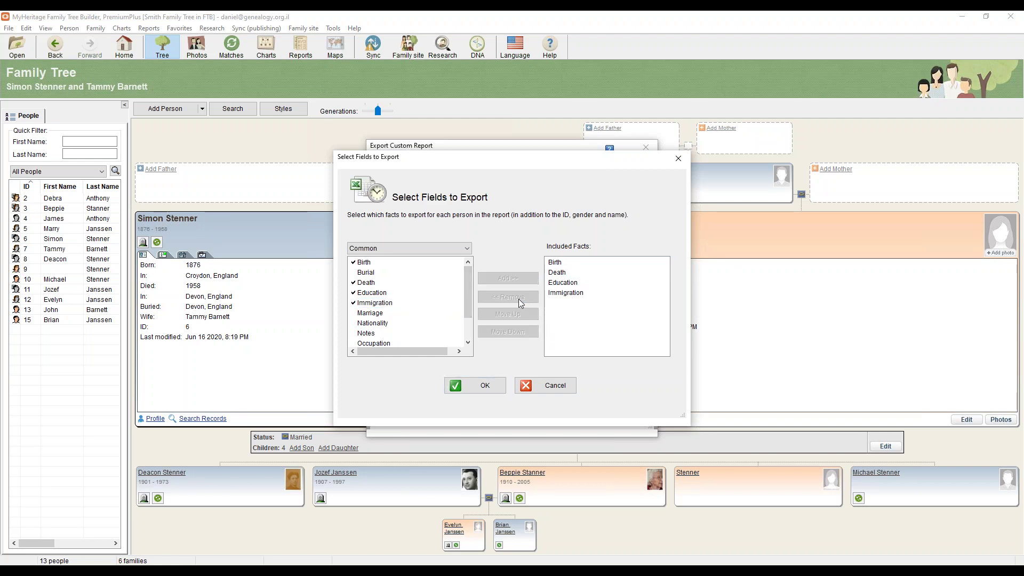
left_click(521, 315)
left_click(521, 314)
left_click(521, 315)
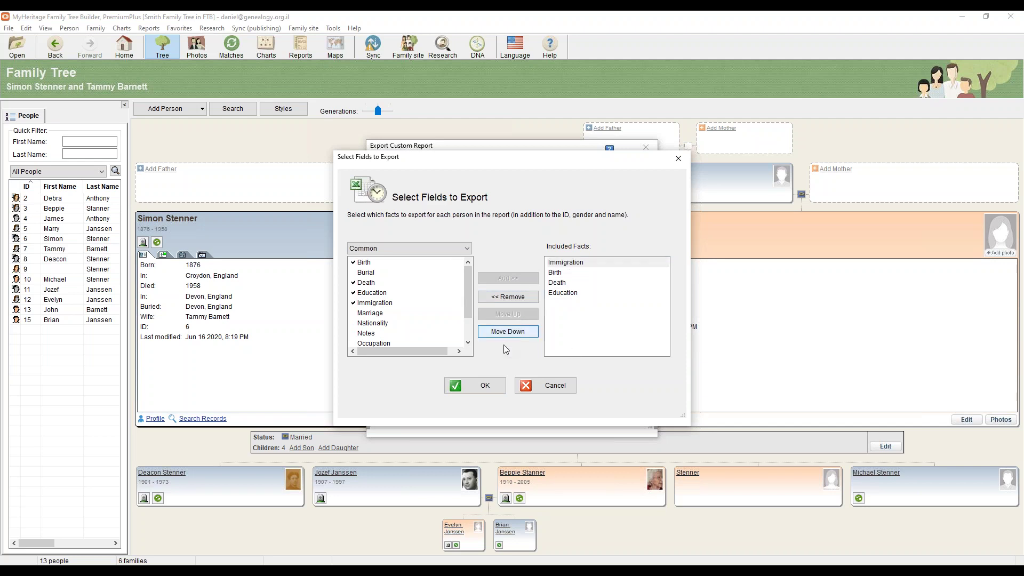
Add Occupation to the included facts, confirm the fields, and cancel the custom report export.
left_click_drag(471, 316, 472, 333)
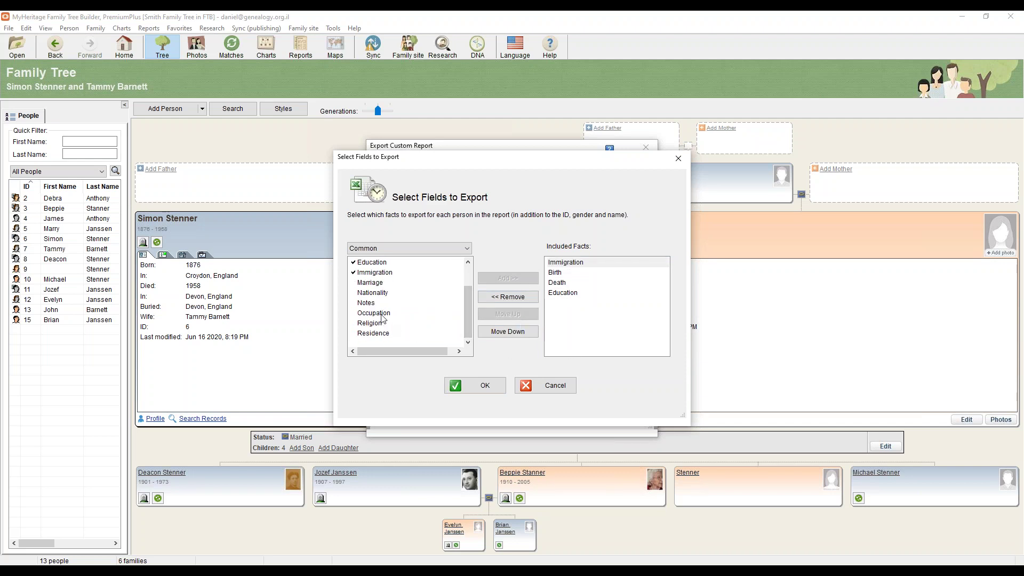
left_click(374, 313)
left_click(497, 279)
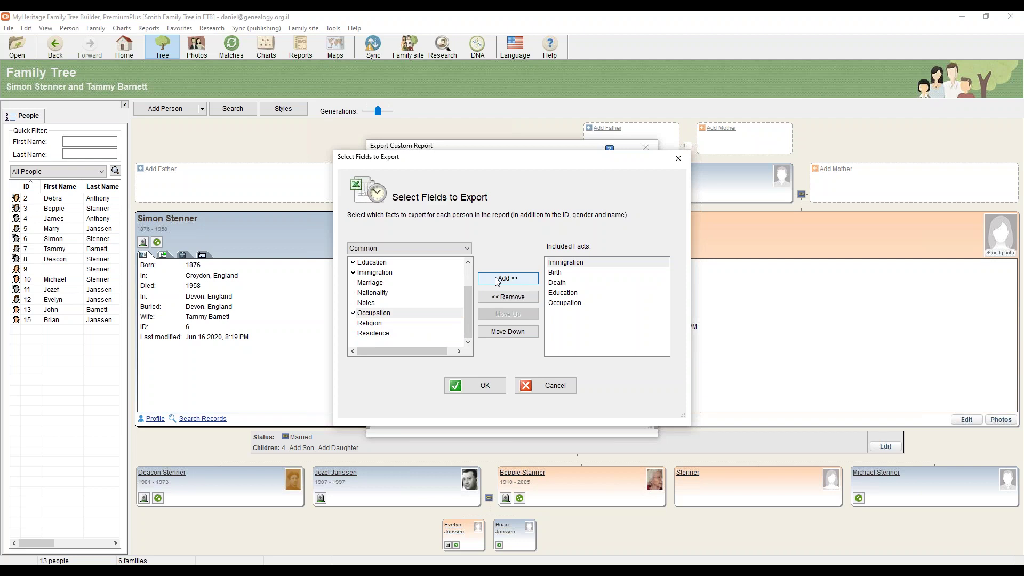
left_click(479, 389)
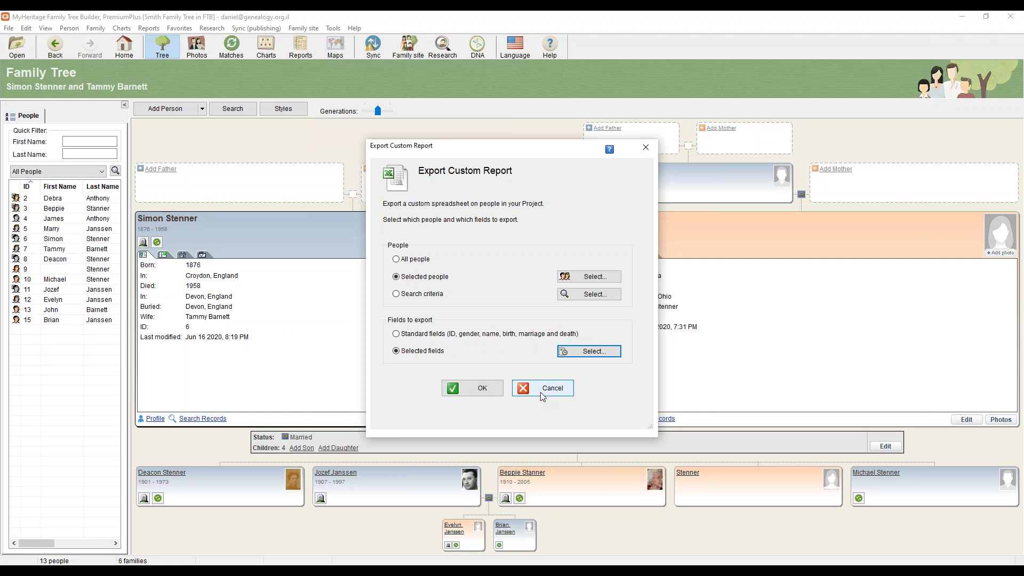
left_click(543, 396)
Open Find and Replace and search all text fields of the project for "England", matching any part of text.
left_click(27, 29)
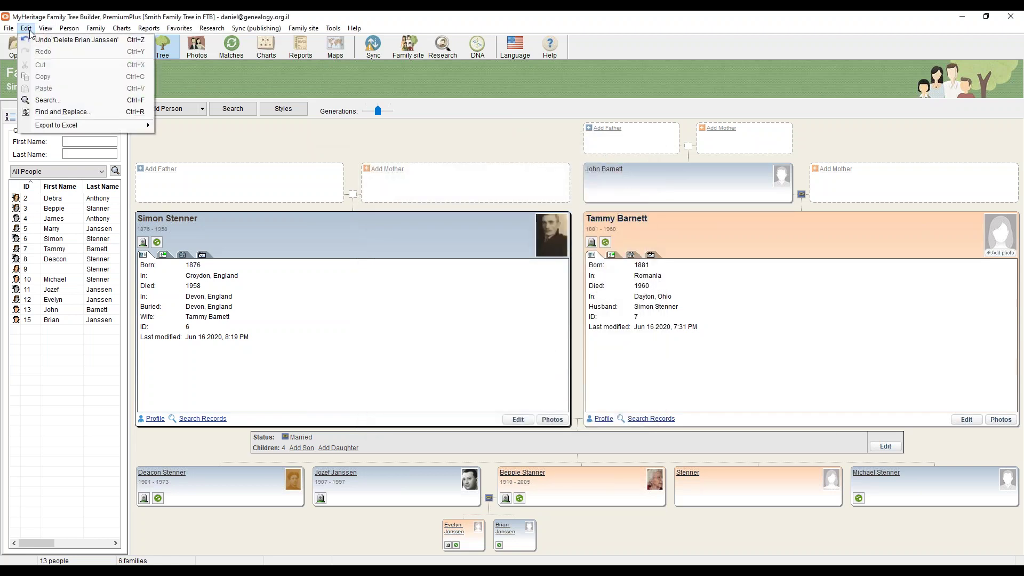
left_click(62, 113)
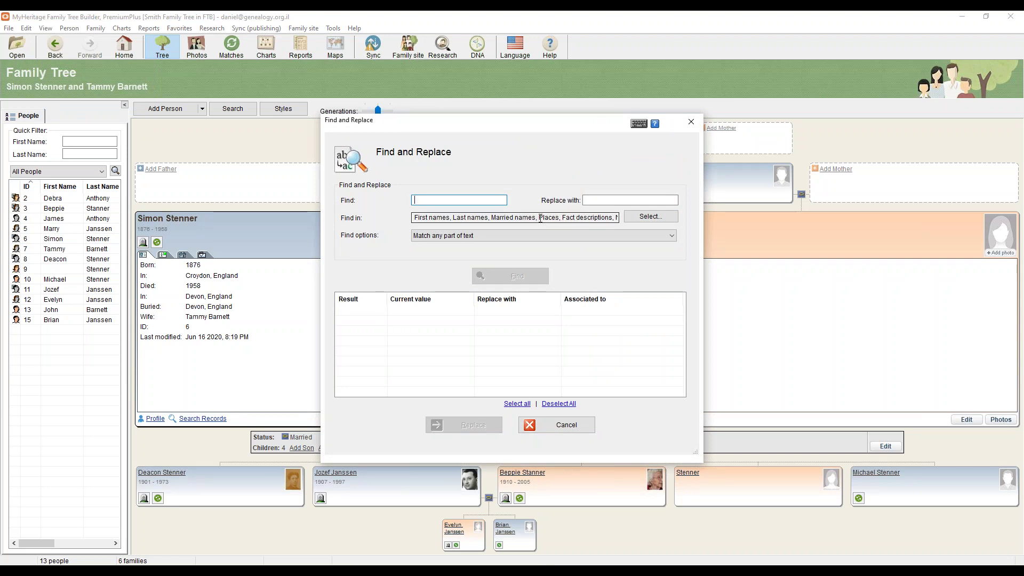
left_click_drag(597, 218, 640, 219)
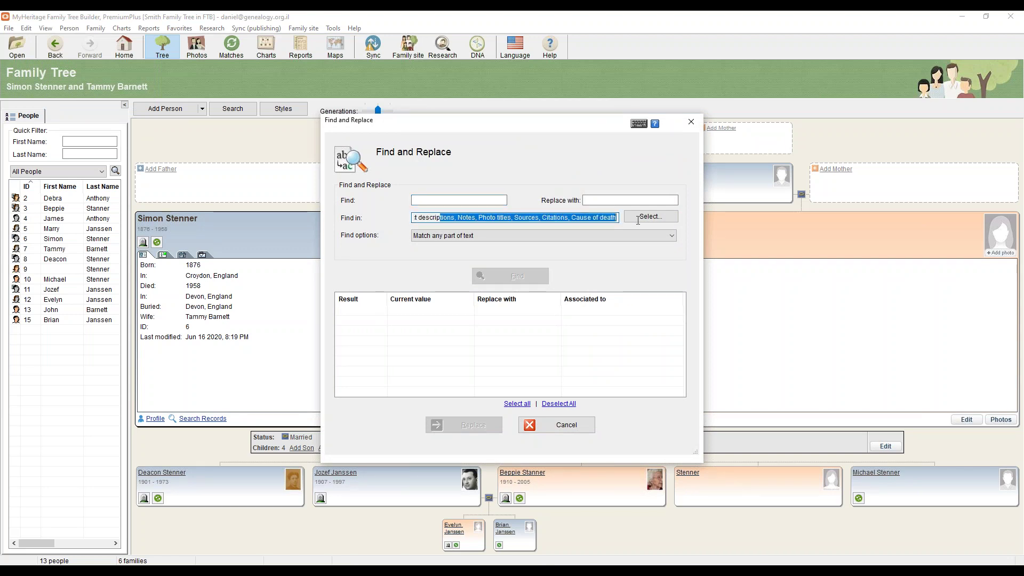
left_click(556, 219)
left_click(448, 200)
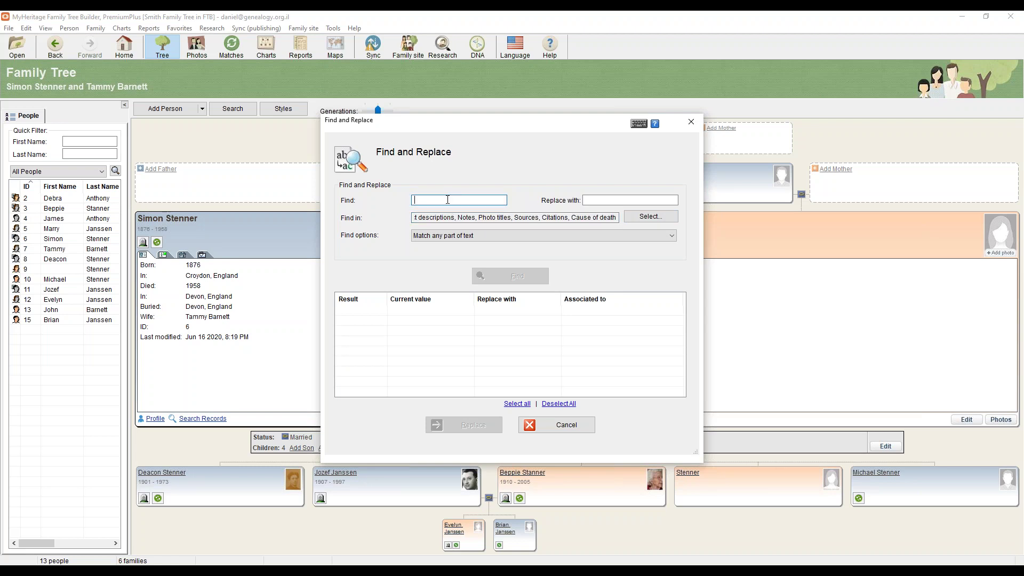
type("Engla")
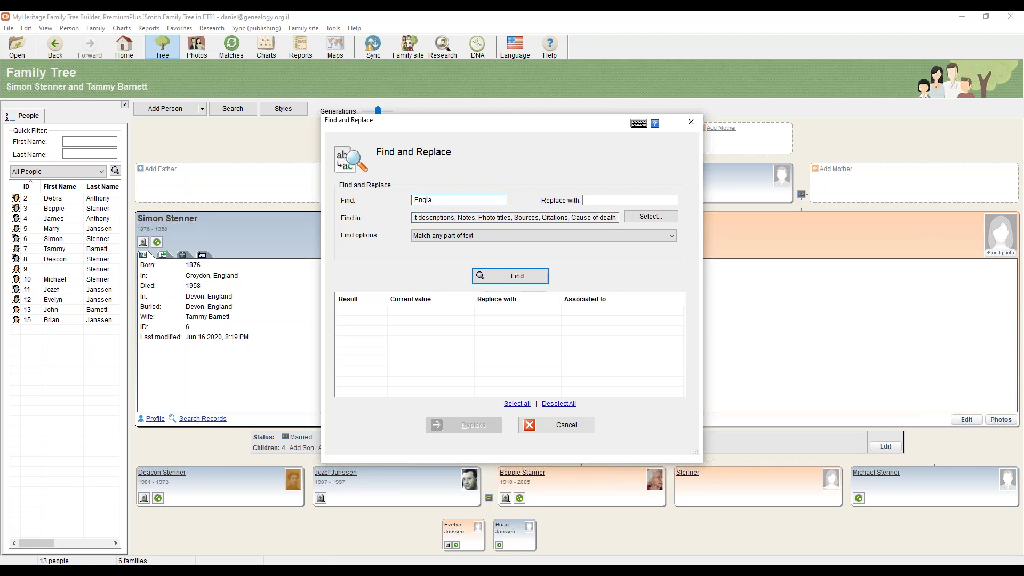
type("nd")
left_click(528, 276)
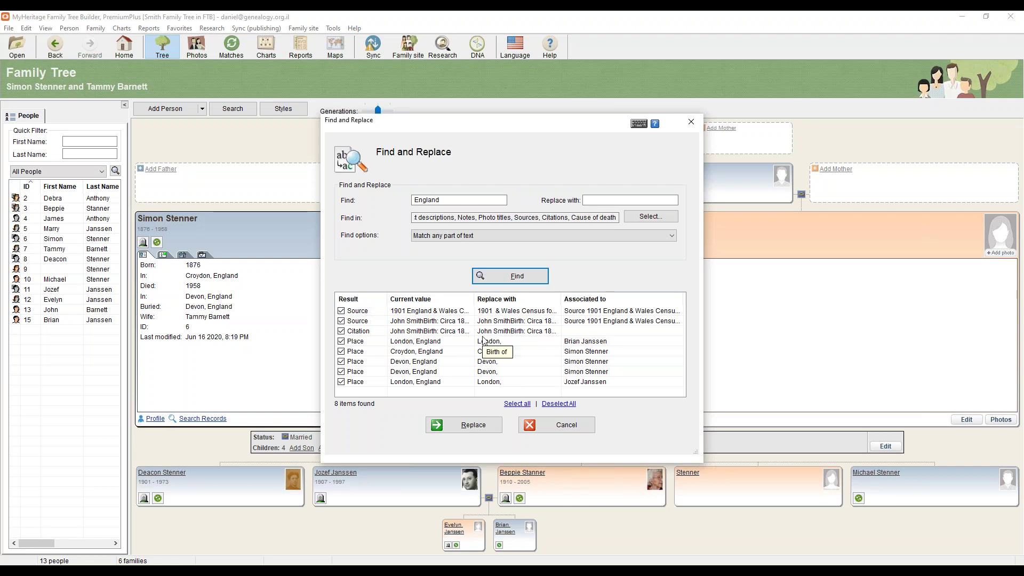
Enter "United Kingdom" as the replacement for "England", rerun the search, and cancel Find and Replace without applying it.
left_click(592, 201)
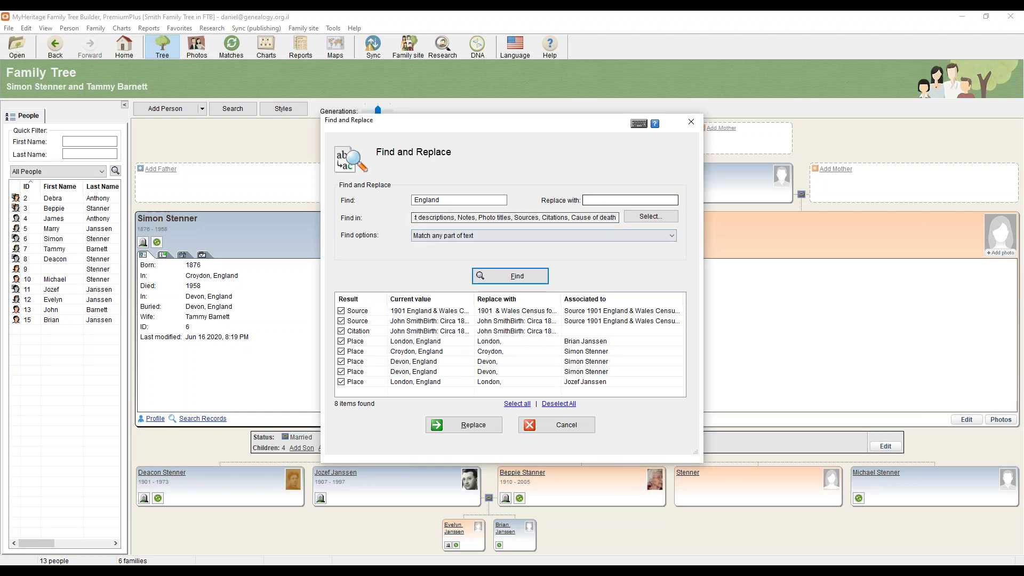
type("U")
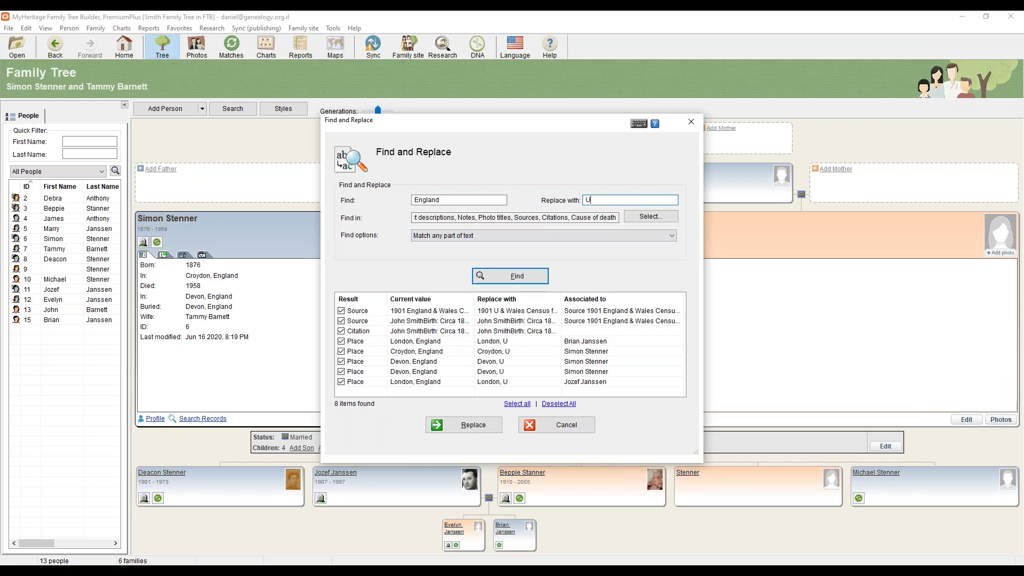
type("nited Kingdome")
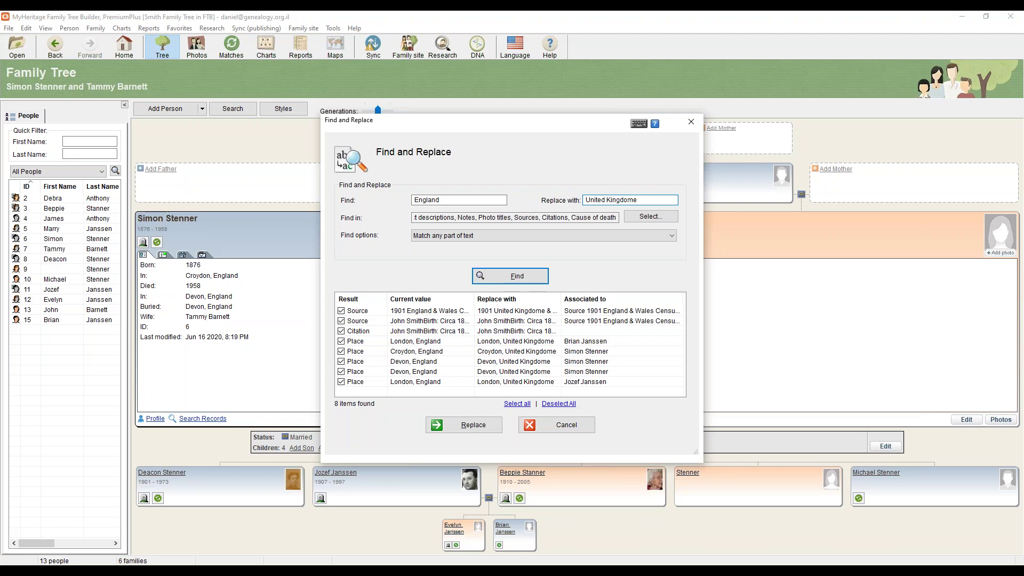
key("BackSpace")
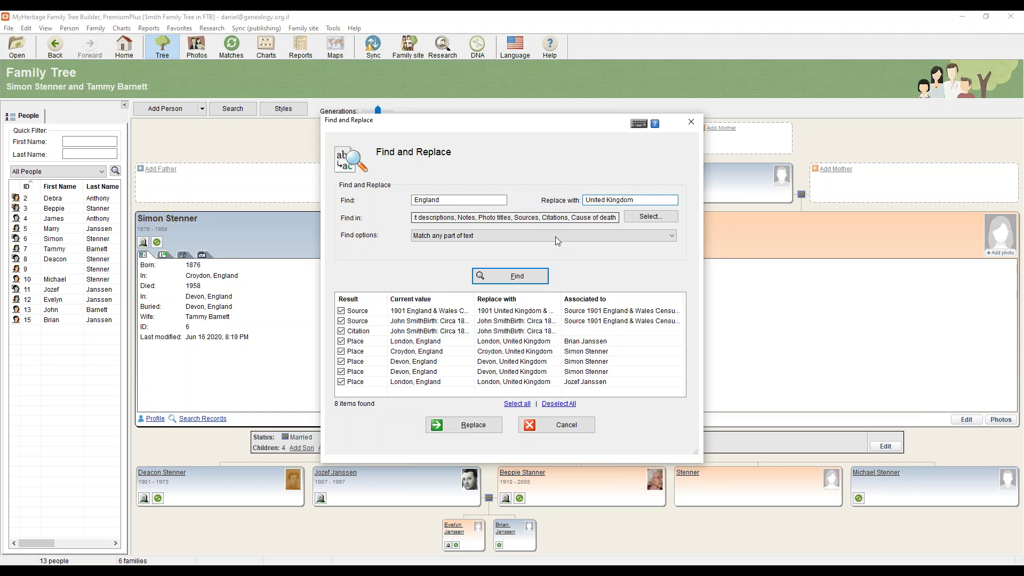
left_click(511, 274)
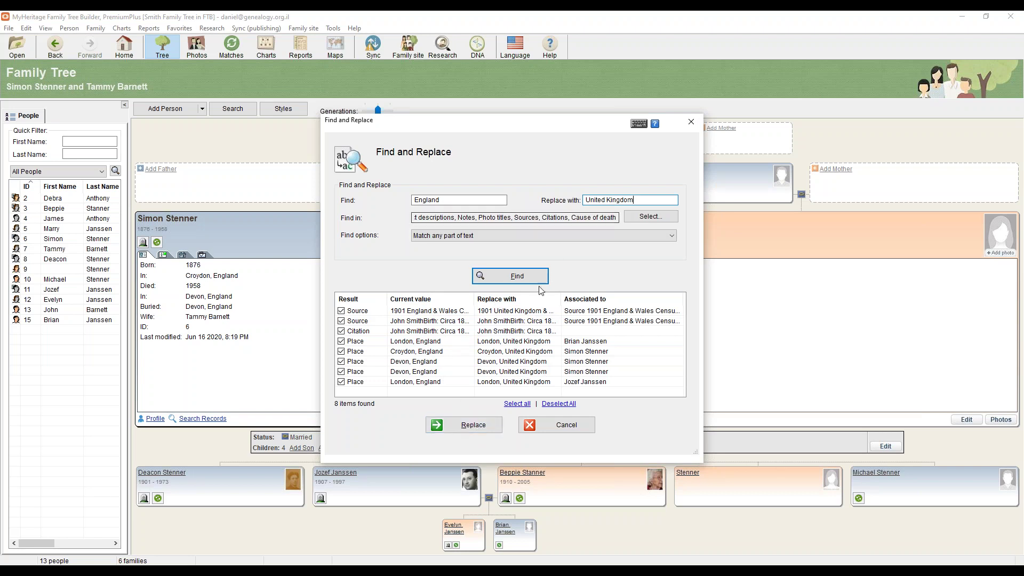
left_click(568, 425)
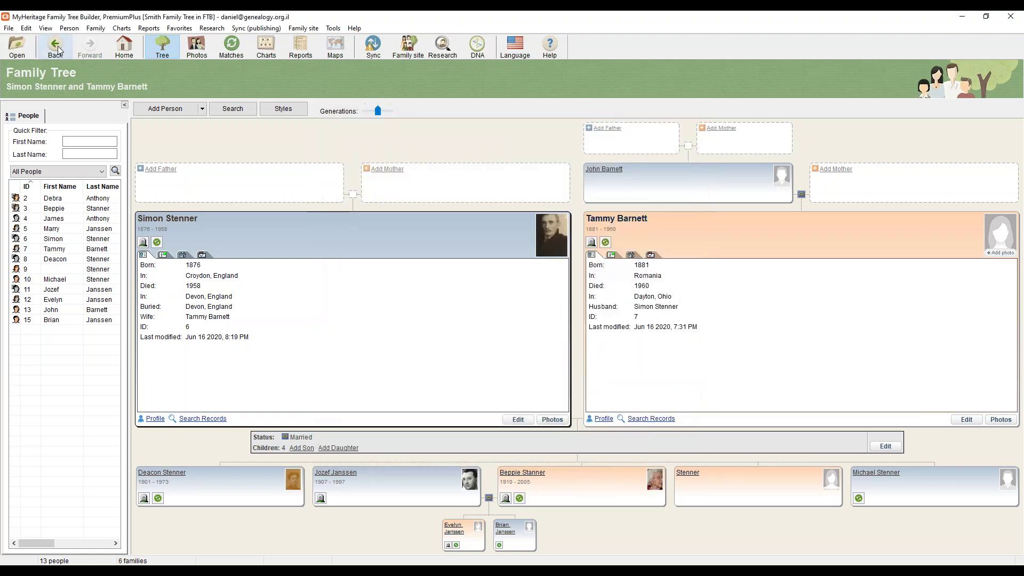
View the details of the 1901 England & Wales Census source in the project's sources, and close them without editing.
left_click(47, 30)
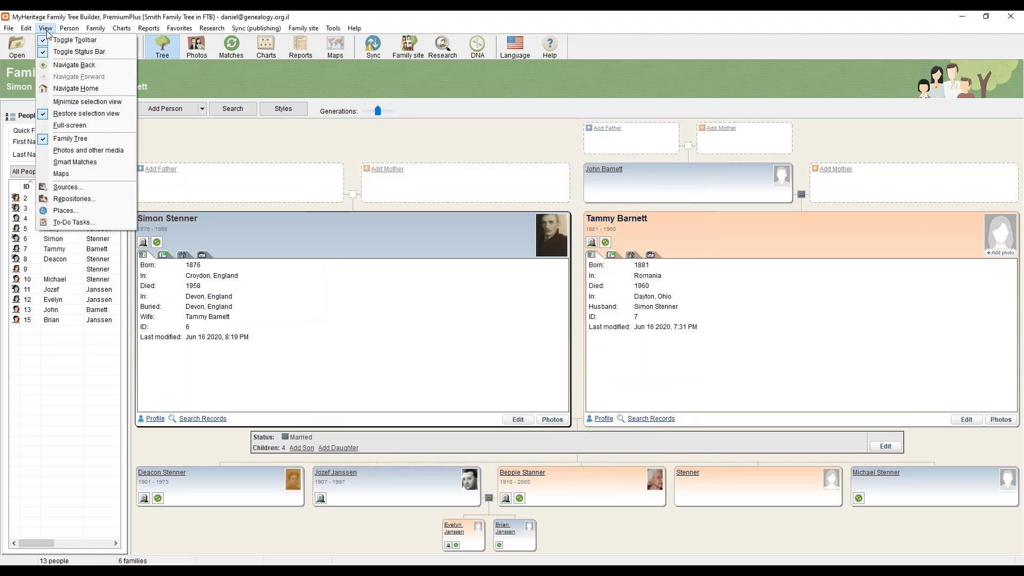
left_click(69, 189)
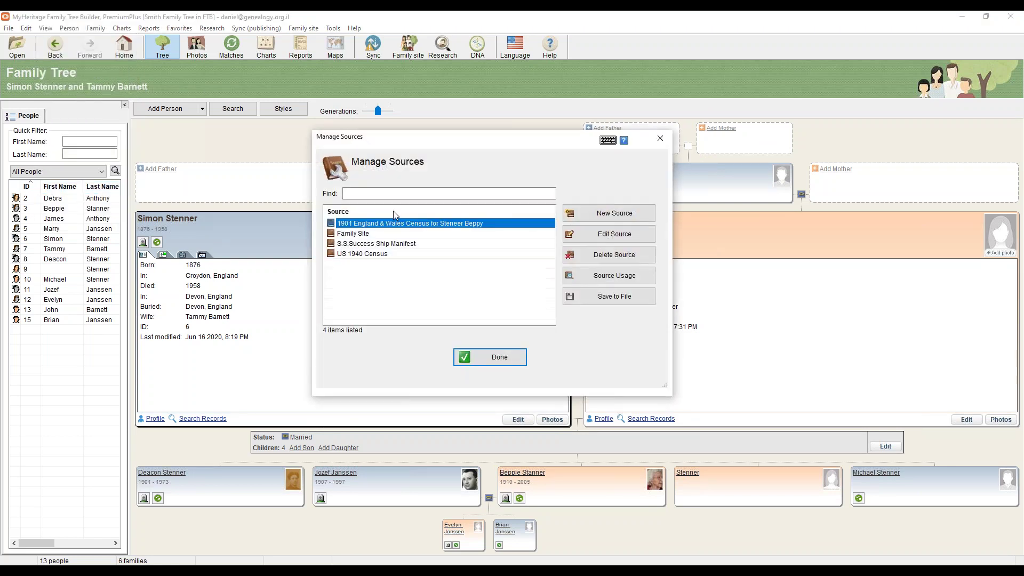
left_click(606, 238)
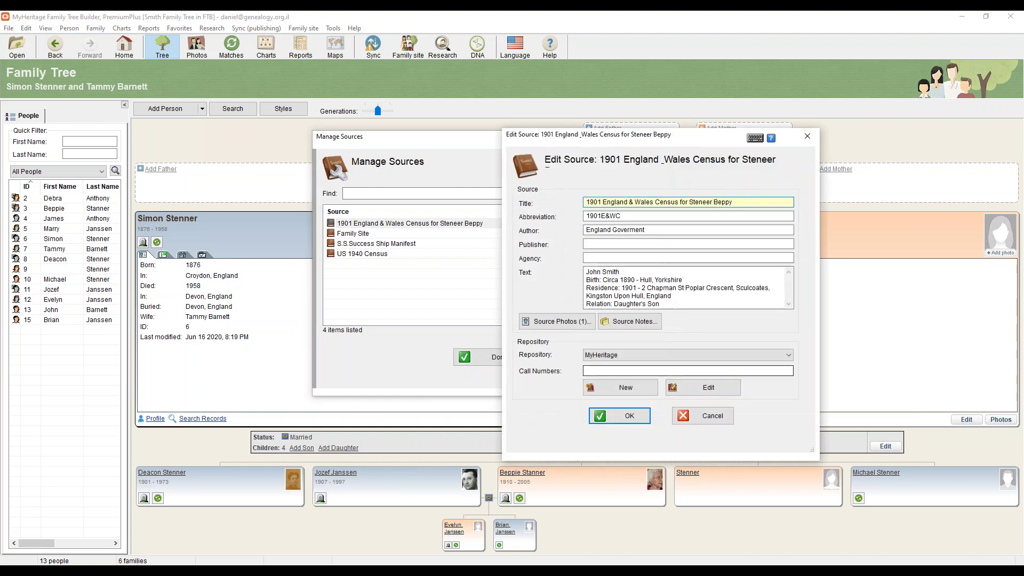
left_click(807, 137)
left_click(486, 357)
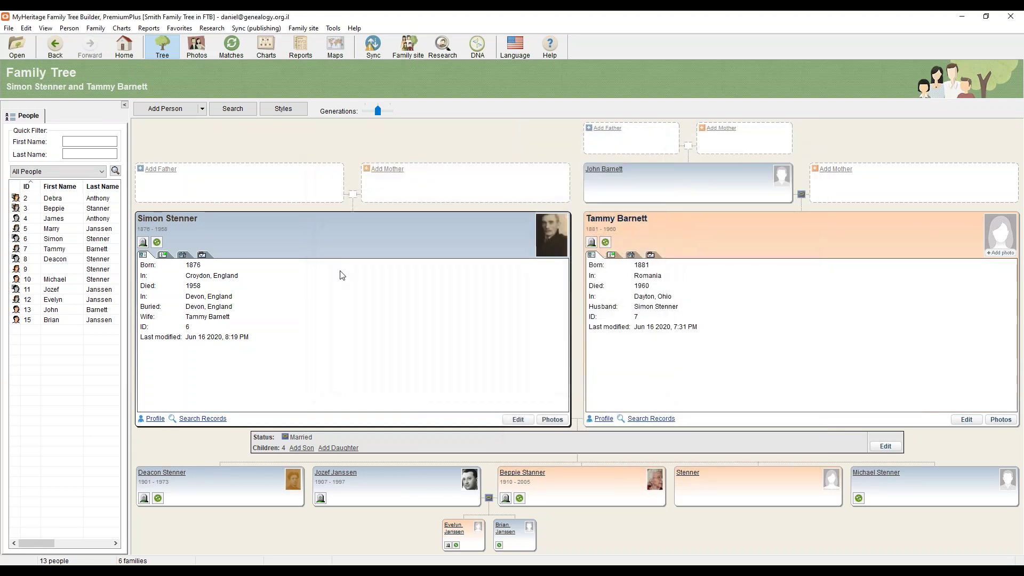
Check which sources use the MyHeritage repository in the project's repository list, and close the list.
left_click(46, 27)
left_click(101, 200)
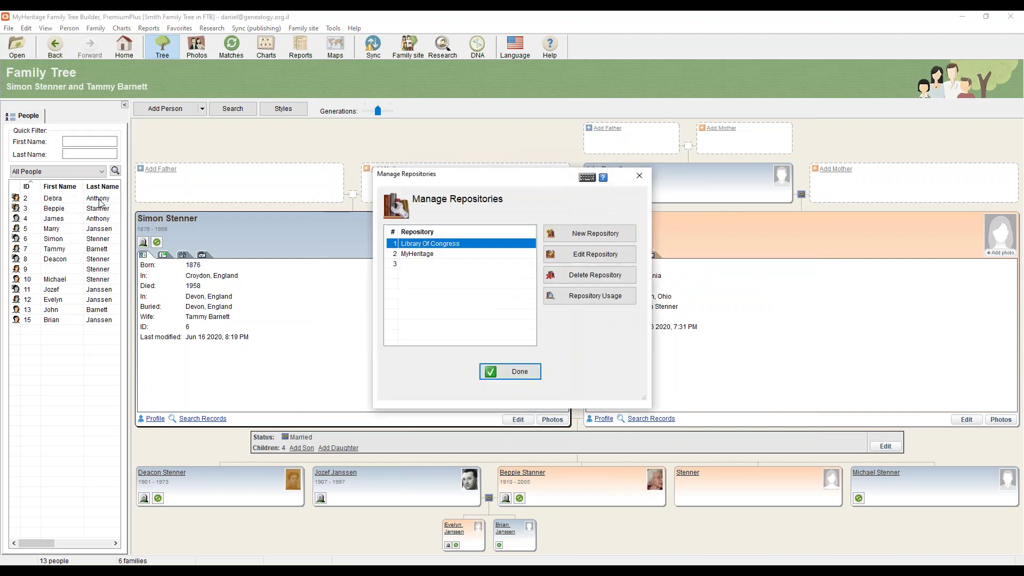
left_click(455, 255)
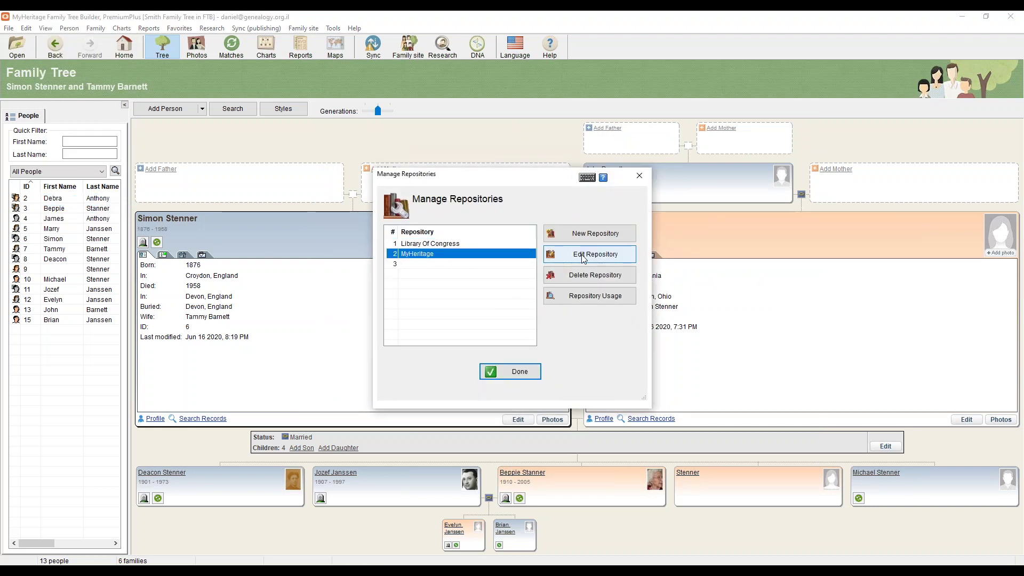
left_click(590, 302)
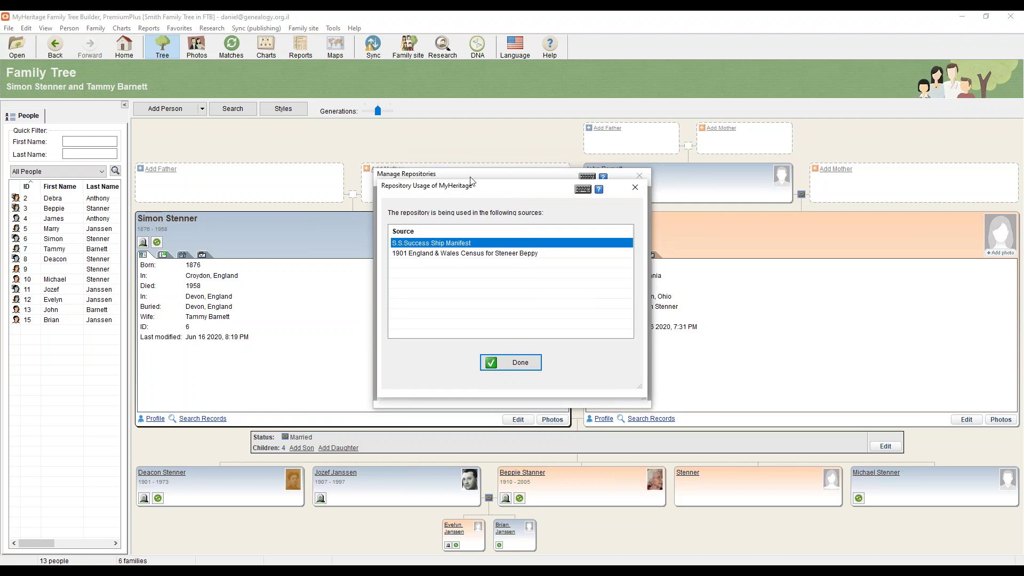
left_click(508, 365)
left_click(509, 370)
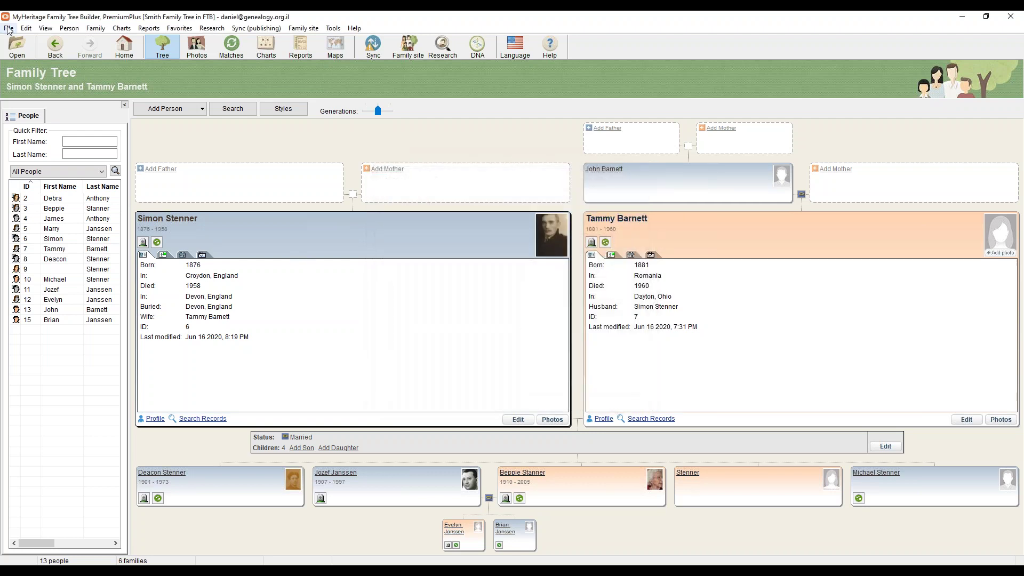
Filter the index of places by "Eng", check where Croydon, England is used, and close the index.
left_click(43, 28)
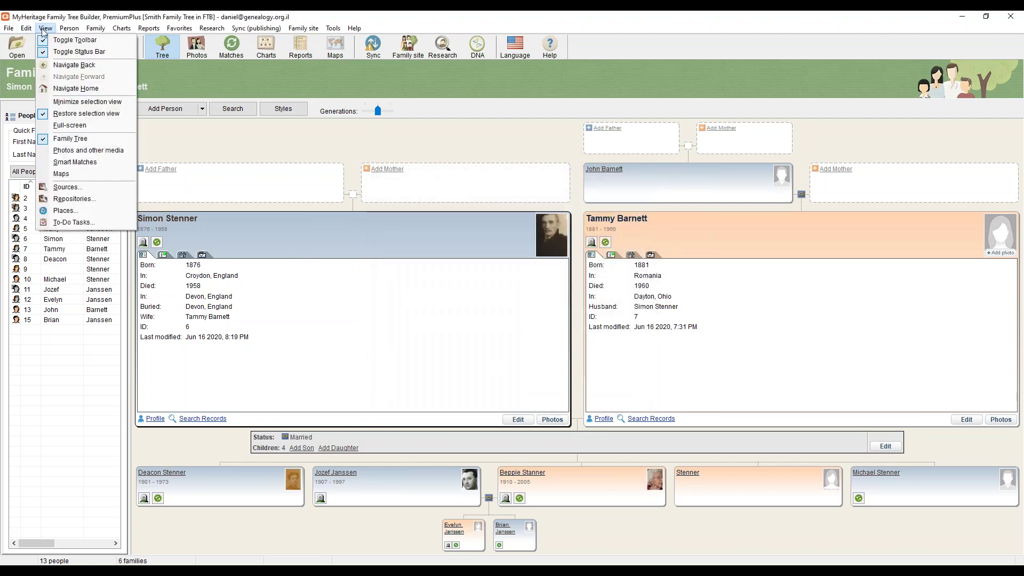
left_click(100, 211)
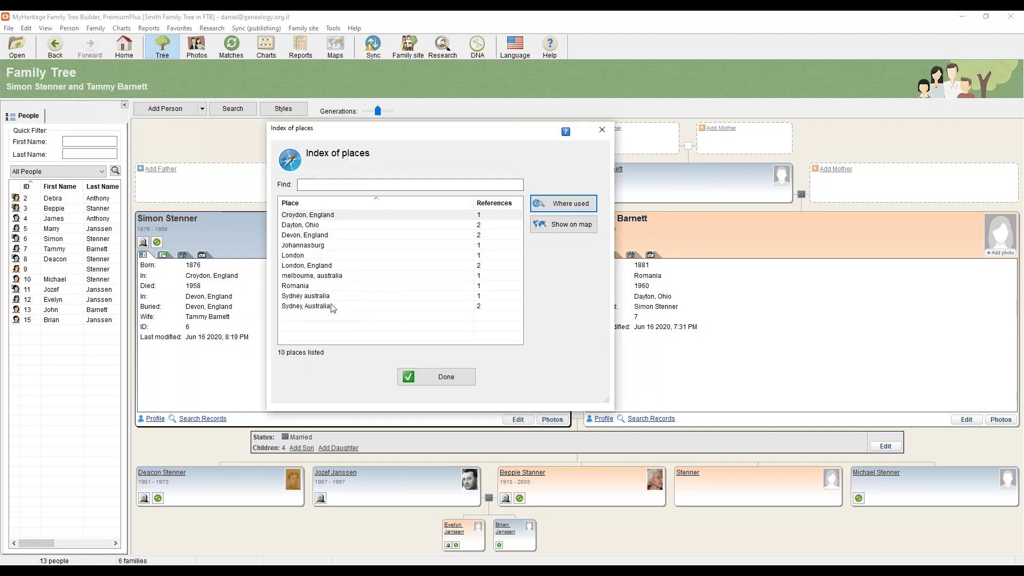
type("Eng")
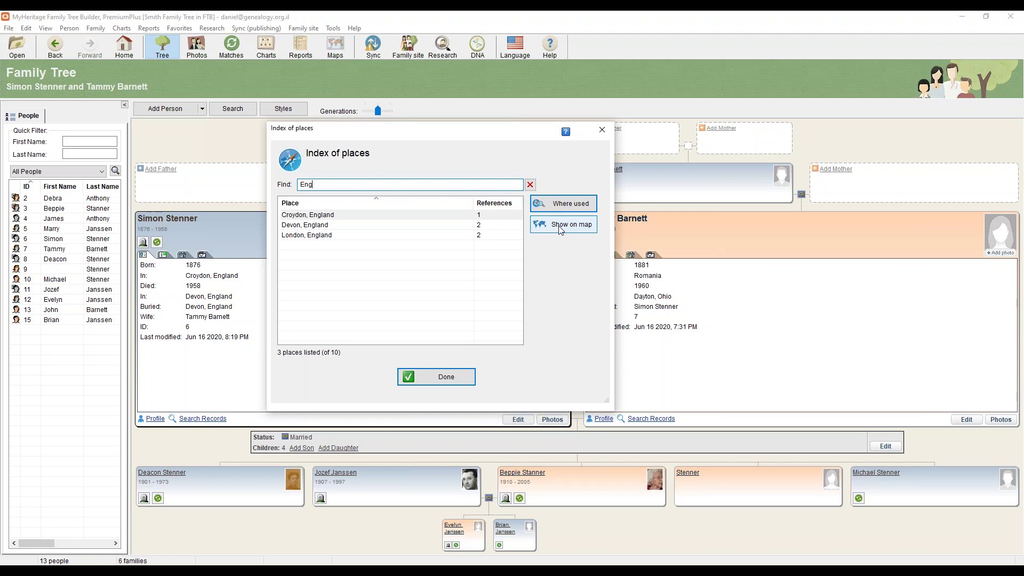
left_click(566, 204)
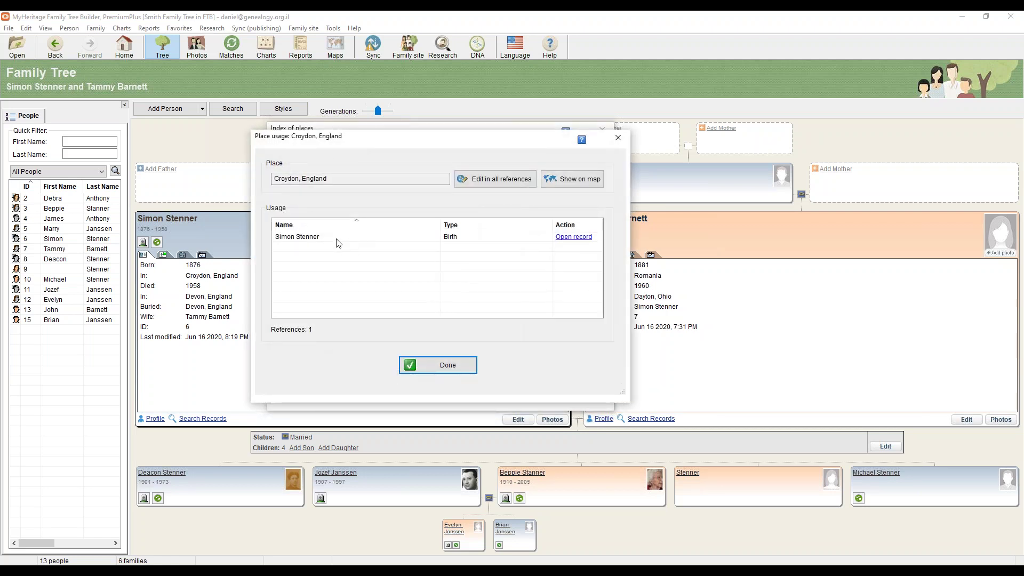
left_click(358, 237)
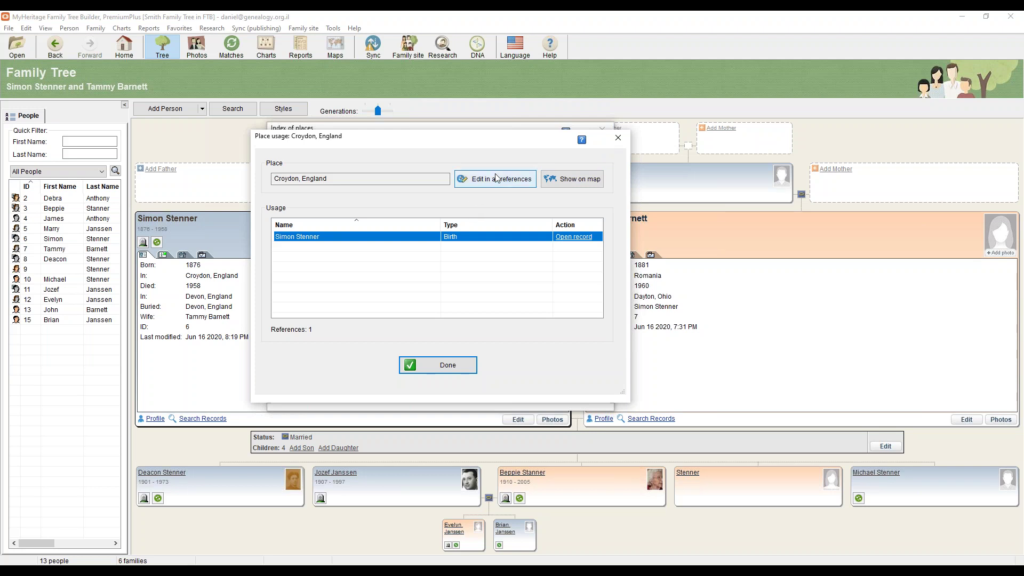
left_click(618, 138)
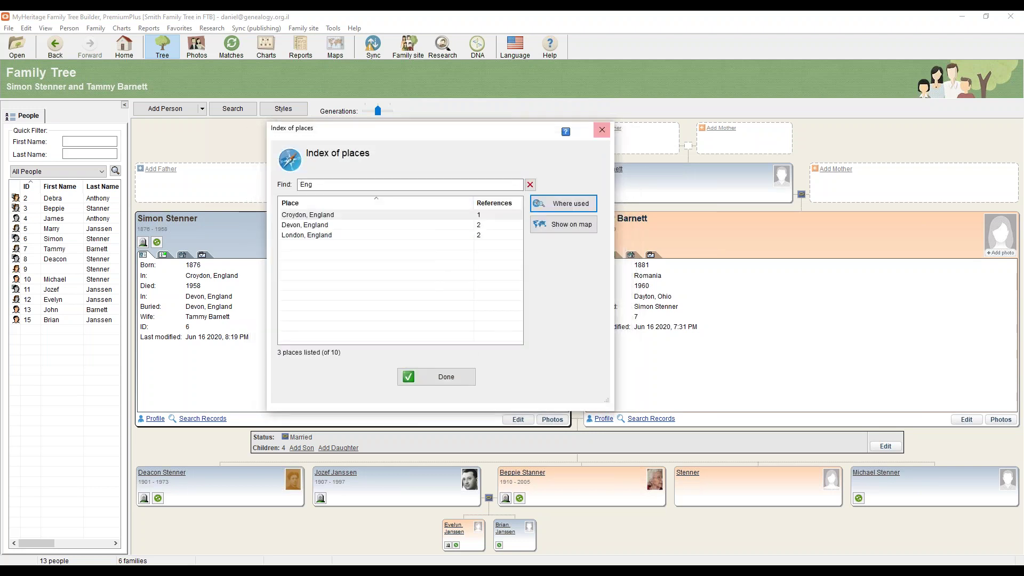
left_click(601, 131)
Start a new to-do task for the project titled "PHOTOS" with the description "Look fopr new photos".
left_click(45, 28)
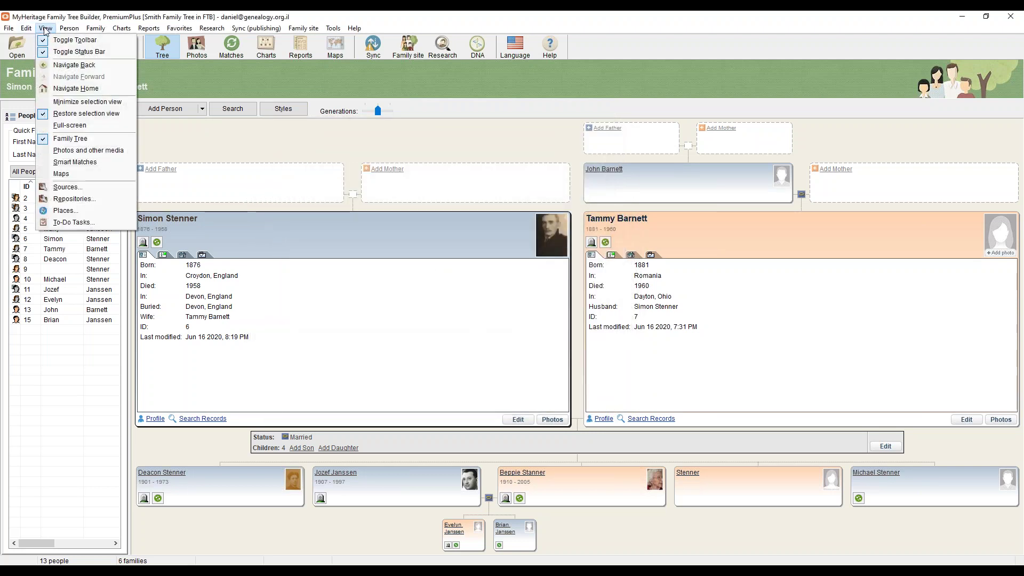
left_click(82, 228)
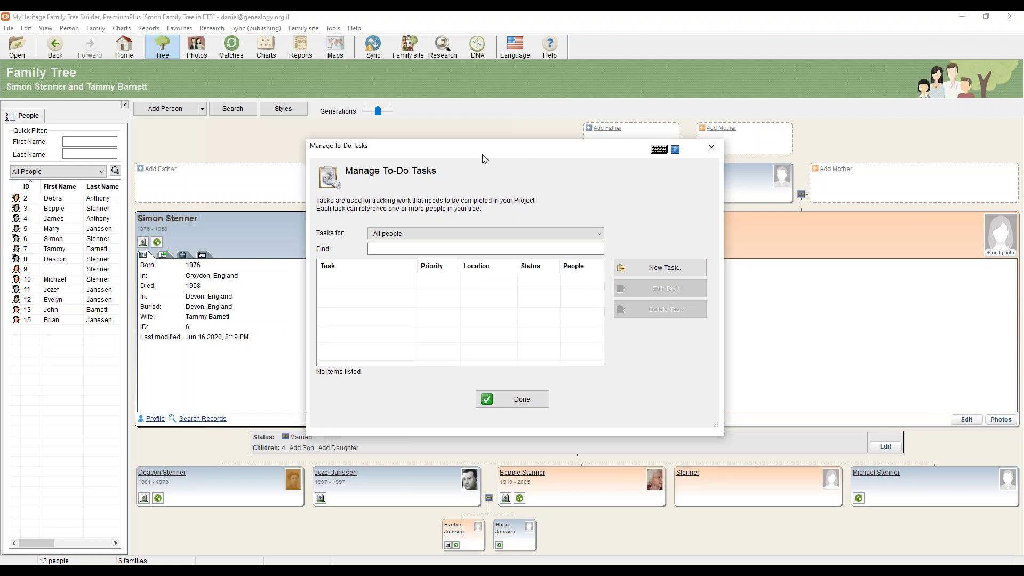
left_click(414, 233)
left_click(413, 233)
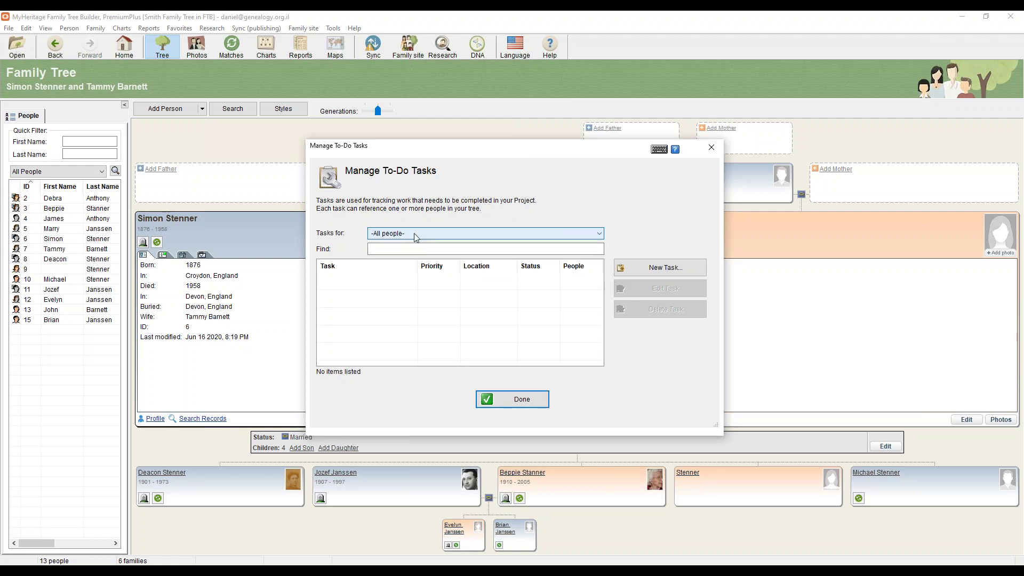
left_click(661, 262)
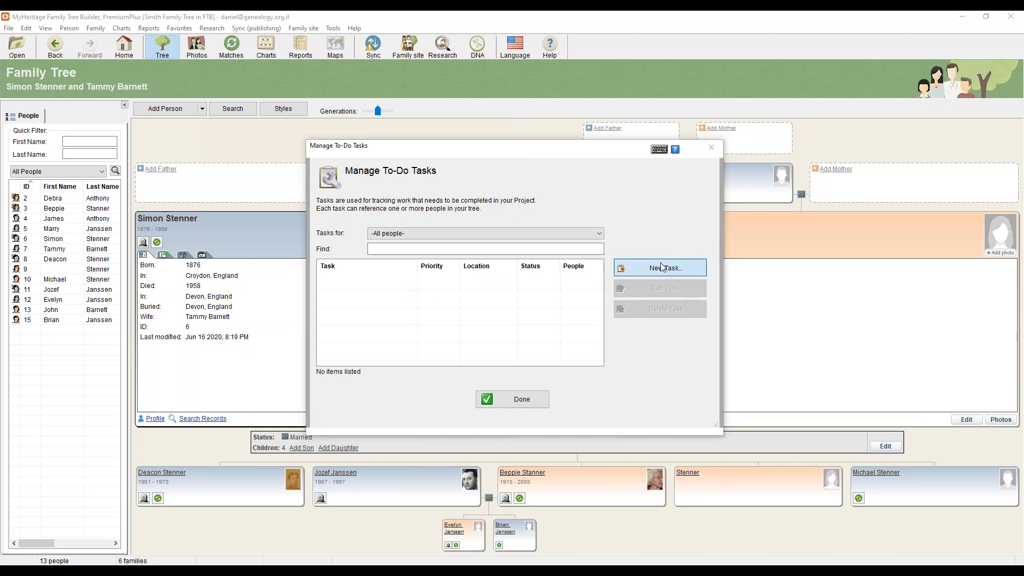
type("SCANING")
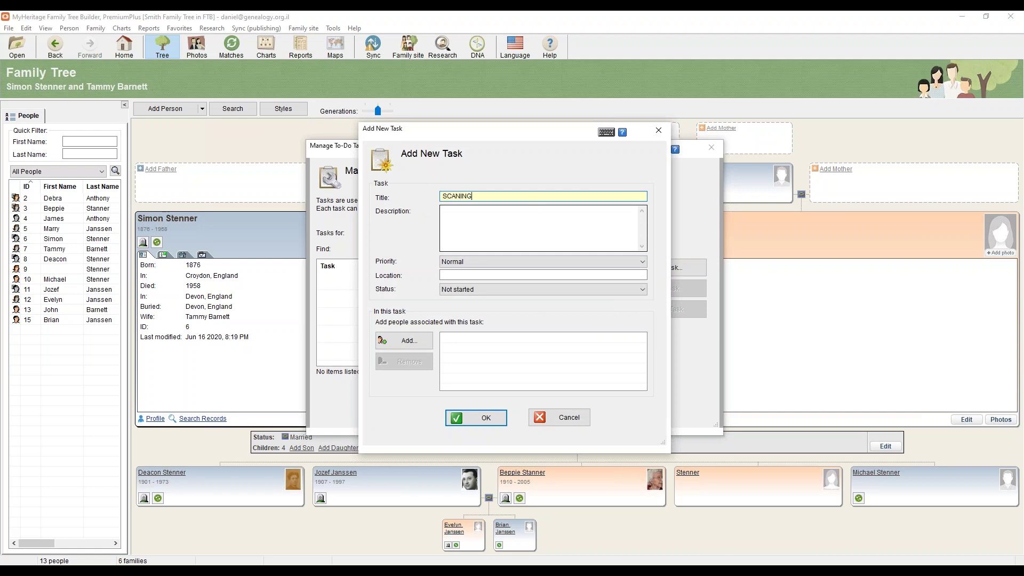
double_click(460, 197)
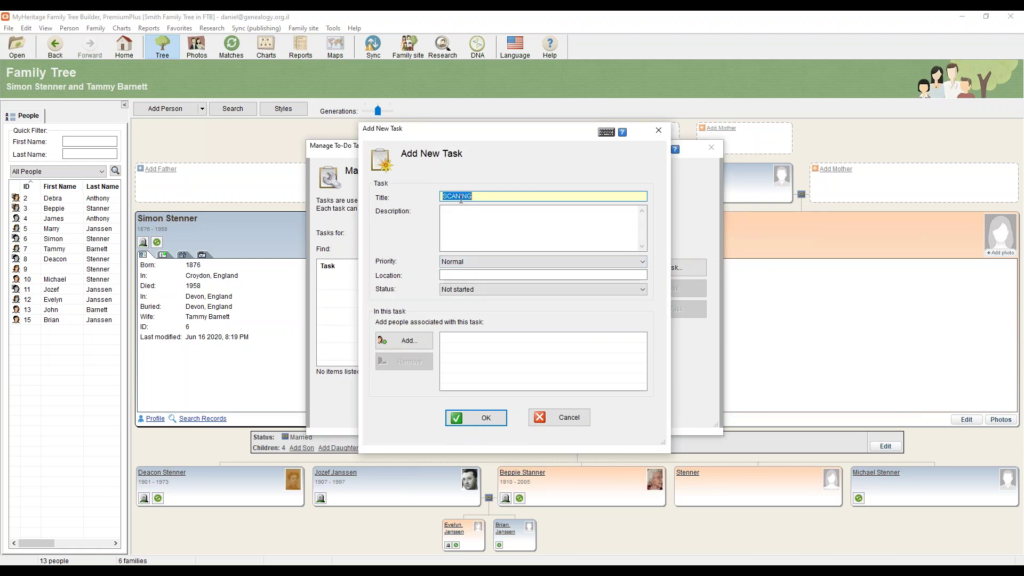
type("PHOTOS")
left_click(462, 225)
type("Look fopr new ")
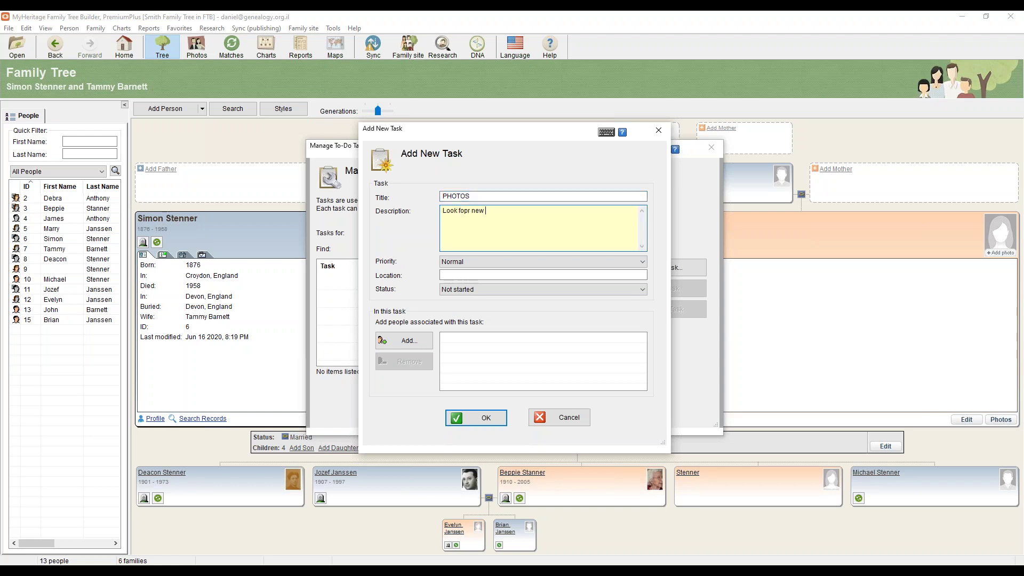
type("photos")
Set the task's priority to High and its location to "Miami, Florida, USA", leaving the status as Not started.
left_click(468, 262)
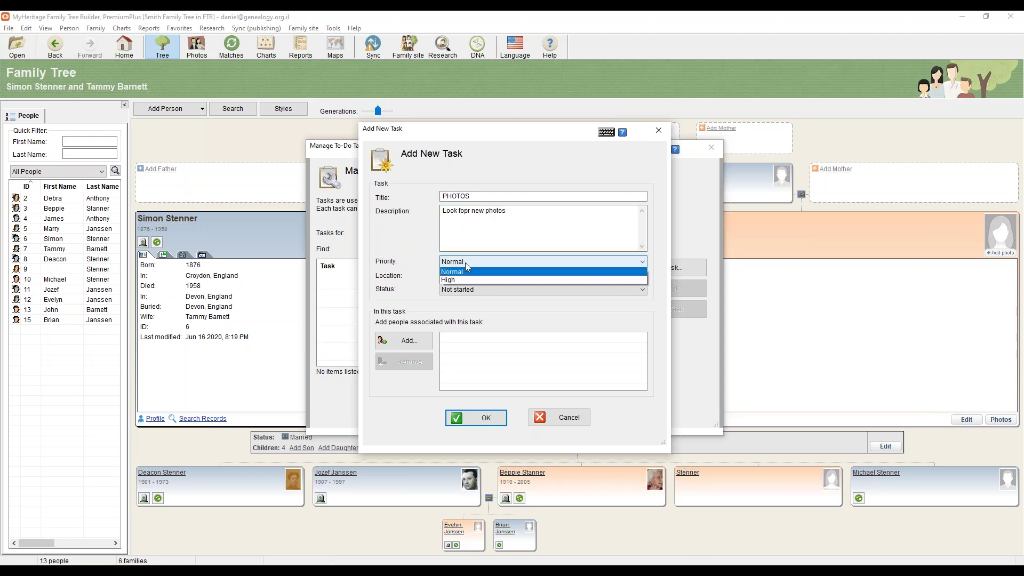
left_click(451, 289)
left_click(466, 275)
type("Ho")
key("BackSpace")
key("BackSpace")
key("BackSpace")
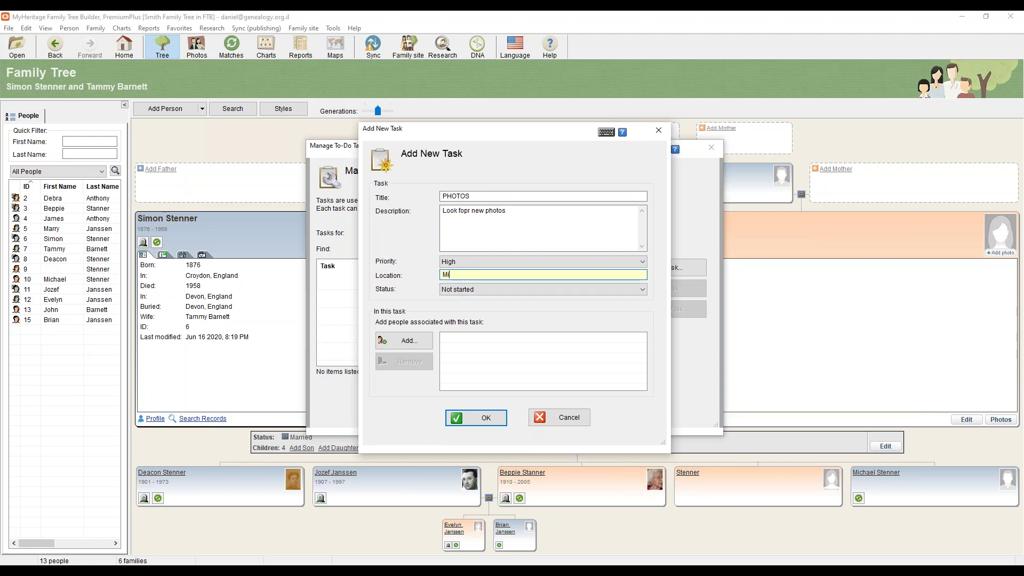
type("ami, Florida, USA")
left_click(456, 288)
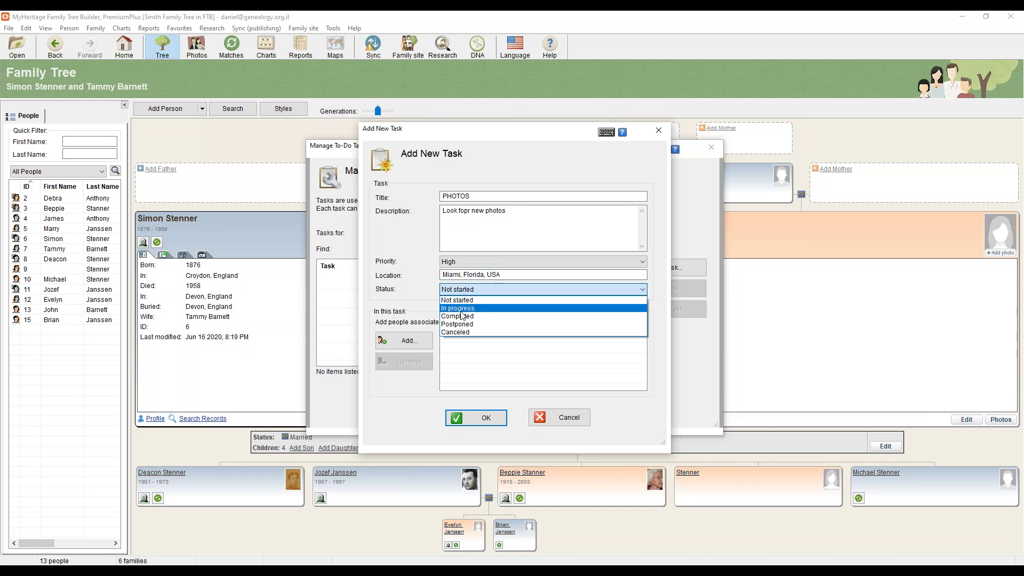
left_click(425, 284)
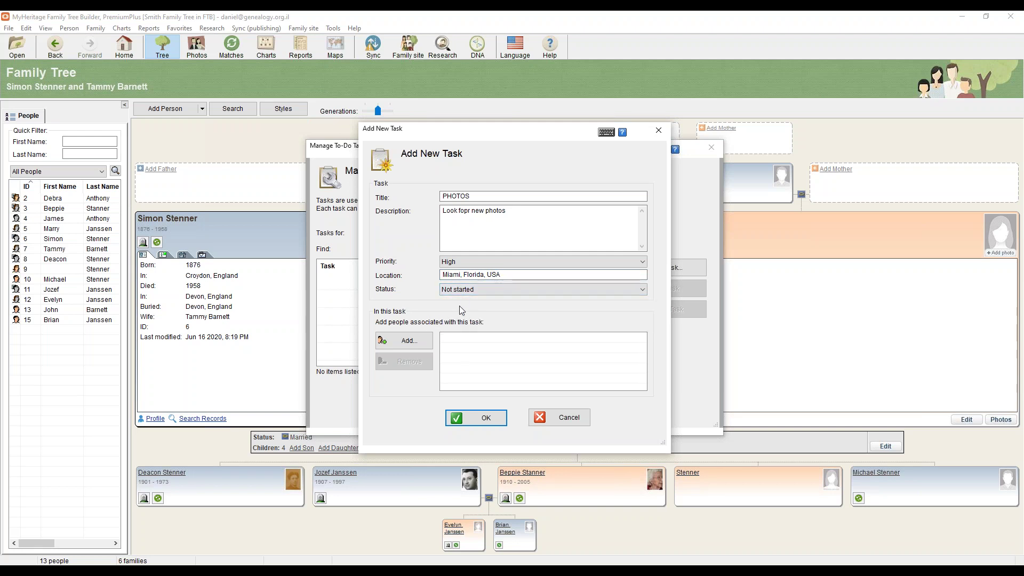
Associate the second and sixth people in the project's people list with the new task.
left_click(421, 346)
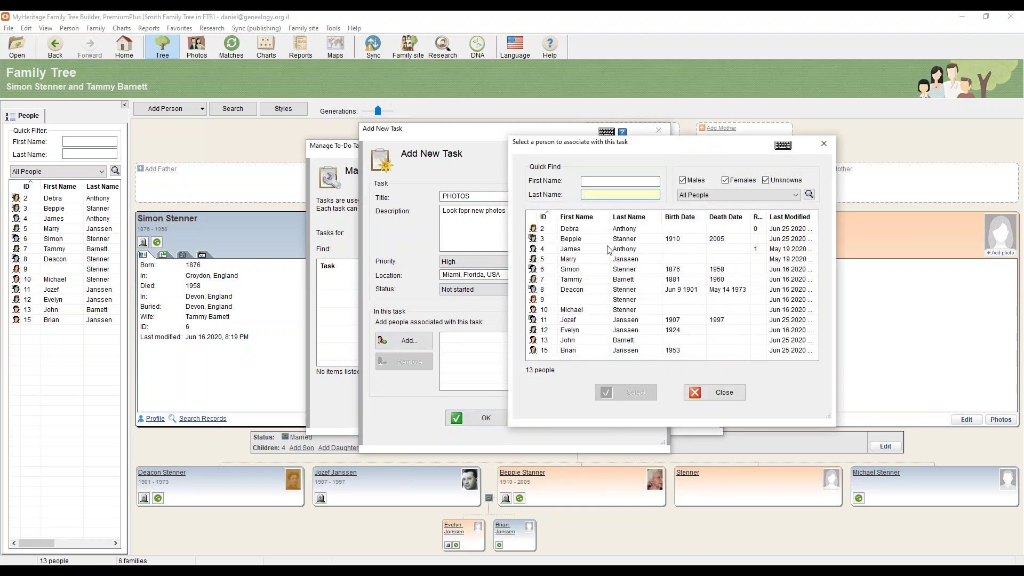
left_click(583, 239)
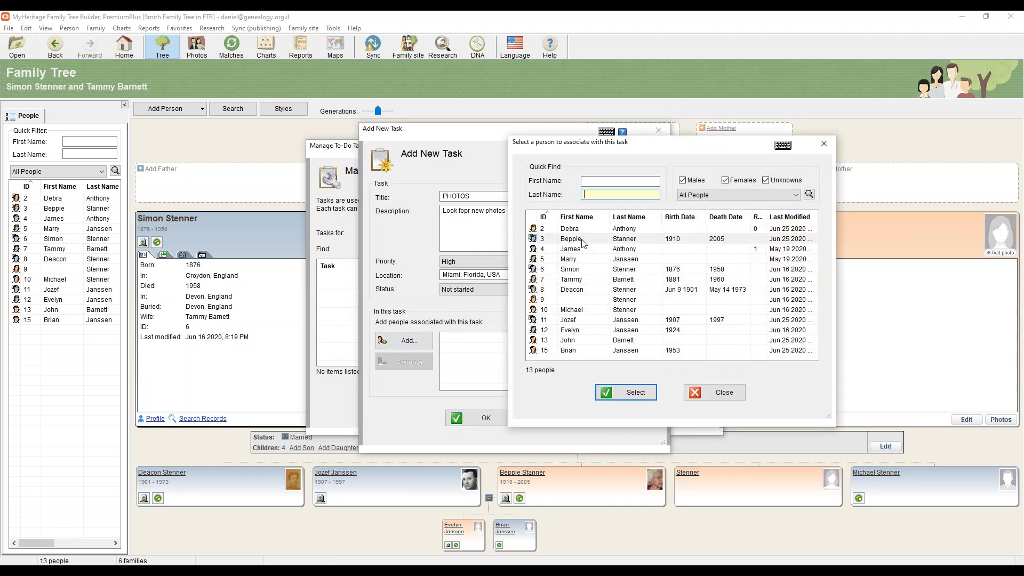
left_click(629, 395)
left_click(421, 345)
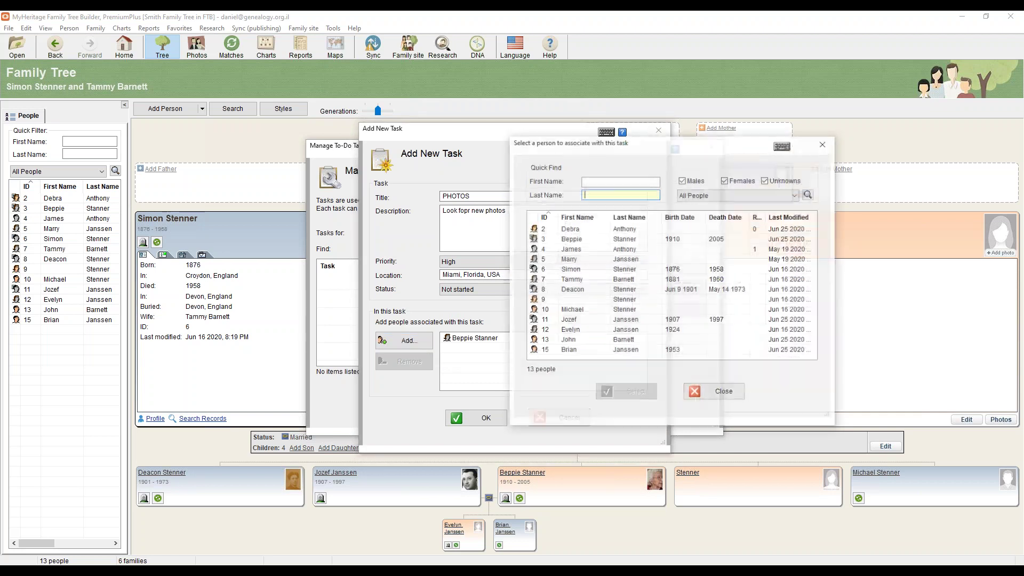
left_click(587, 279)
left_click(618, 392)
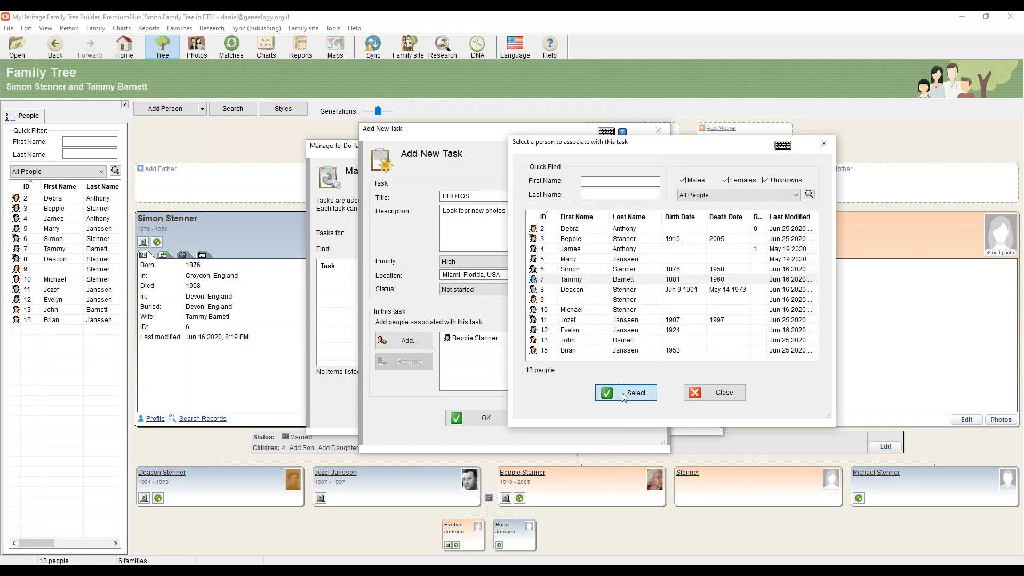
Associate the twelfth person in the project's people list with the task, save the task, and close the to-do manager.
left_click(431, 343)
left_click(586, 340)
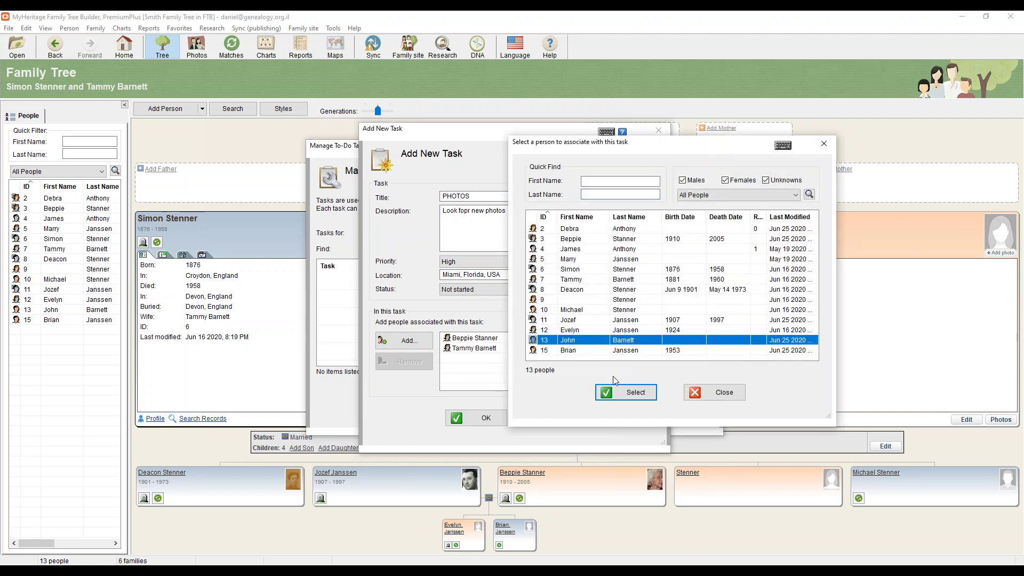
left_click(623, 395)
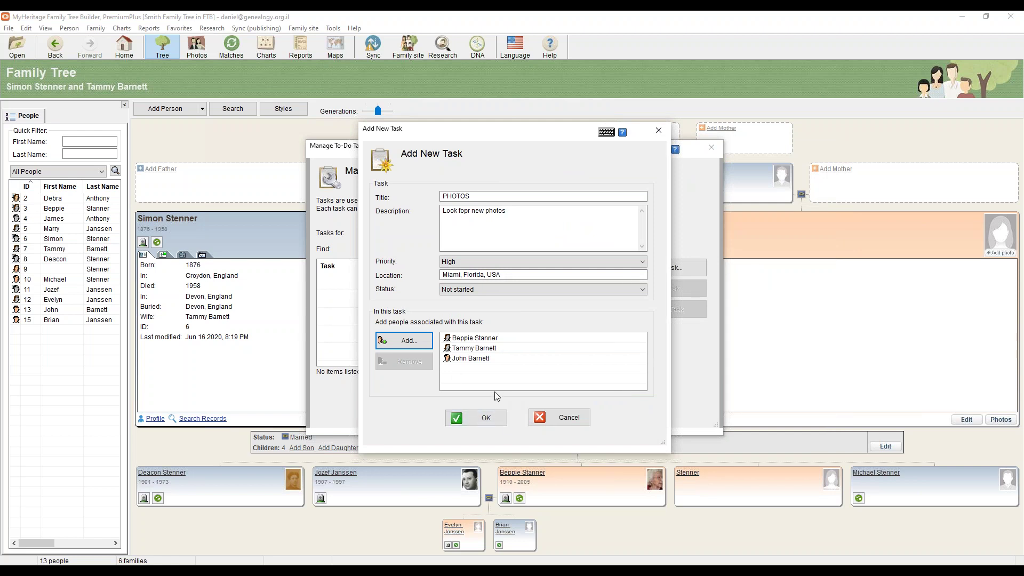
left_click(491, 423)
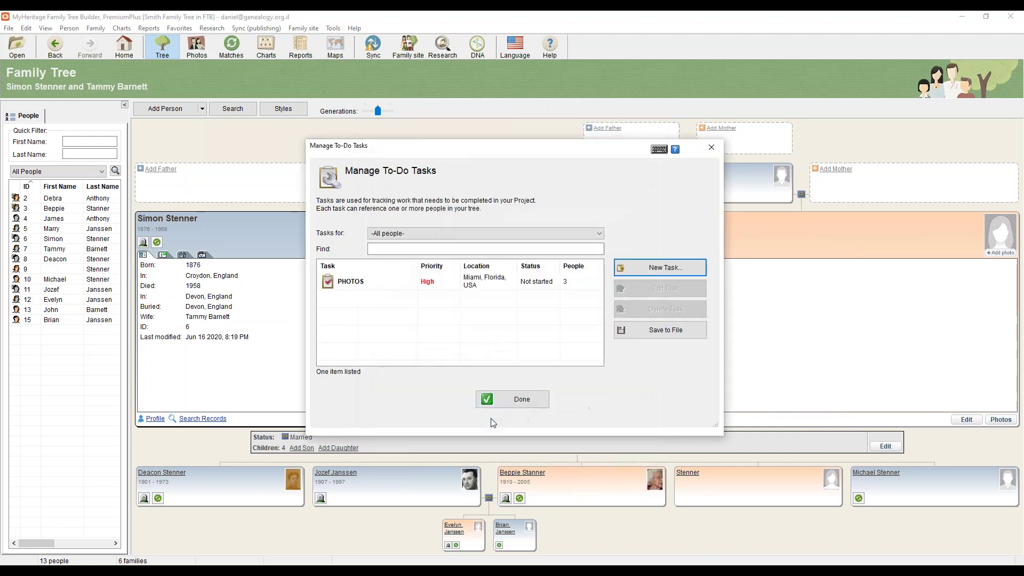
left_click(510, 400)
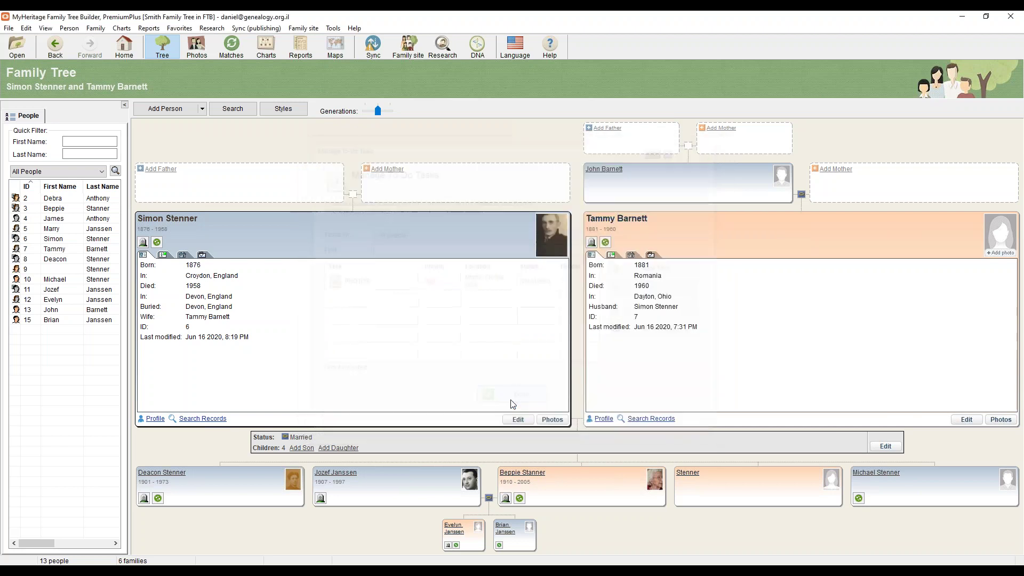
Add an unrelated male person to the tree with the first name "Unknown".
left_click(47, 30)
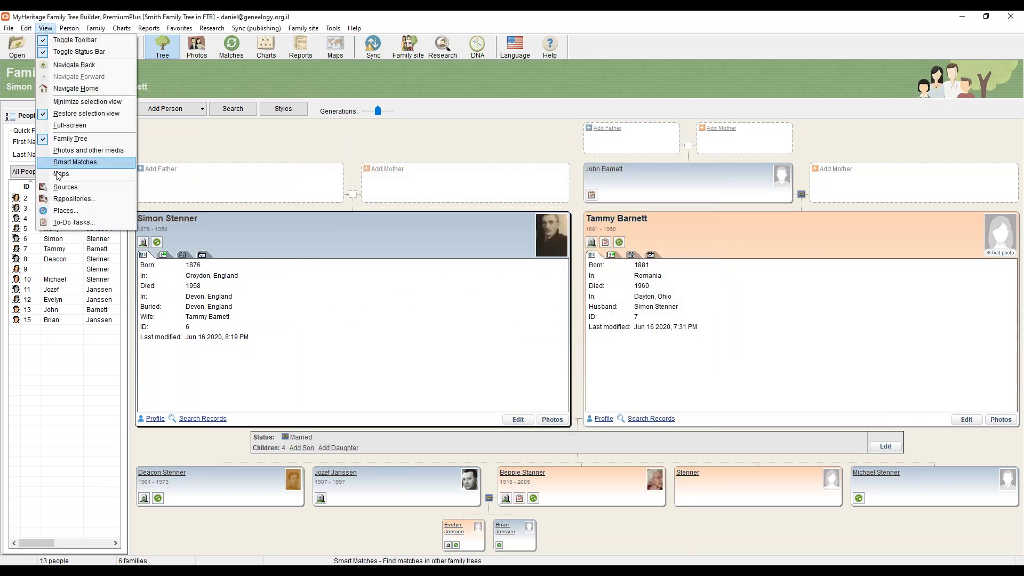
left_click(70, 29)
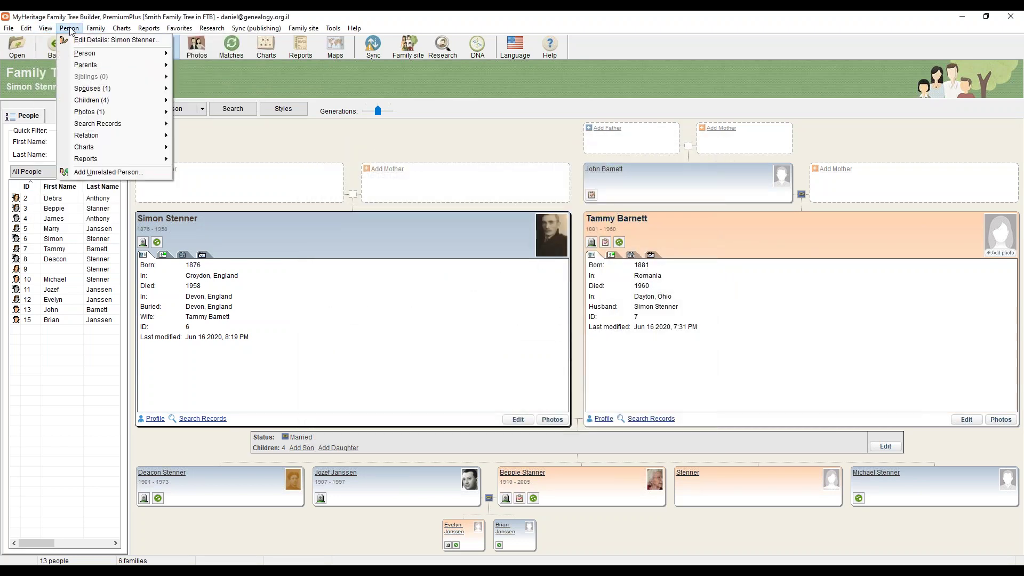
mouse_move(94, 30)
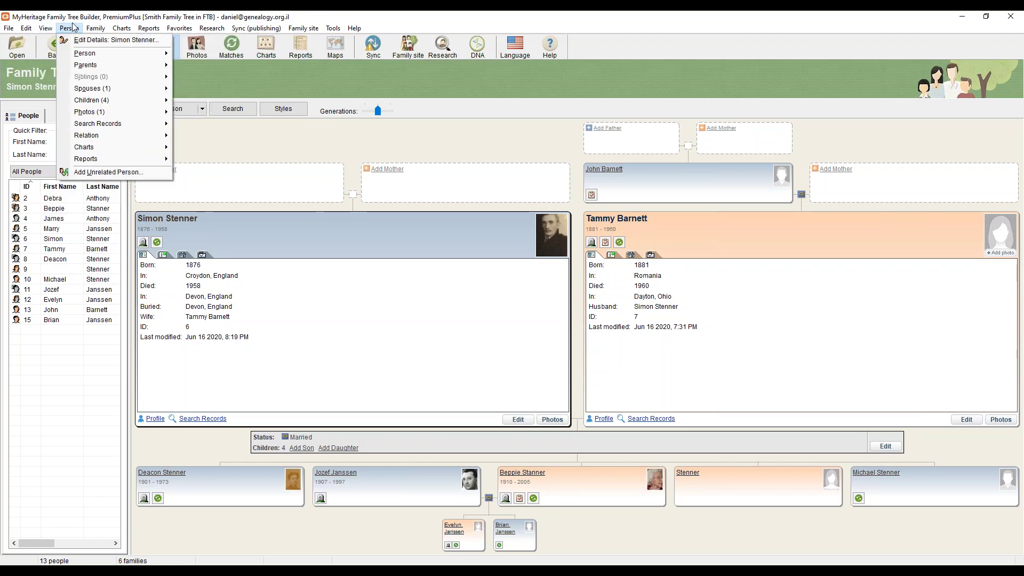
left_click(90, 172)
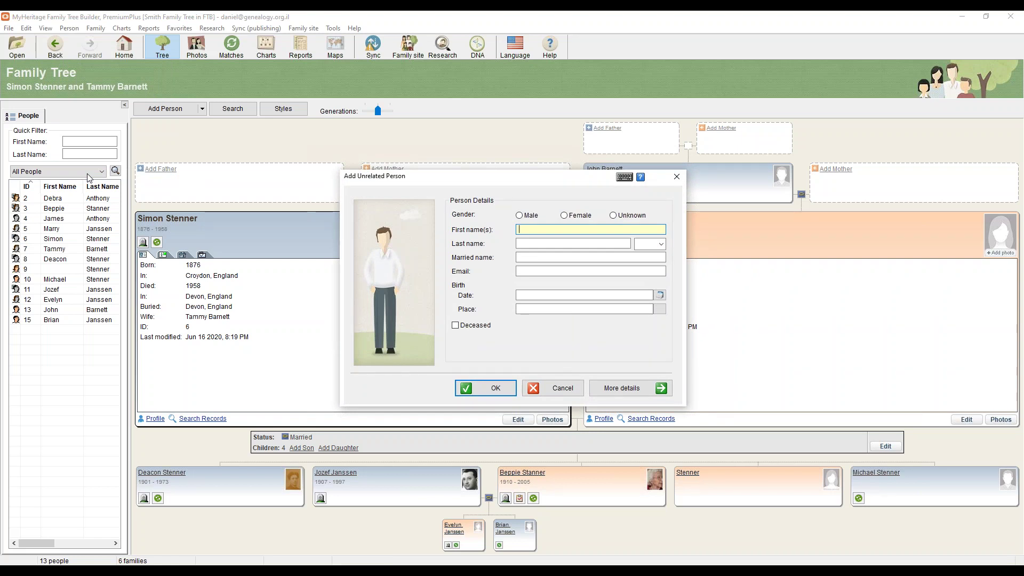
type("Unknown")
left_click(506, 393)
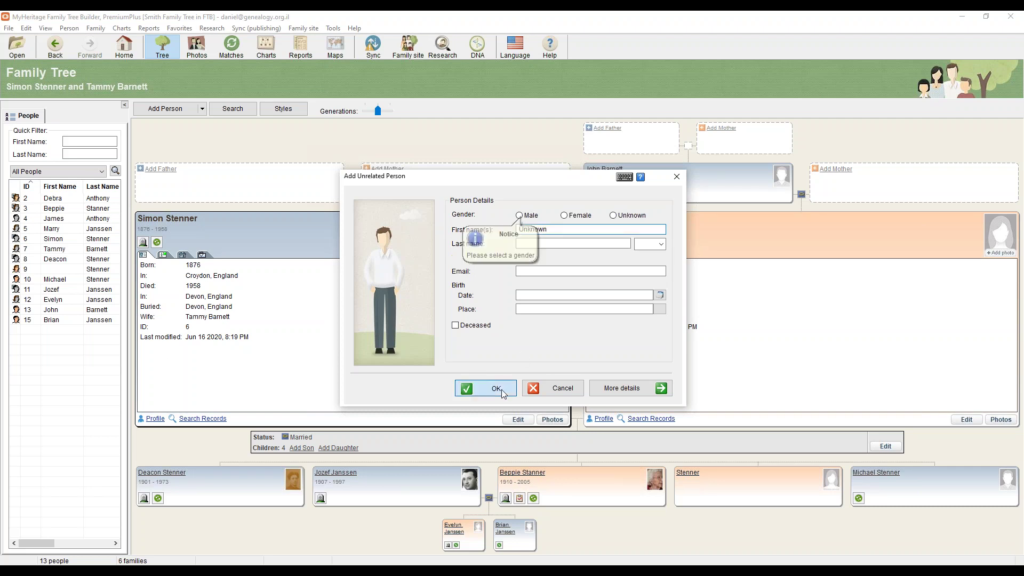
left_click(519, 215)
left_click(459, 388)
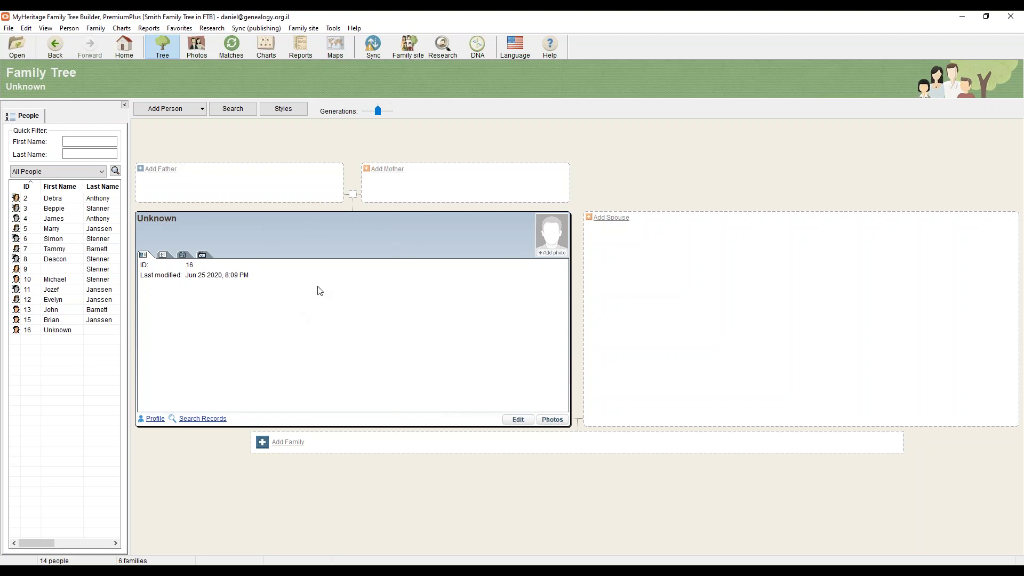
View the tree around the third person in the people list, his daughter, and the second person in the list.
left_click(52, 219)
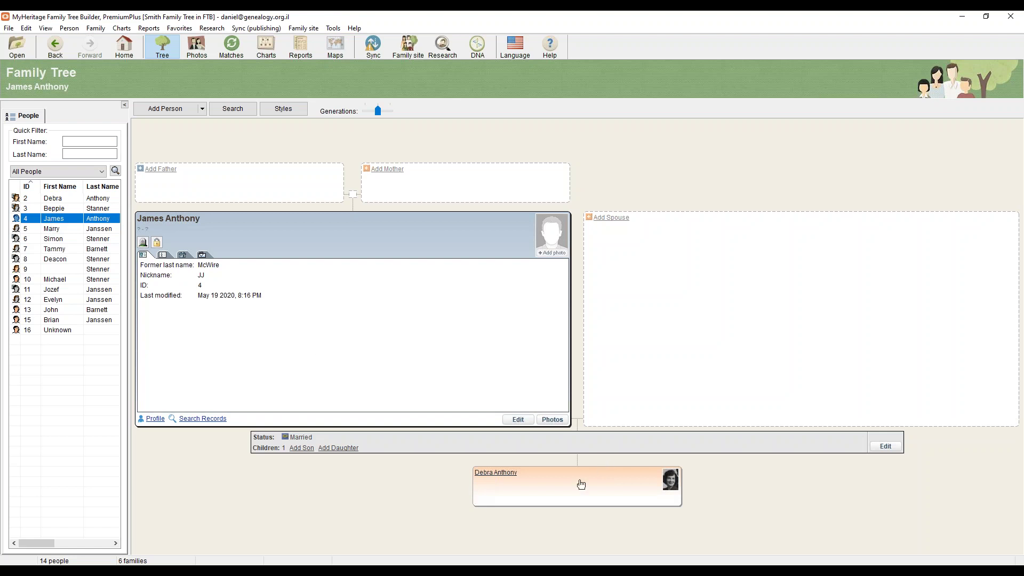
left_click(507, 479)
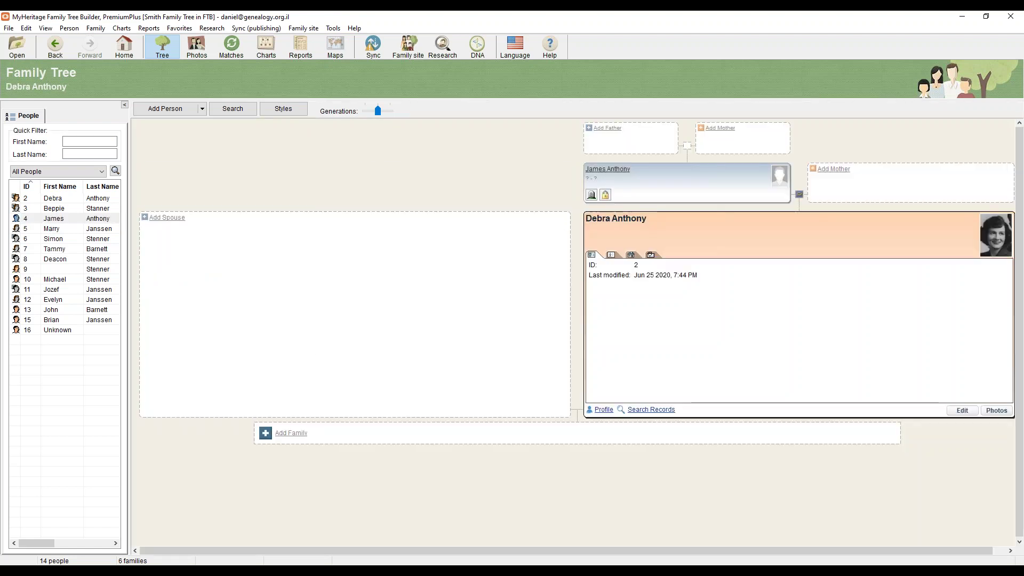
left_click(590, 170)
left_click(60, 200)
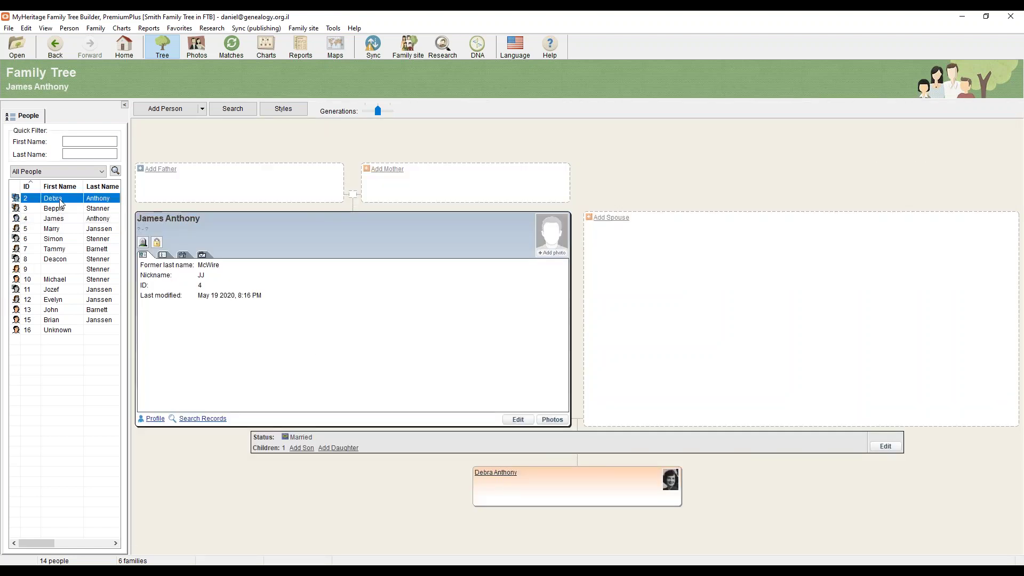
key("Down")
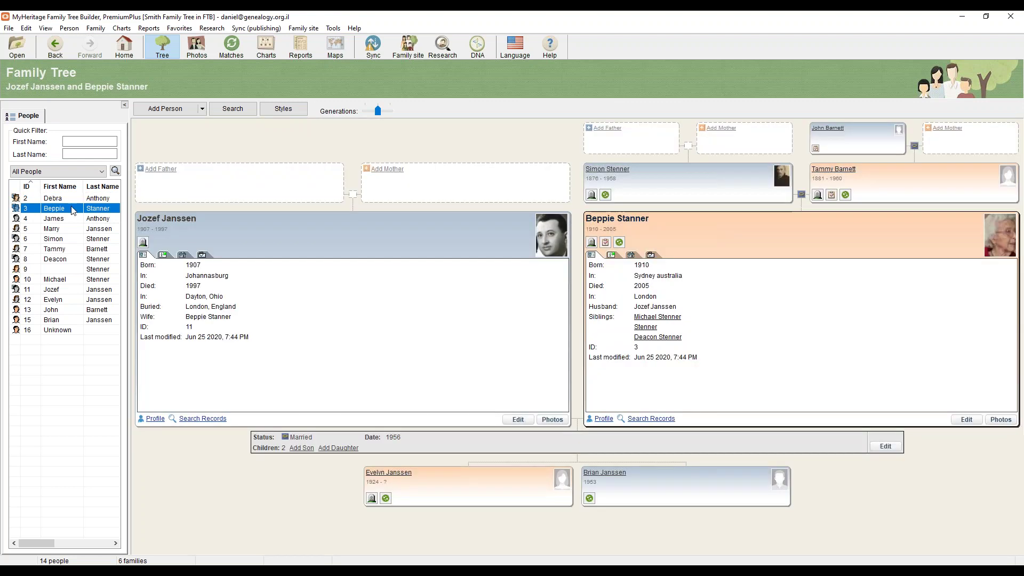
left_click(45, 27)
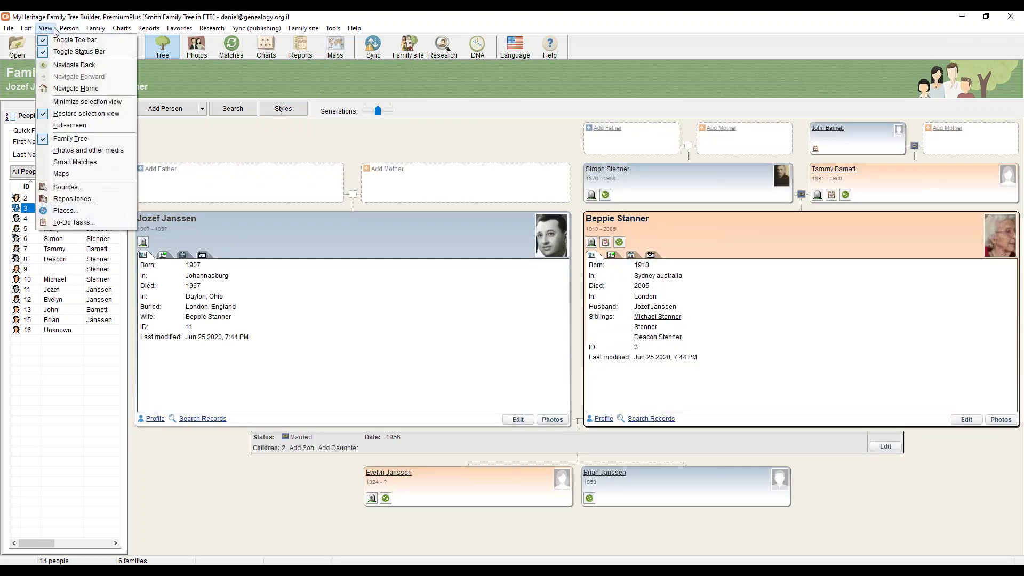
mouse_move(77, 31)
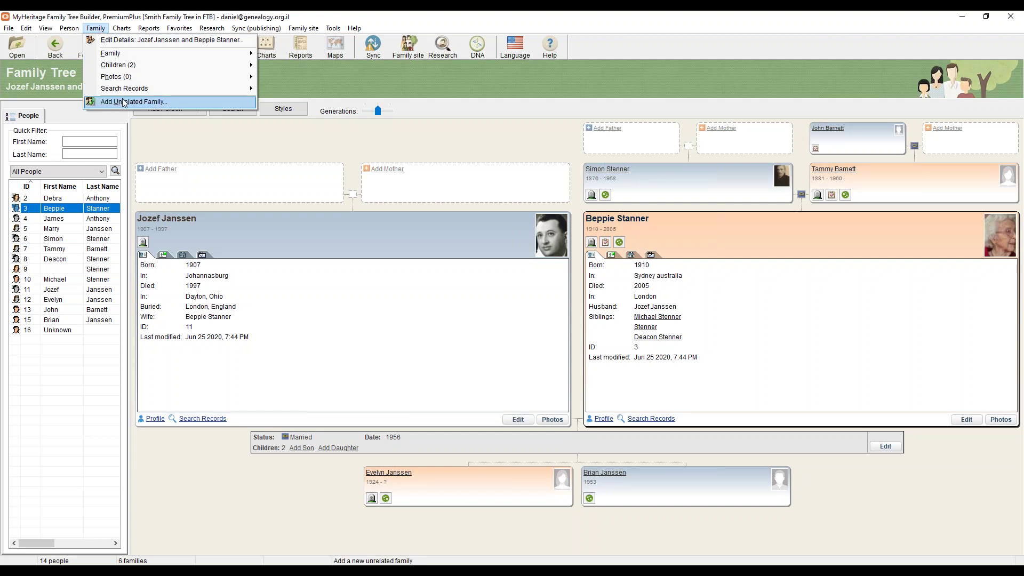
mouse_move(128, 30)
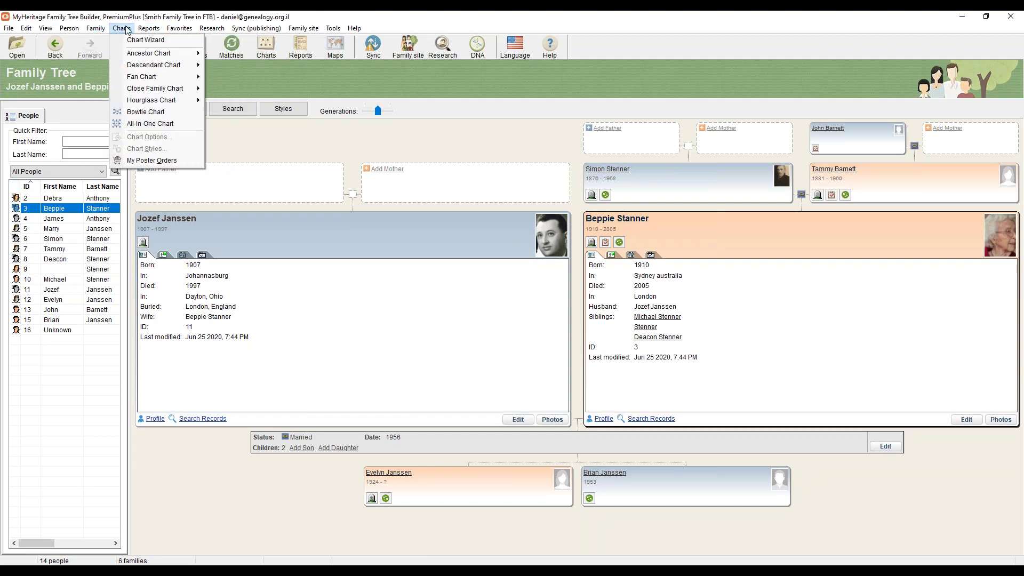
mouse_move(175, 30)
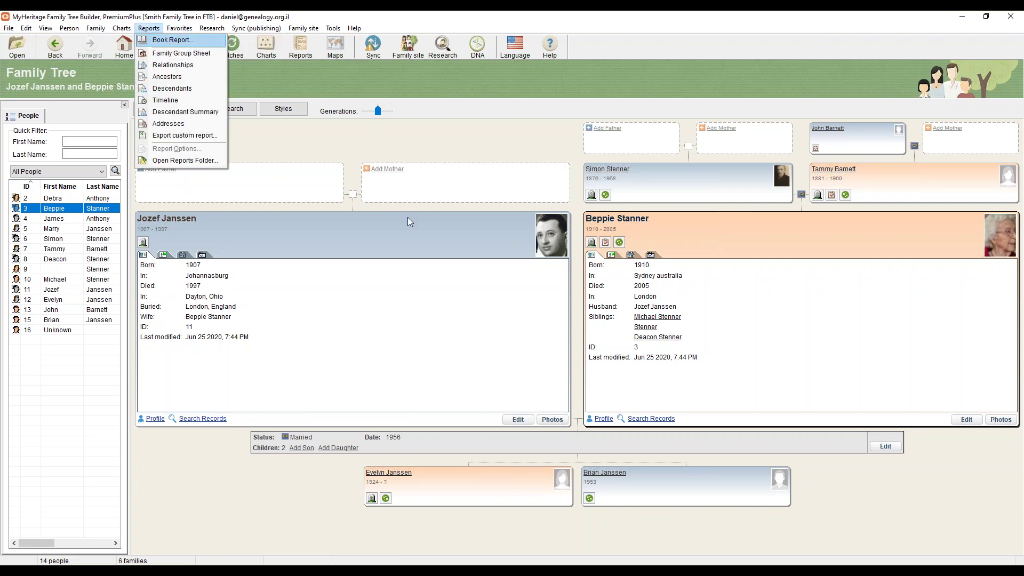
Open the displayed couple's daughter in the tree, add her to the favorites, and check the favorites list.
left_click(510, 496)
left_click(509, 493)
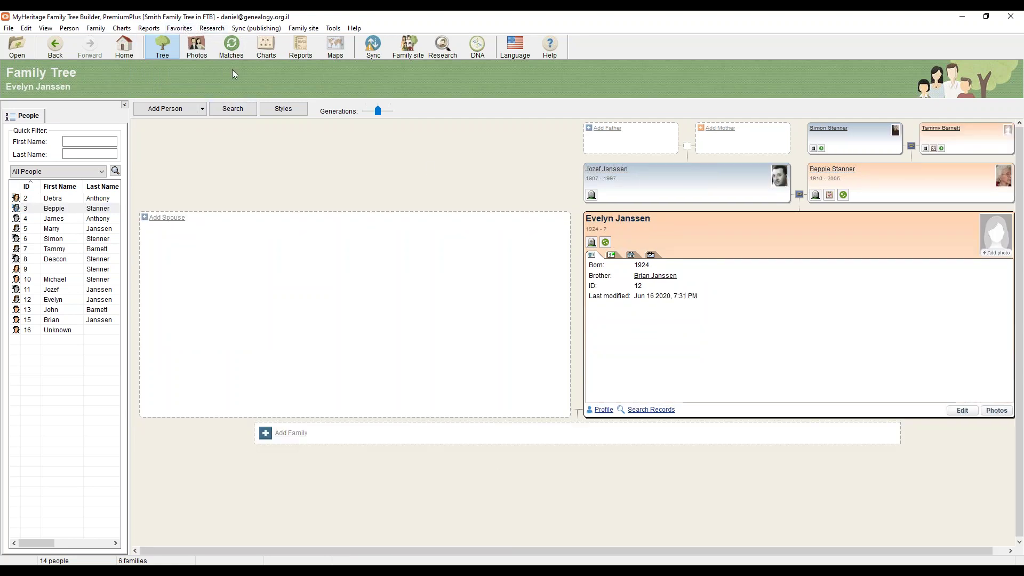
left_click(177, 30)
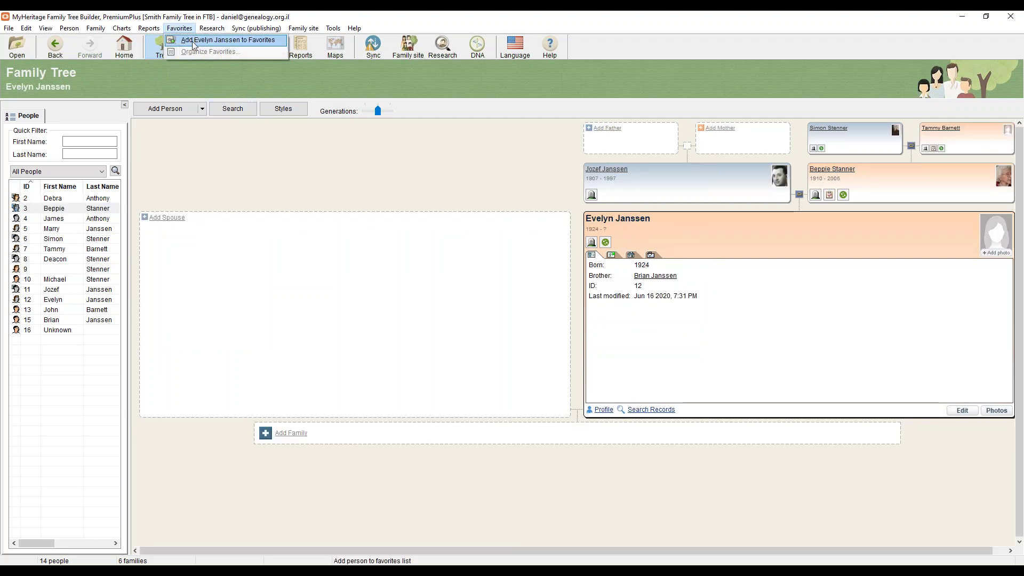
left_click(703, 234)
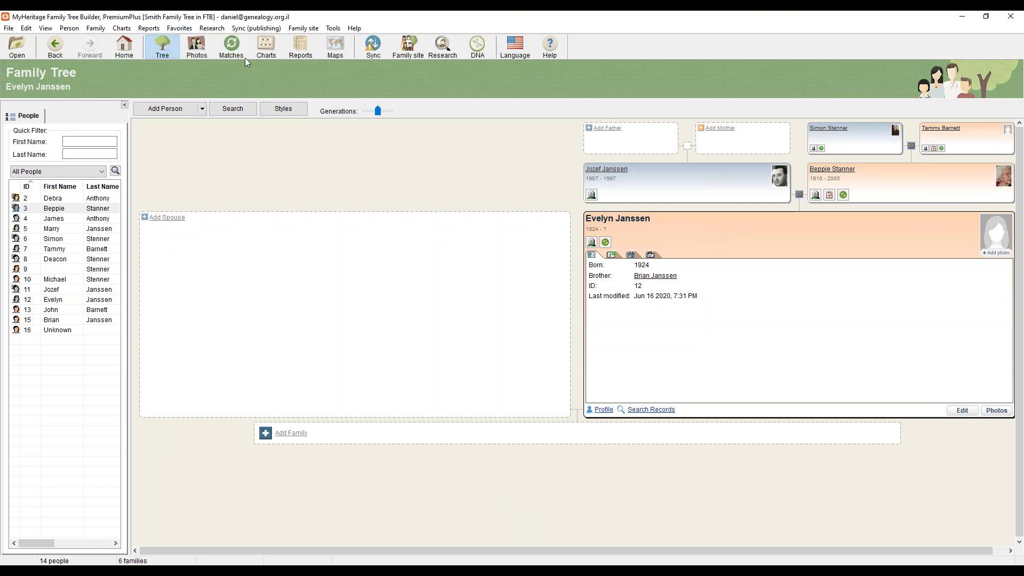
left_click(180, 28)
left_click(190, 39)
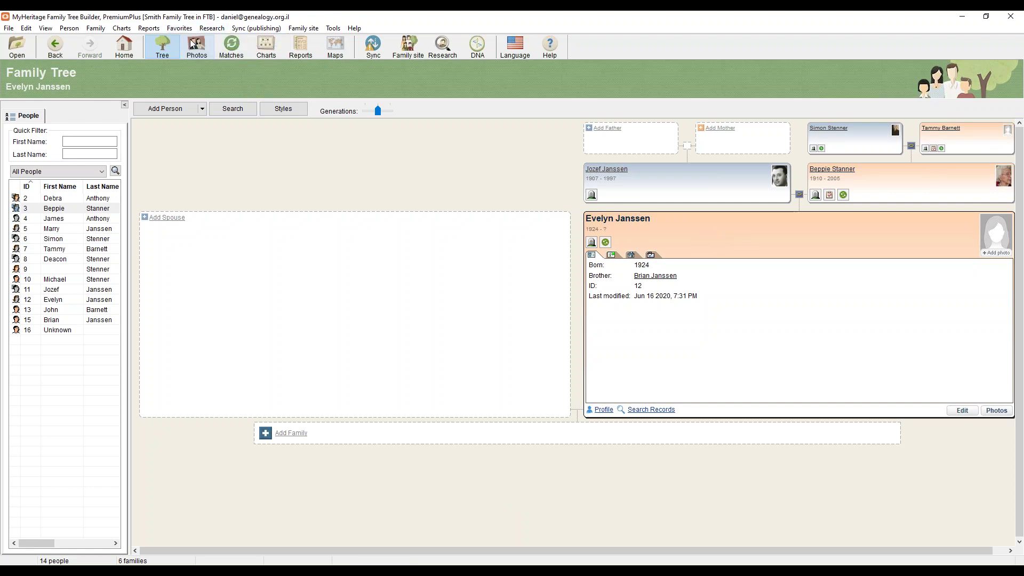
left_click(179, 28)
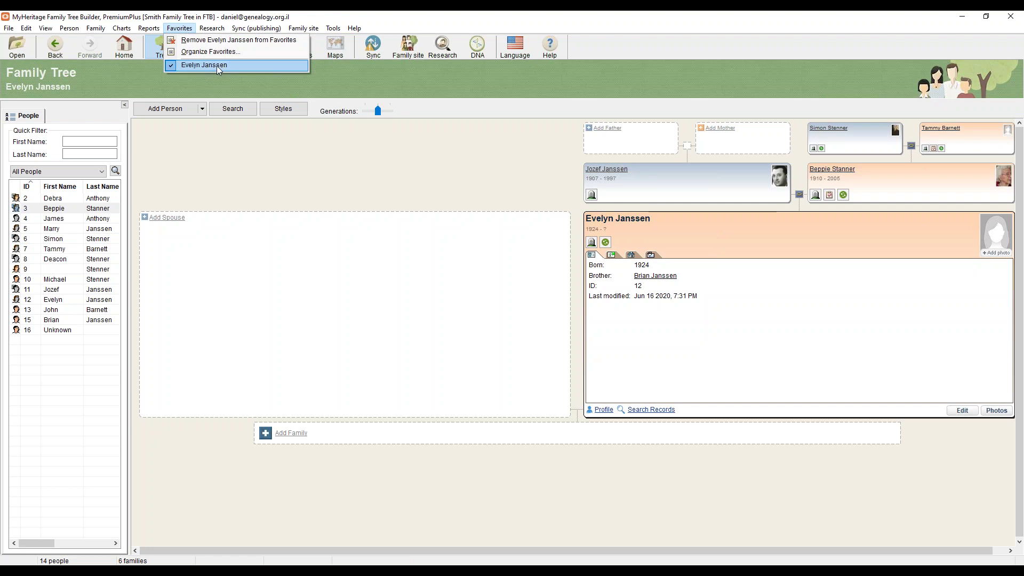
left_click(261, 171)
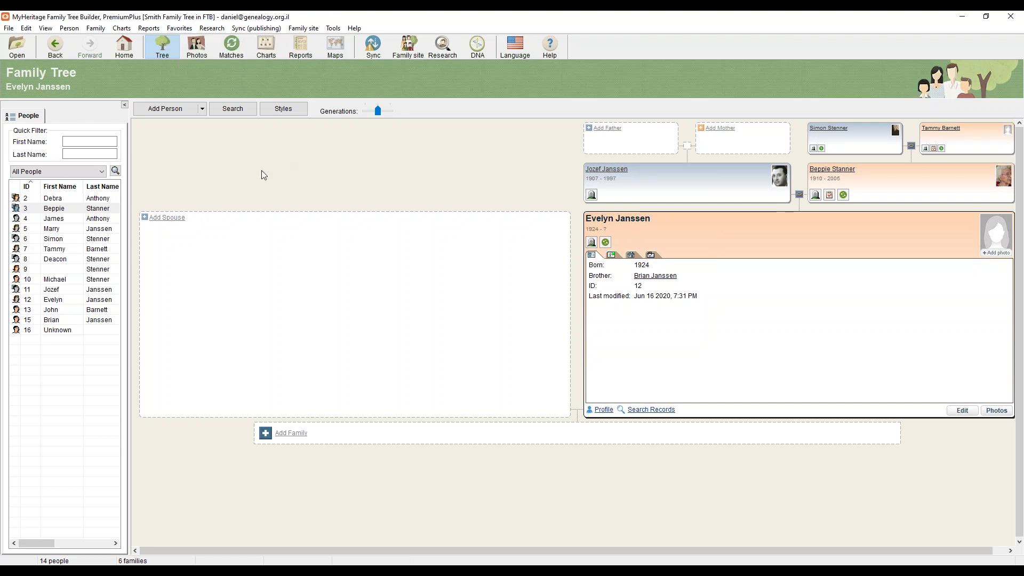
Display the person "Unknown", jump from there to the favorited person, and continue to her maternal grandfather.
left_click(43, 330)
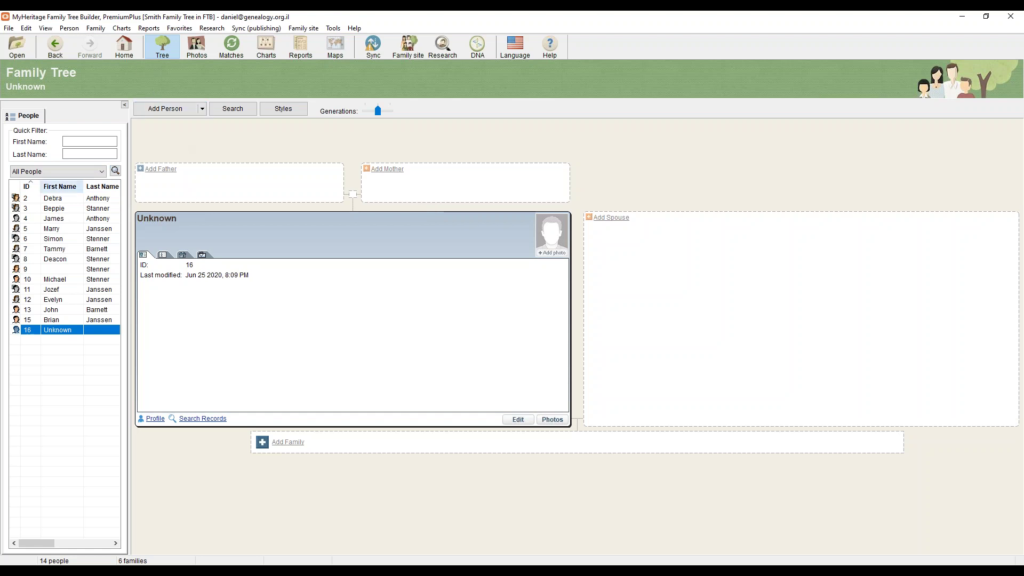
left_click(180, 29)
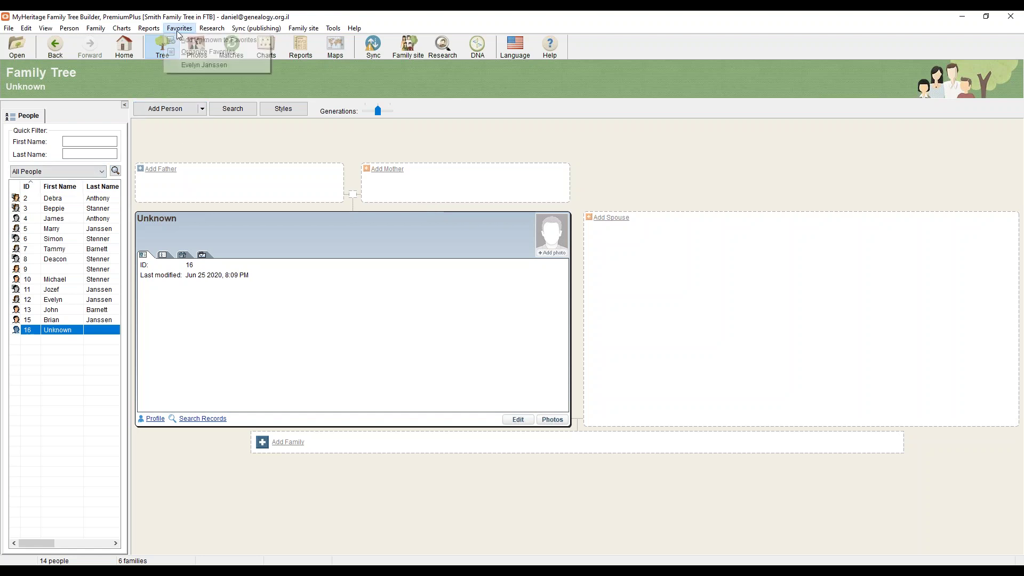
left_click(202, 65)
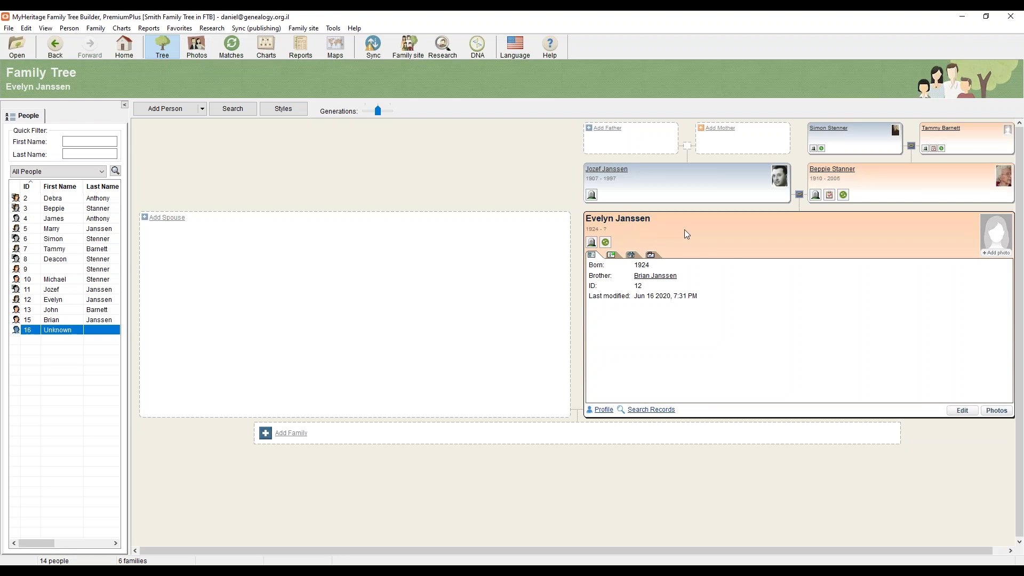
left_click(839, 132)
Open the advanced privacy settings and review the person already listed among the private elements.
left_click(178, 28)
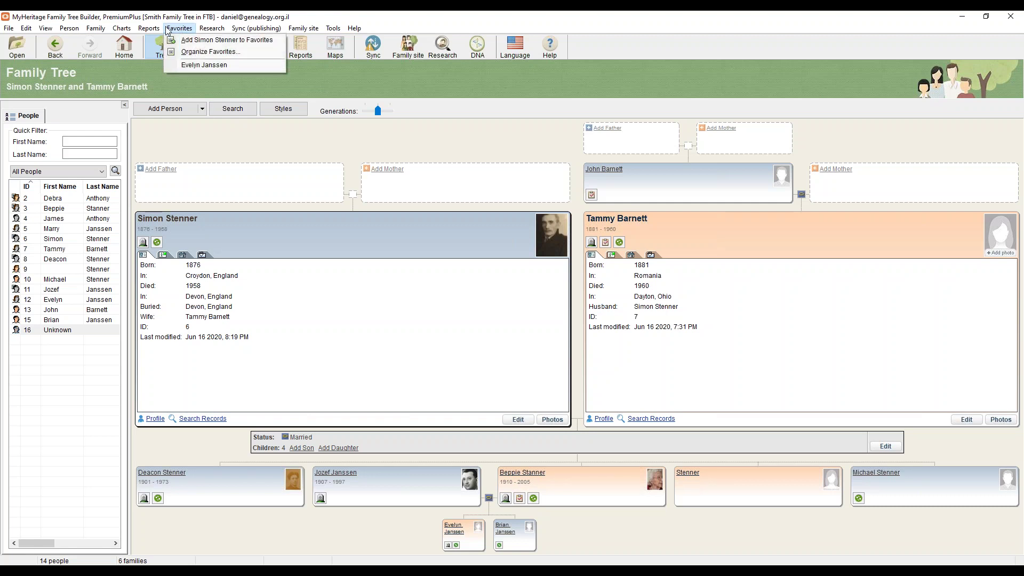
mouse_move(252, 31)
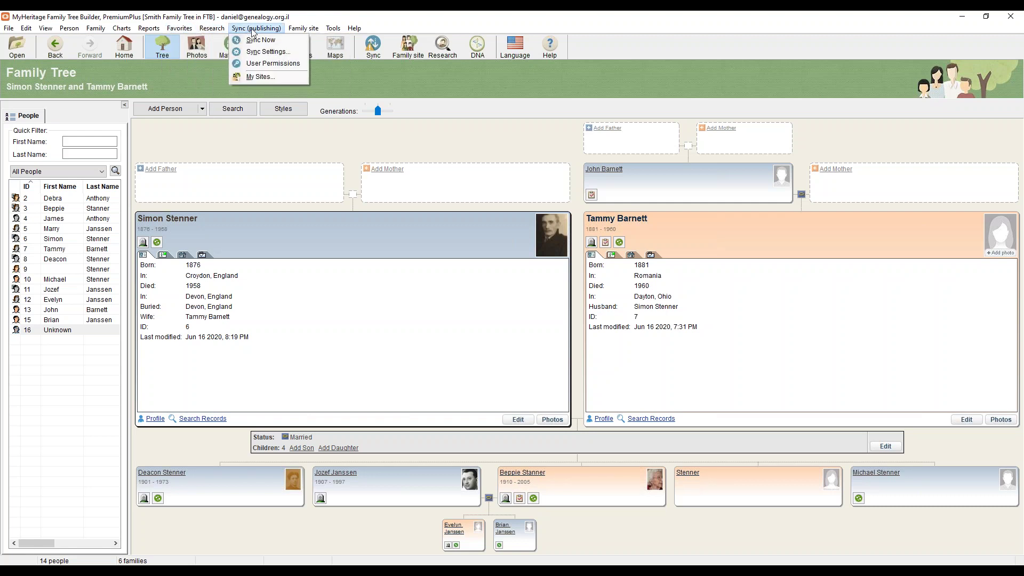
mouse_move(333, 31)
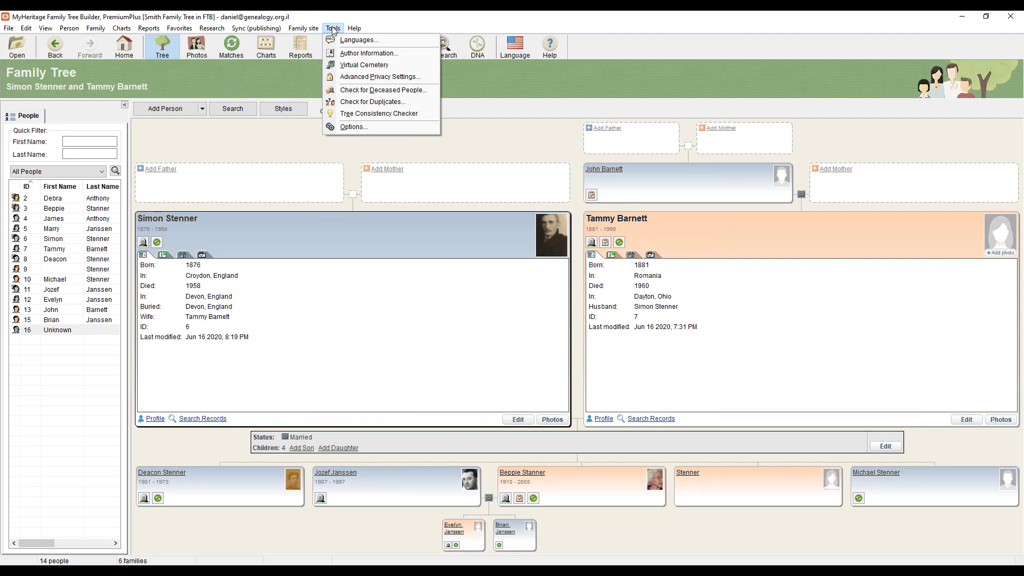
left_click(360, 80)
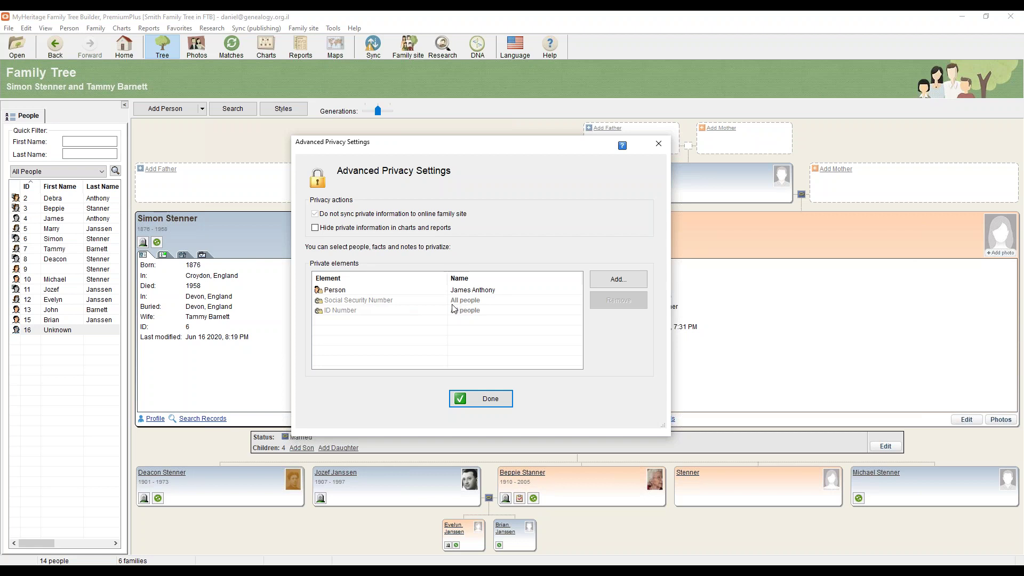
left_click(398, 293)
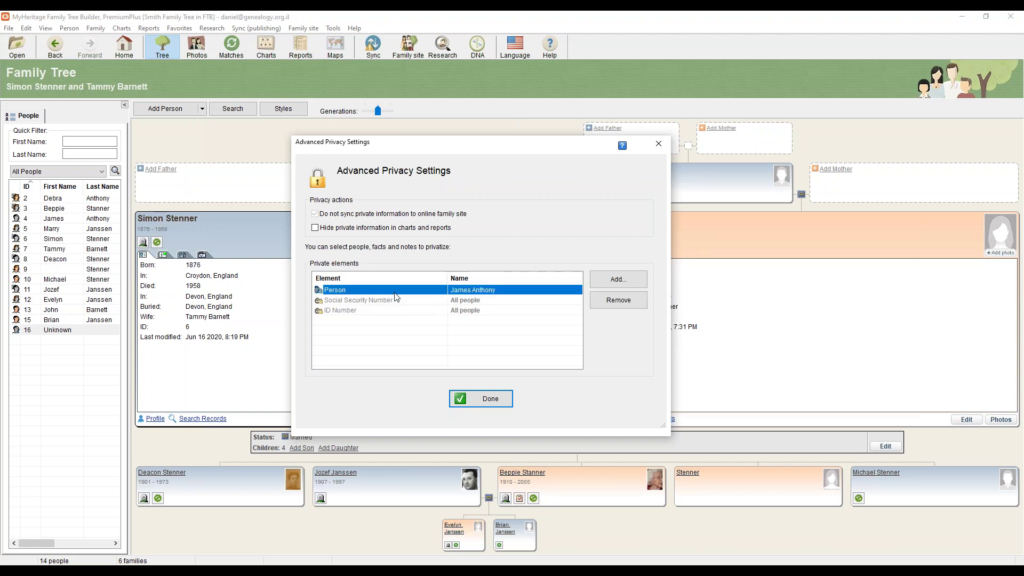
mouse_move(476, 296)
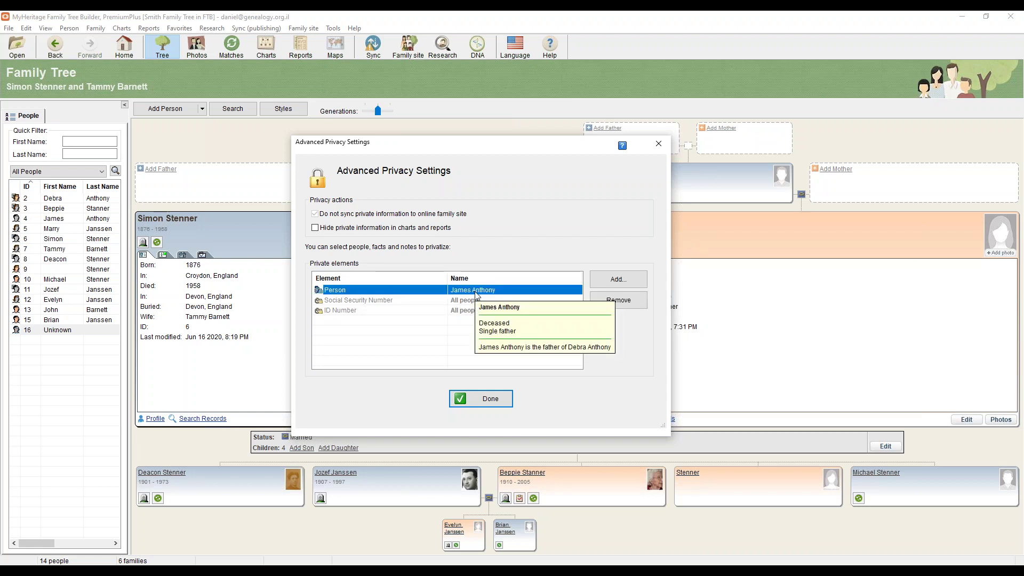
left_click(425, 320)
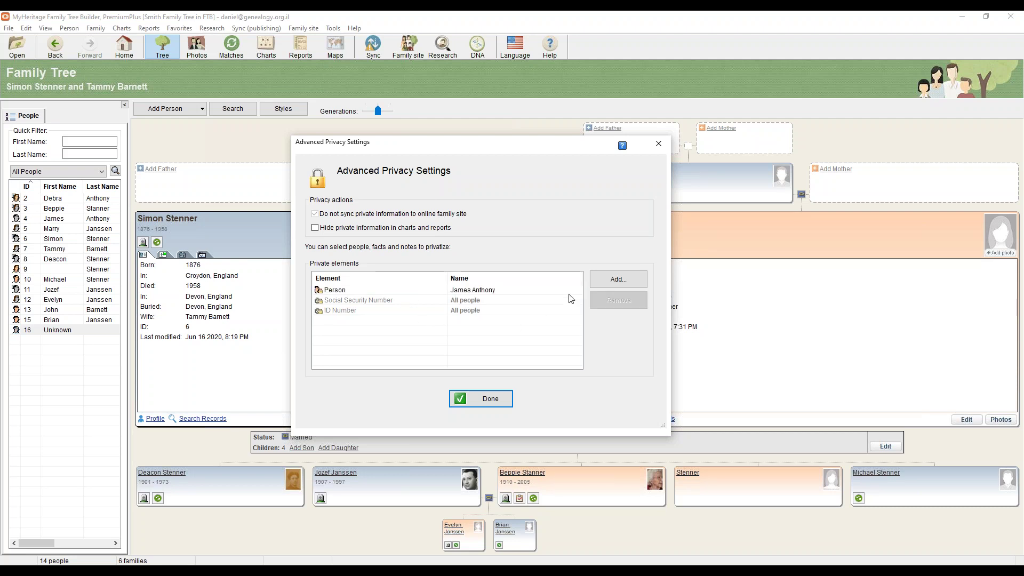
Add the person with ID 7, the wife in the displayed couple, to the private elements.
left_click(609, 280)
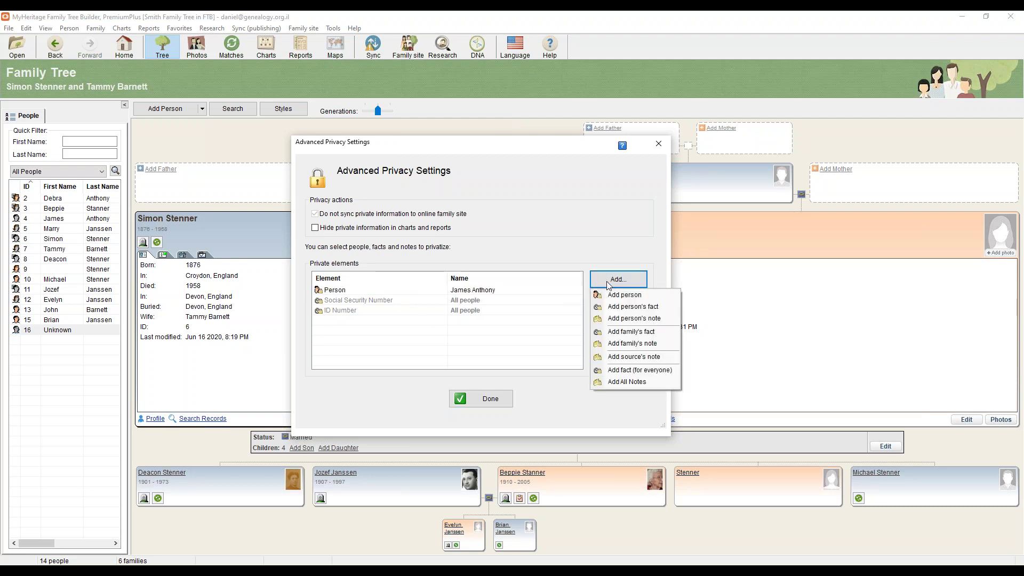
left_click(634, 296)
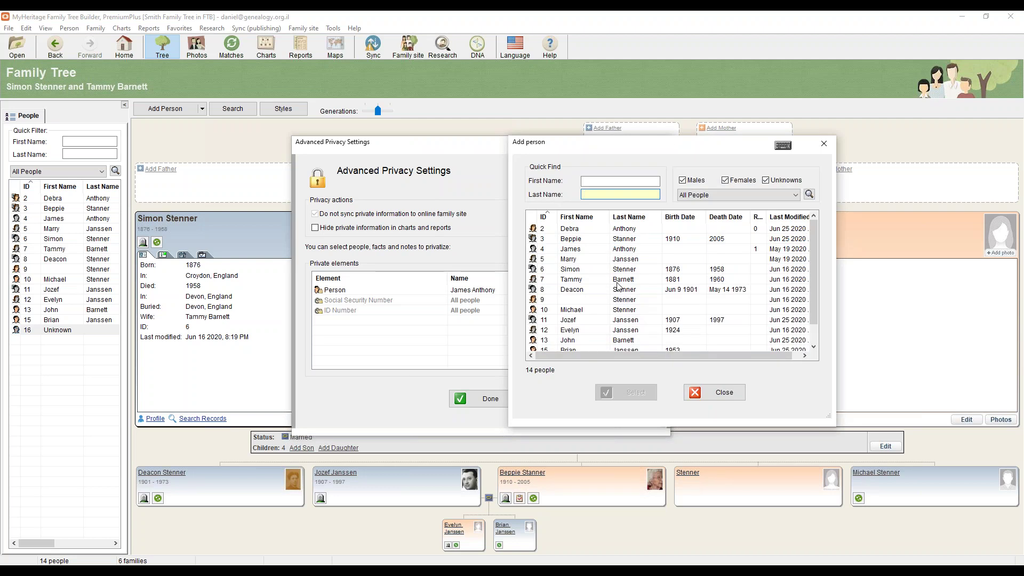
left_click(622, 283)
left_click(634, 392)
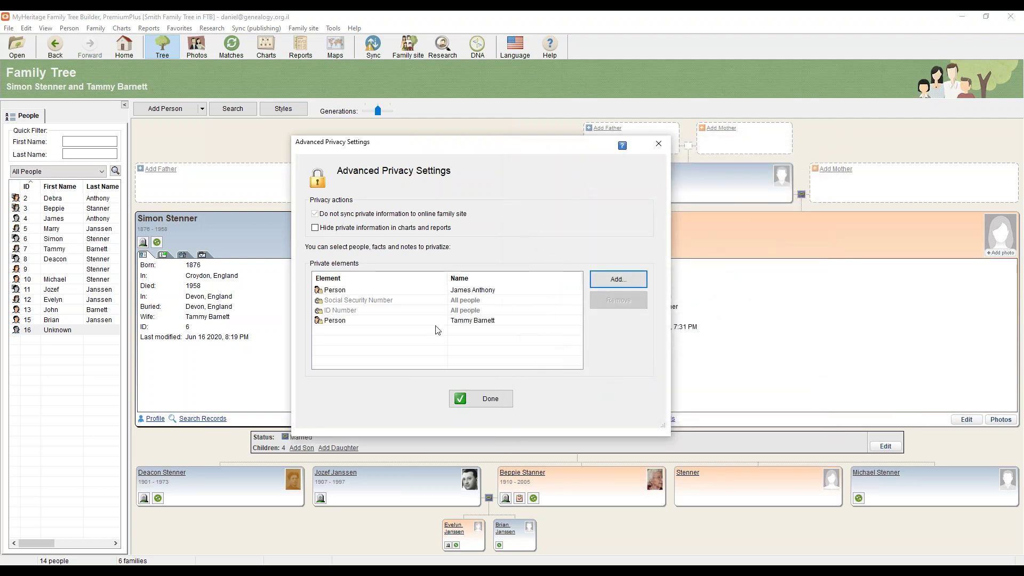
Privatize the Birth fact of the person with ID 8, the displayed couple's eldest son.
left_click(628, 281)
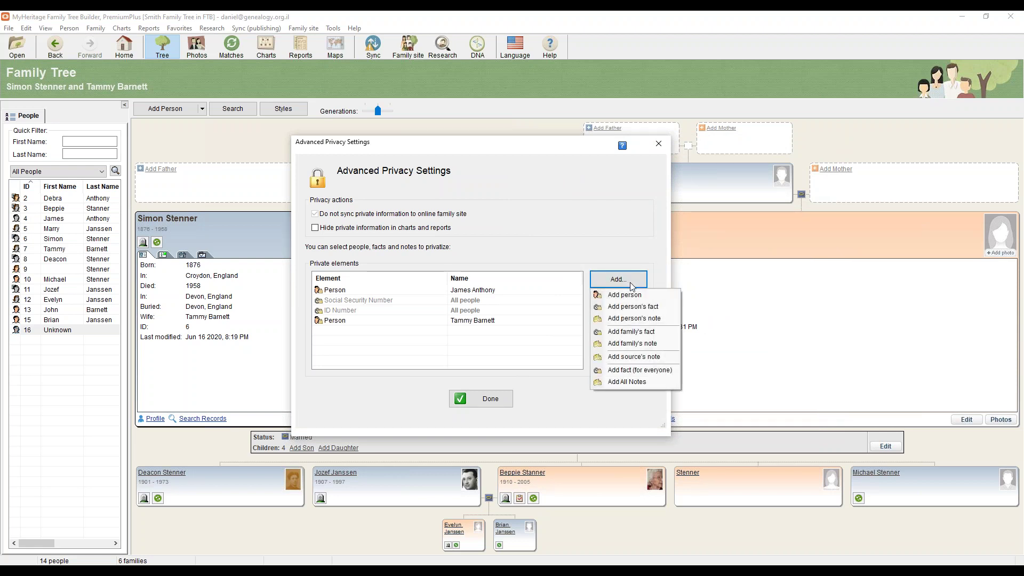
left_click(645, 307)
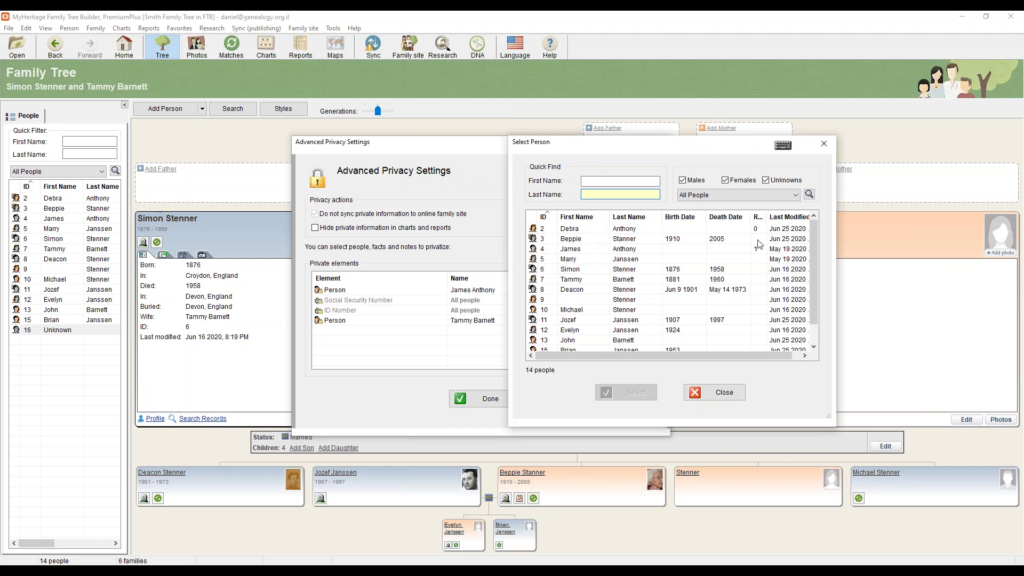
left_click(654, 292)
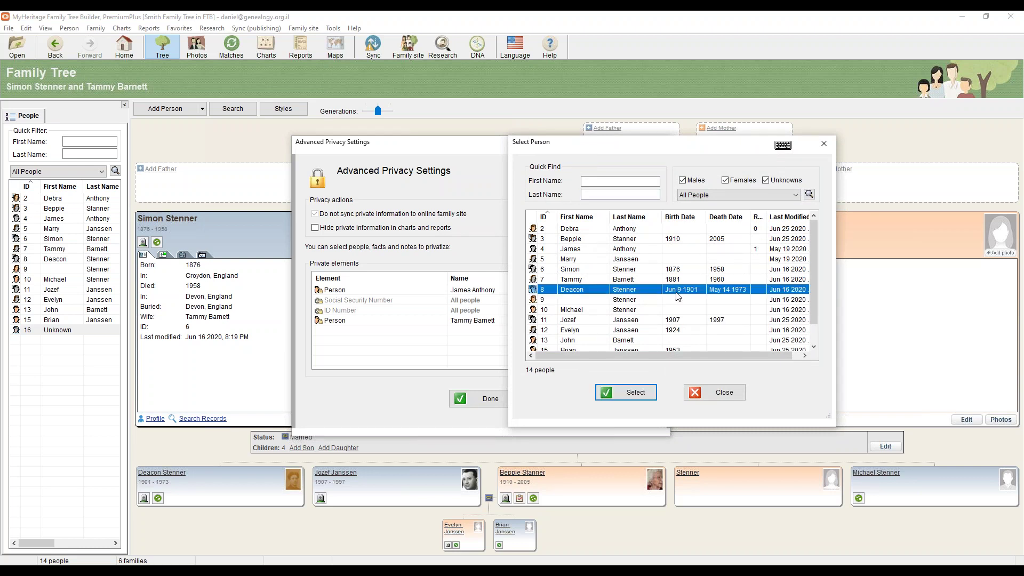
left_click(633, 395)
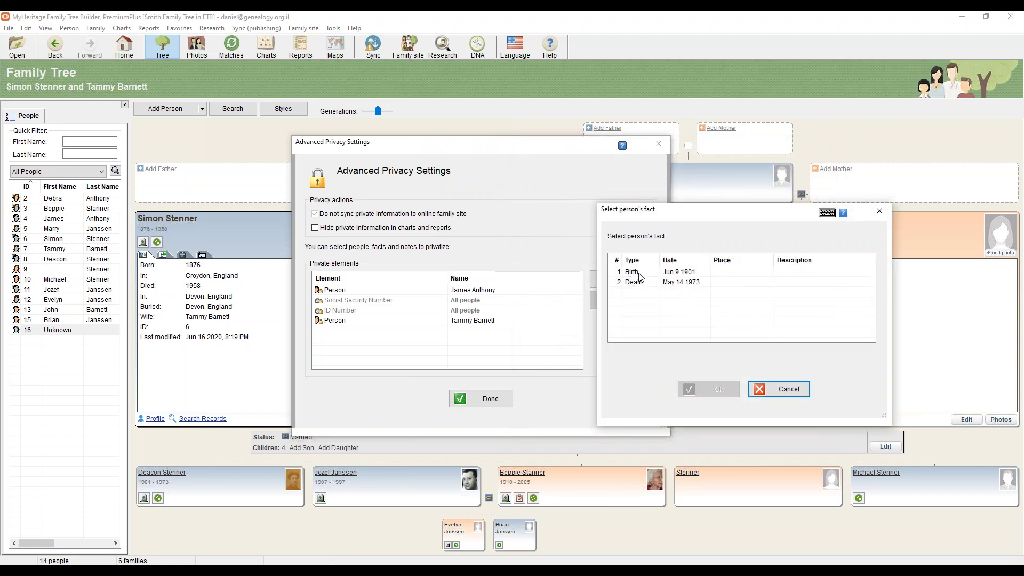
left_click(640, 274)
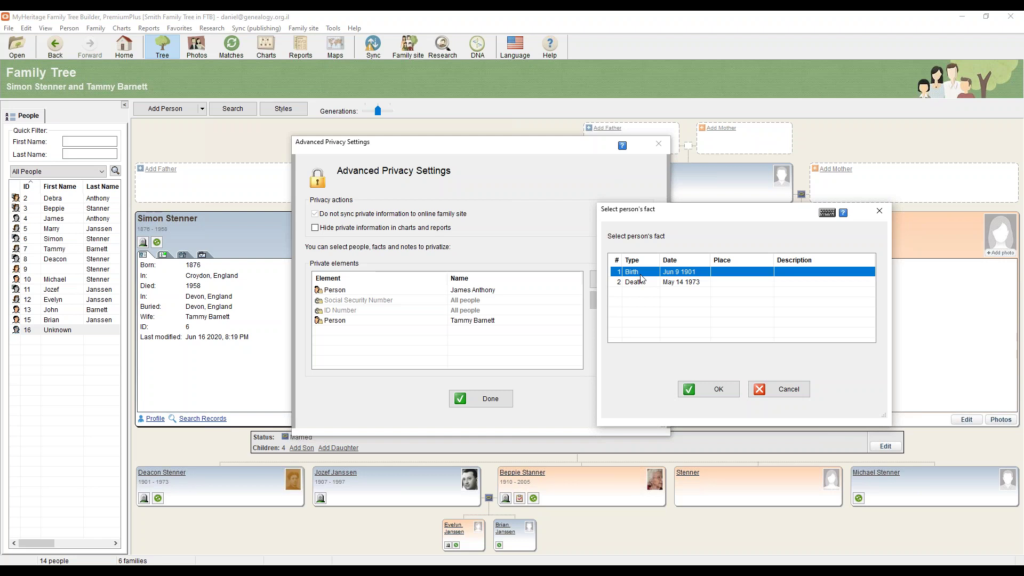
left_click(709, 389)
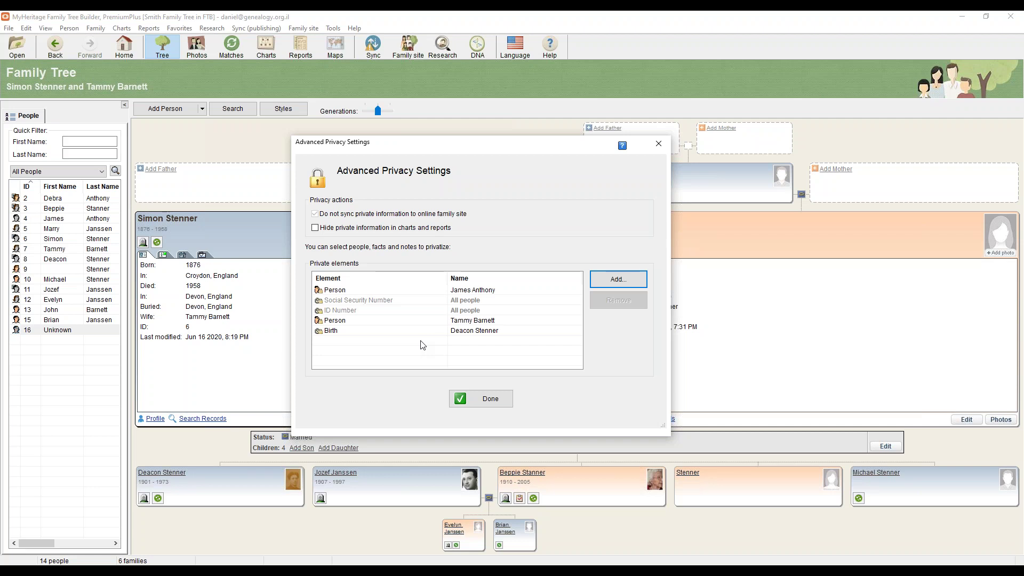
left_click(617, 280)
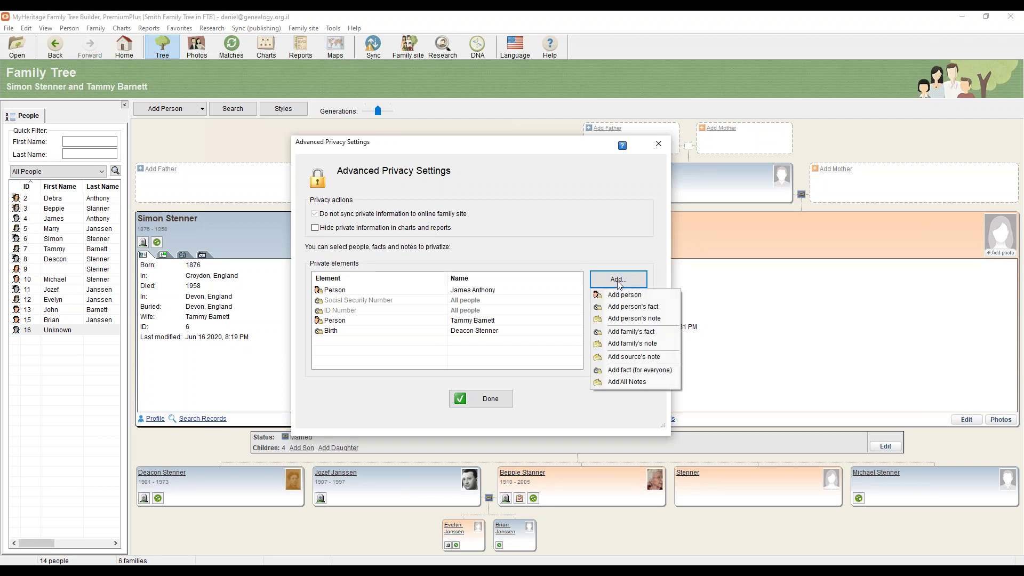
left_click(635, 358)
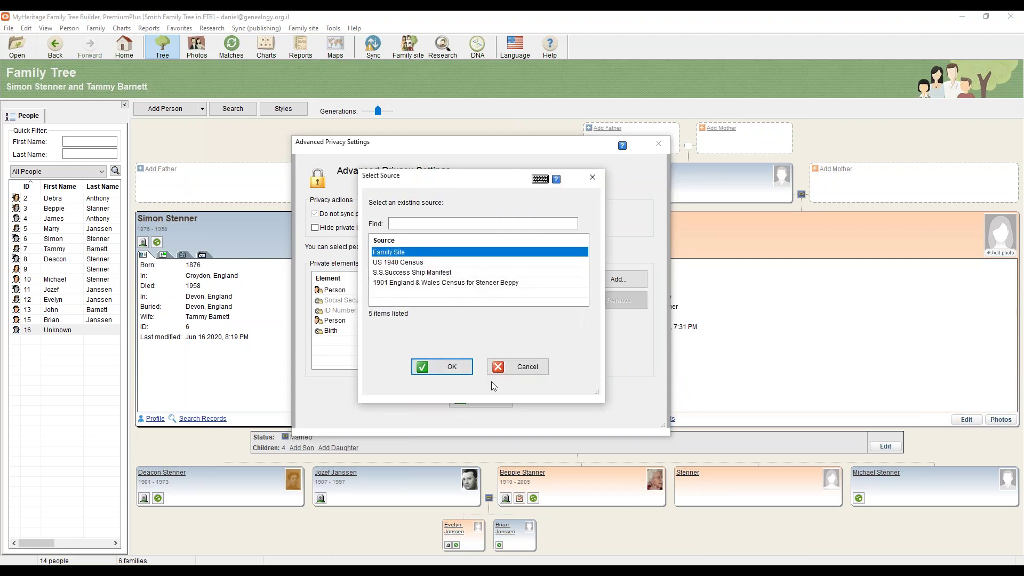
left_click(504, 367)
Make the common fact type Residence private for everyone in the tree.
left_click(614, 281)
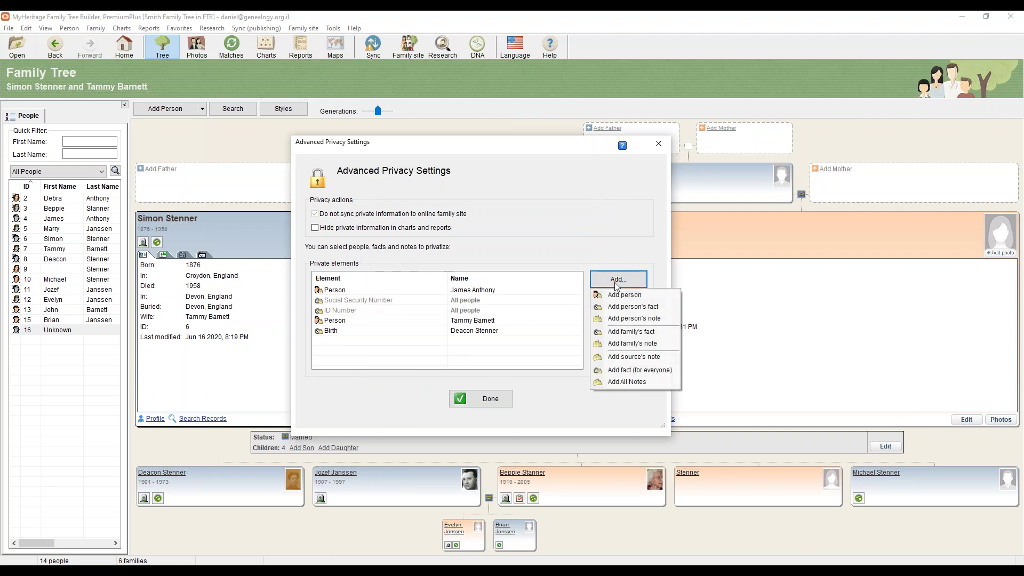
left_click(641, 376)
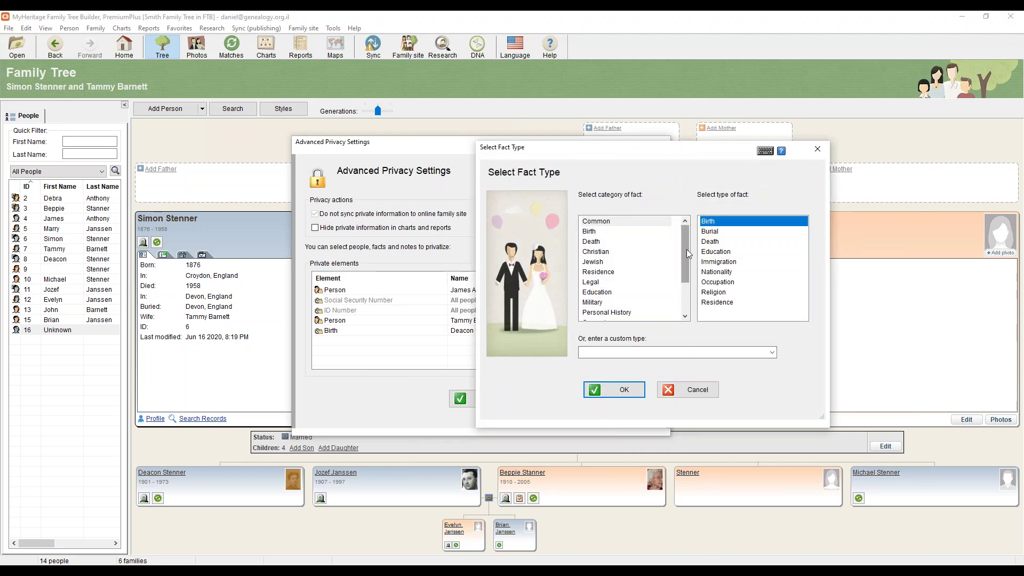
left_click(719, 292)
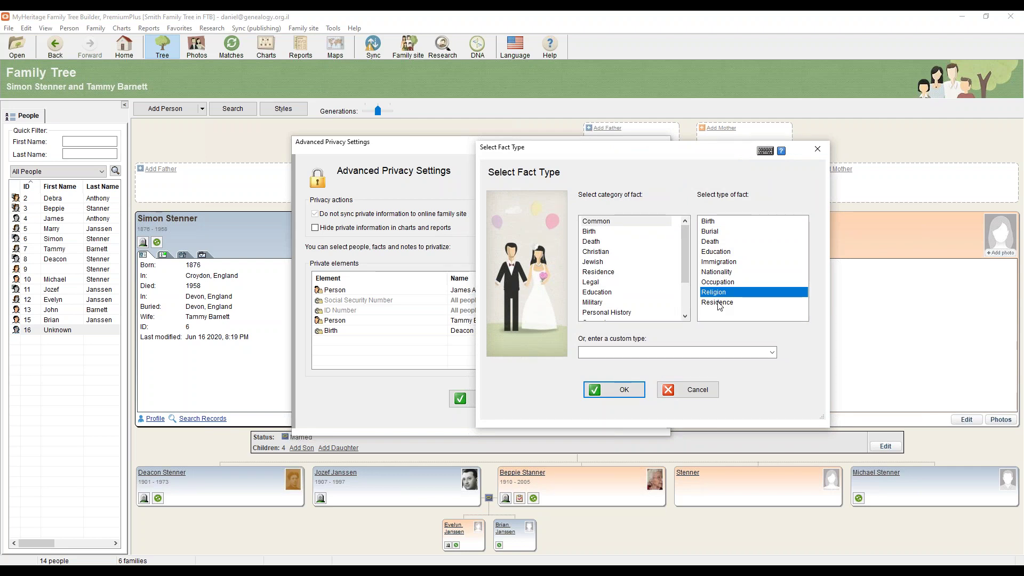
left_click(718, 302)
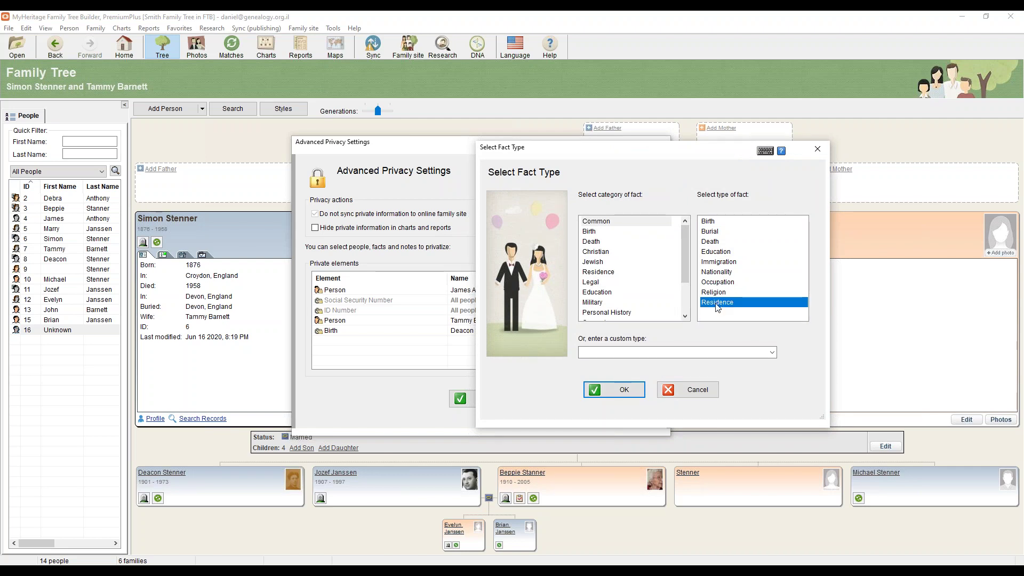
left_click(619, 389)
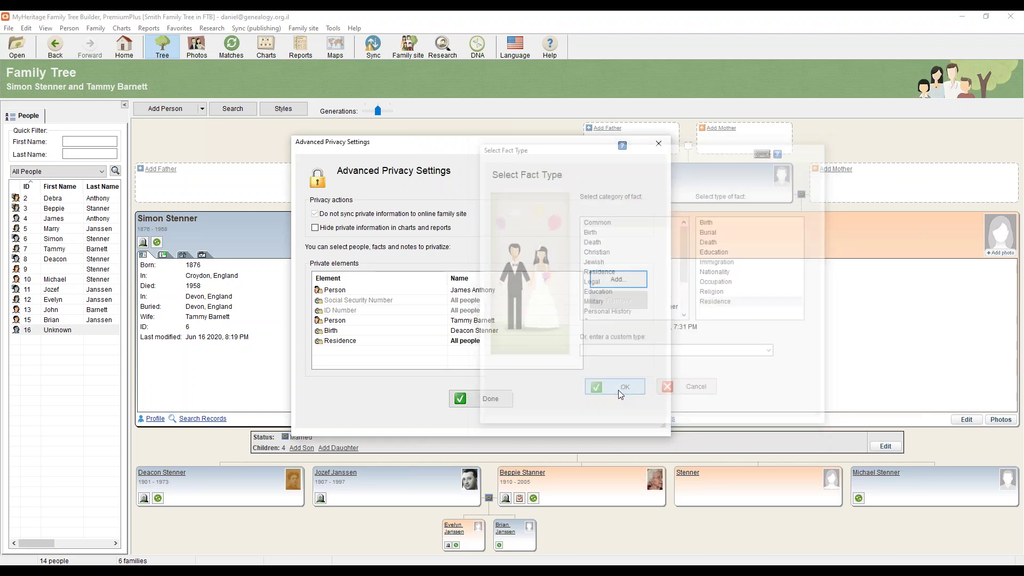
Review the added private elements, enable hiding private information in charts and reports, and finish the privacy settings.
left_click(370, 341)
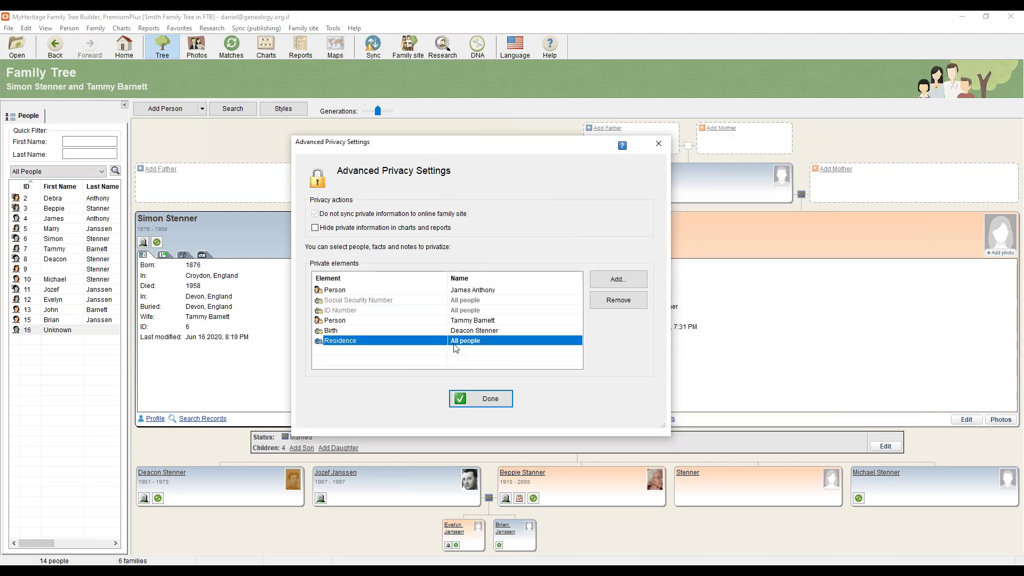
left_click(415, 331)
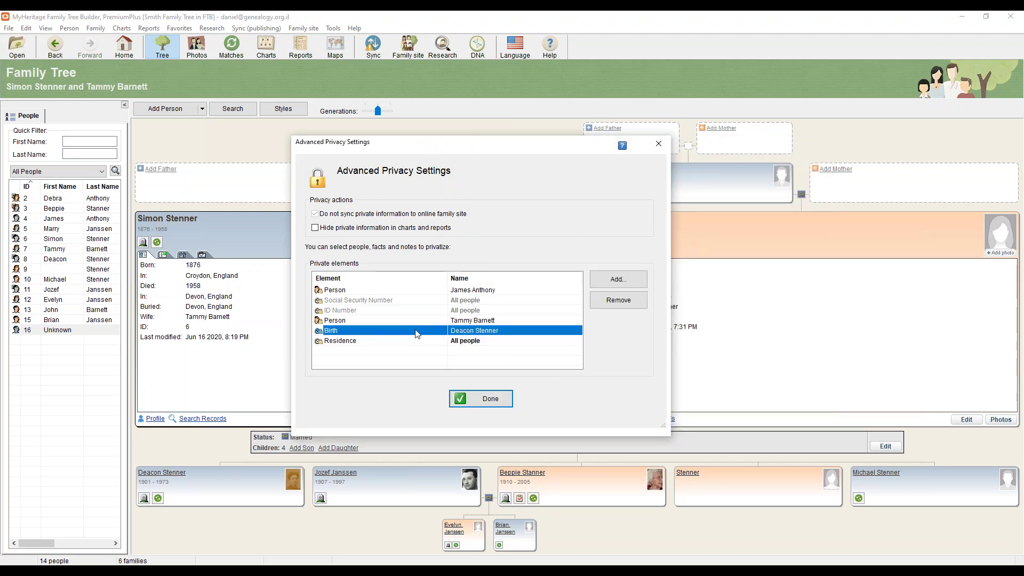
left_click(441, 323)
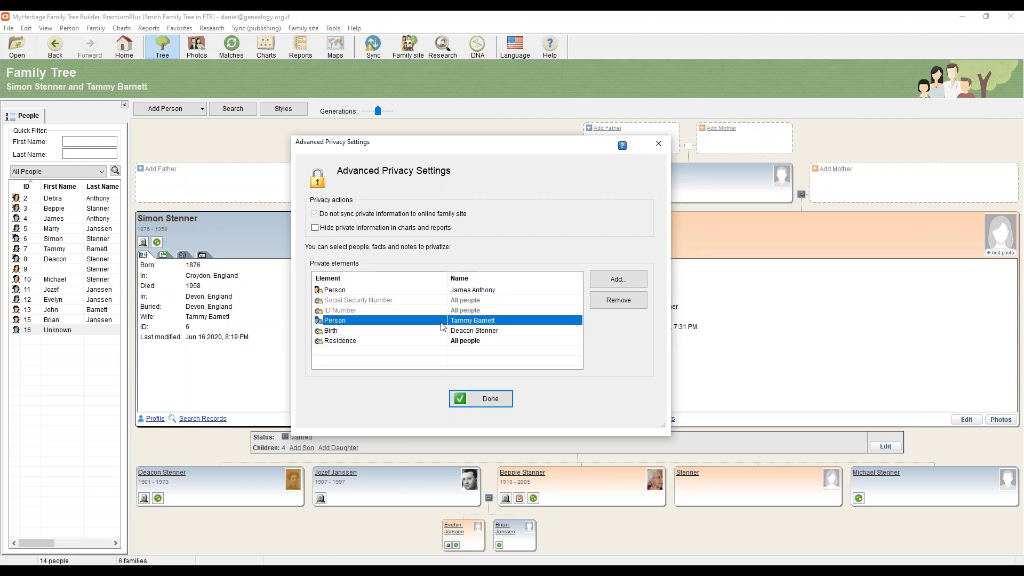
mouse_move(460, 324)
left_click(315, 227)
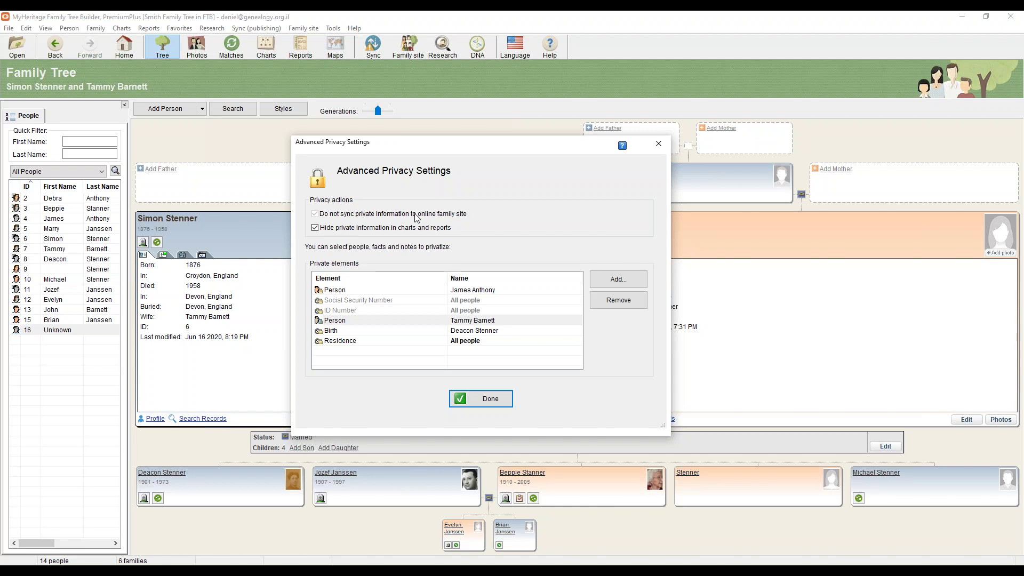
left_click(503, 404)
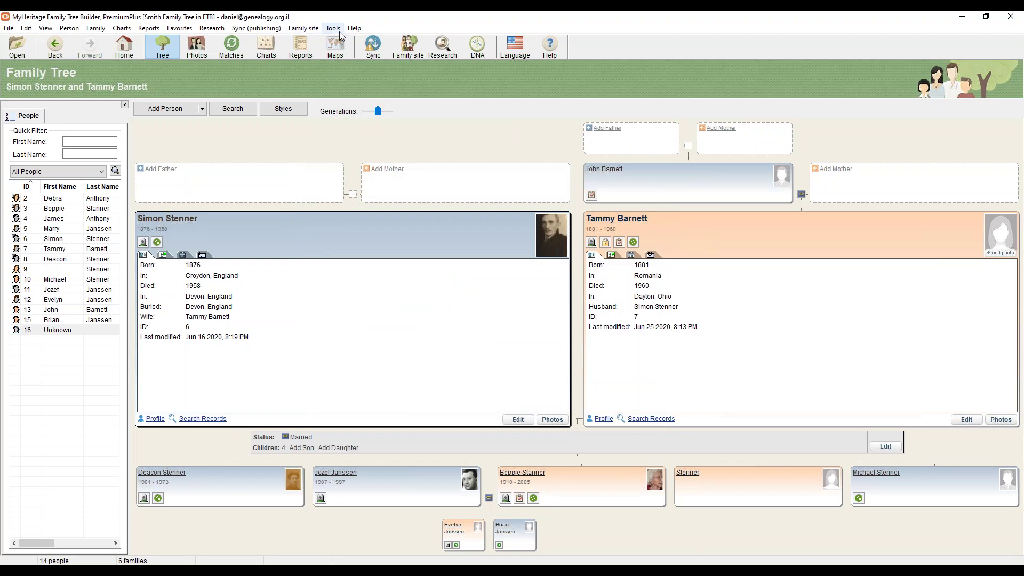
Check the tree for deceased people, read the reason for the suggested person, deselect that person, and close without marking anyone.
left_click(336, 30)
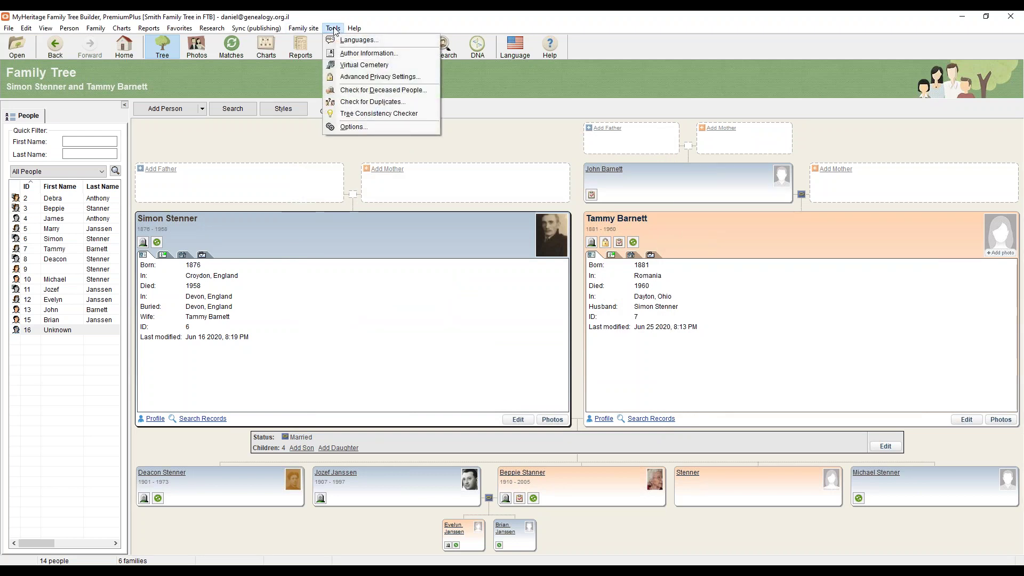
left_click(366, 92)
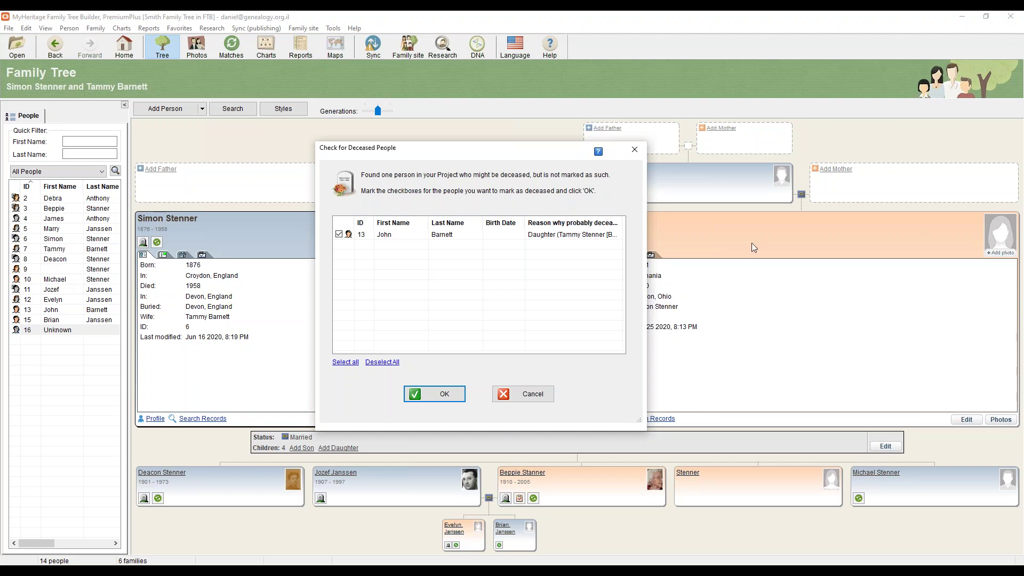
left_click_drag(645, 310, 854, 310)
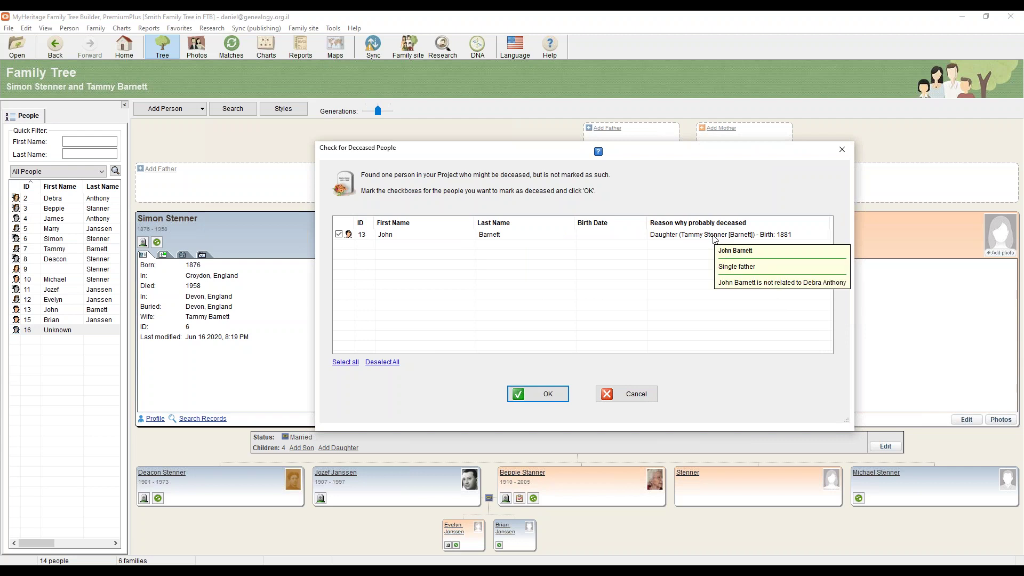
left_click_drag(506, 158, 421, 163)
mouse_move(307, 246)
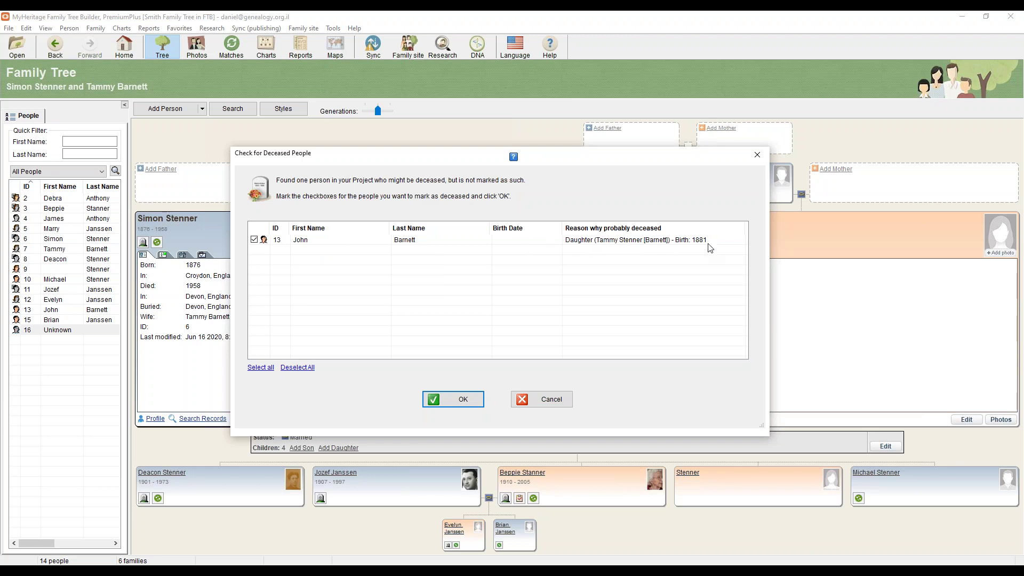
mouse_move(710, 248)
left_click(255, 240)
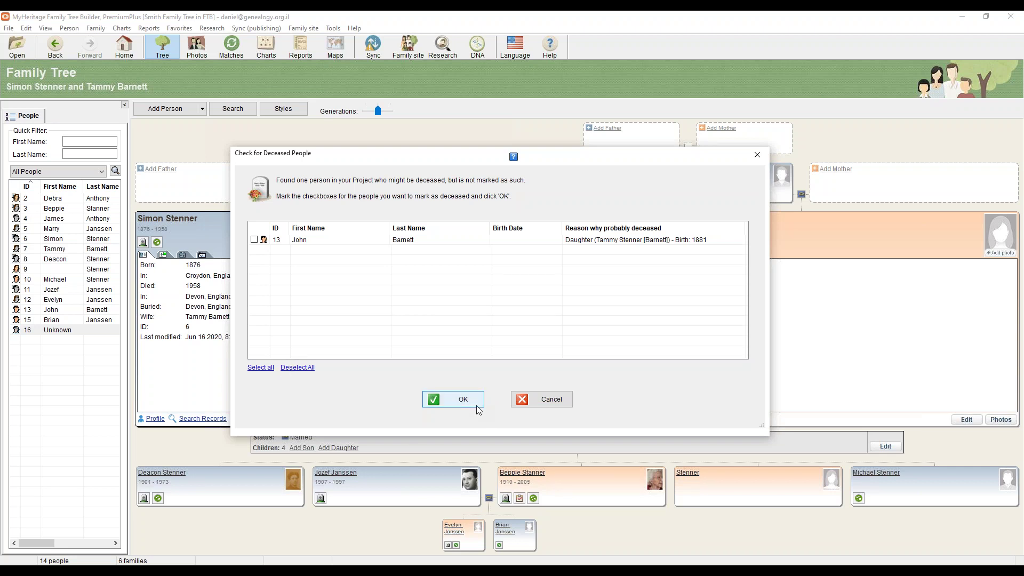
left_click(534, 404)
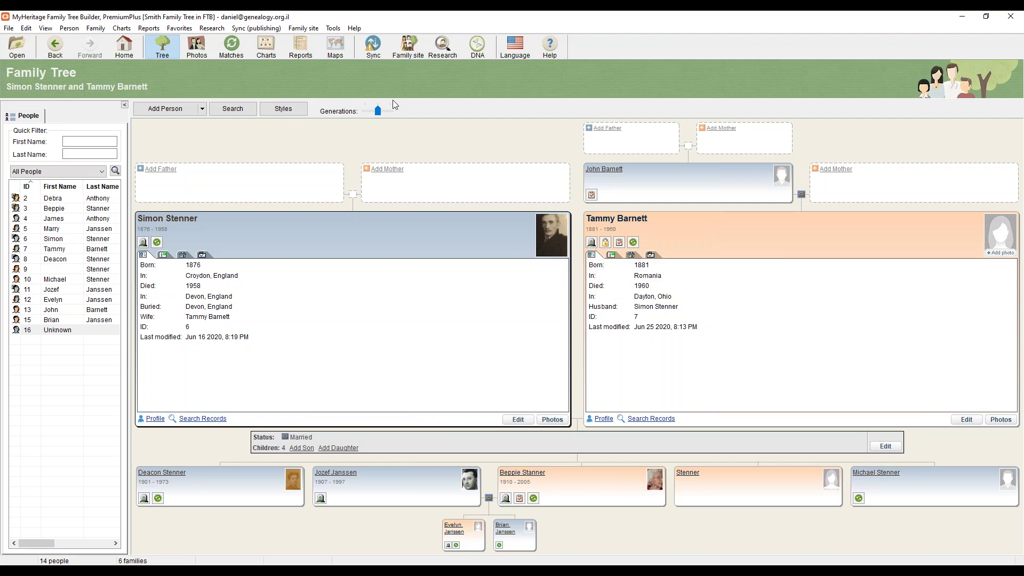
Check the tree for deceased people again and mark the suggested person with ID 13 as deceased.
left_click(334, 28)
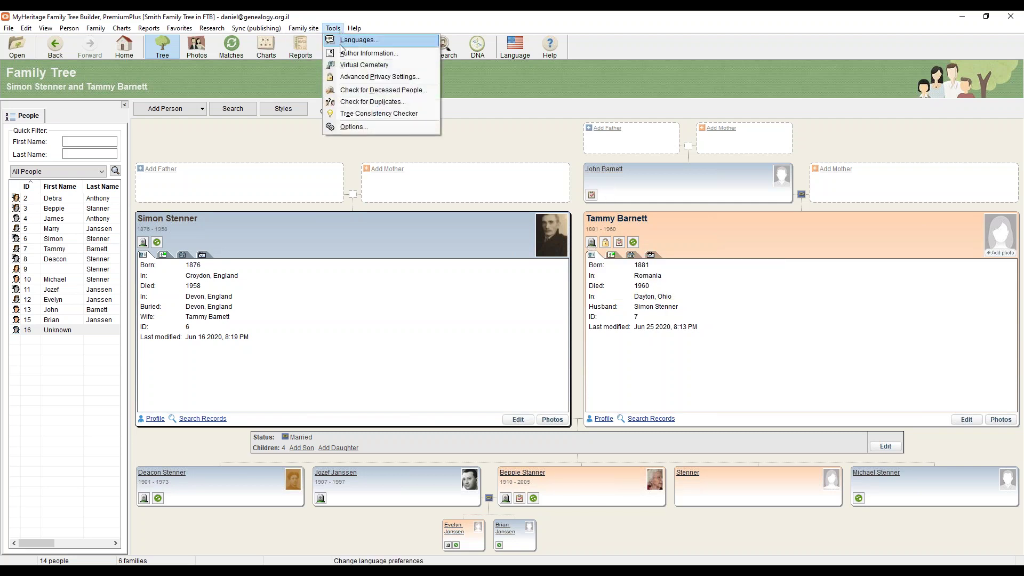
left_click(356, 90)
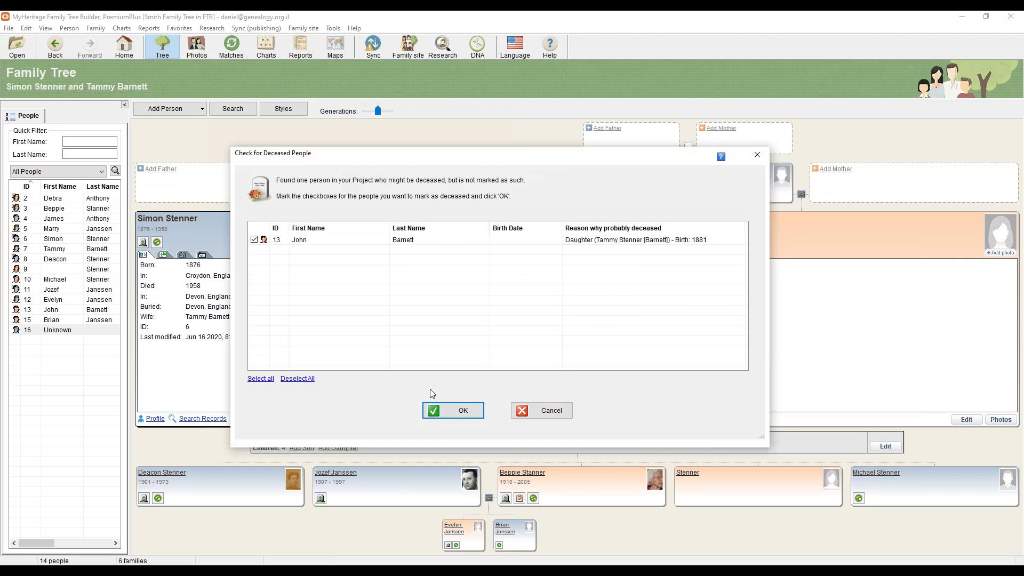
left_click(450, 409)
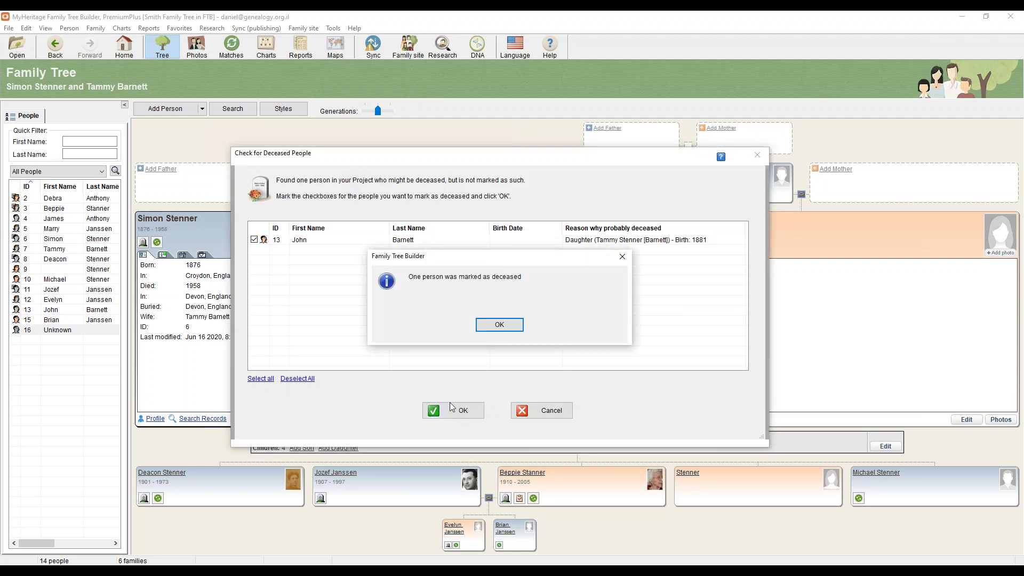
left_click(500, 325)
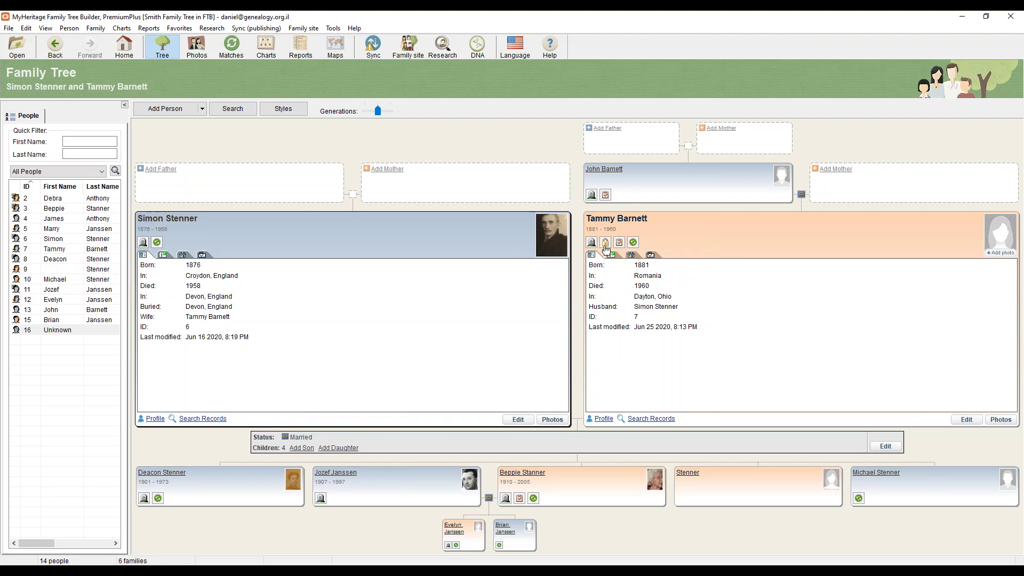
Check the tree for duplicates, restart the search for updated results, and close the check.
left_click(336, 29)
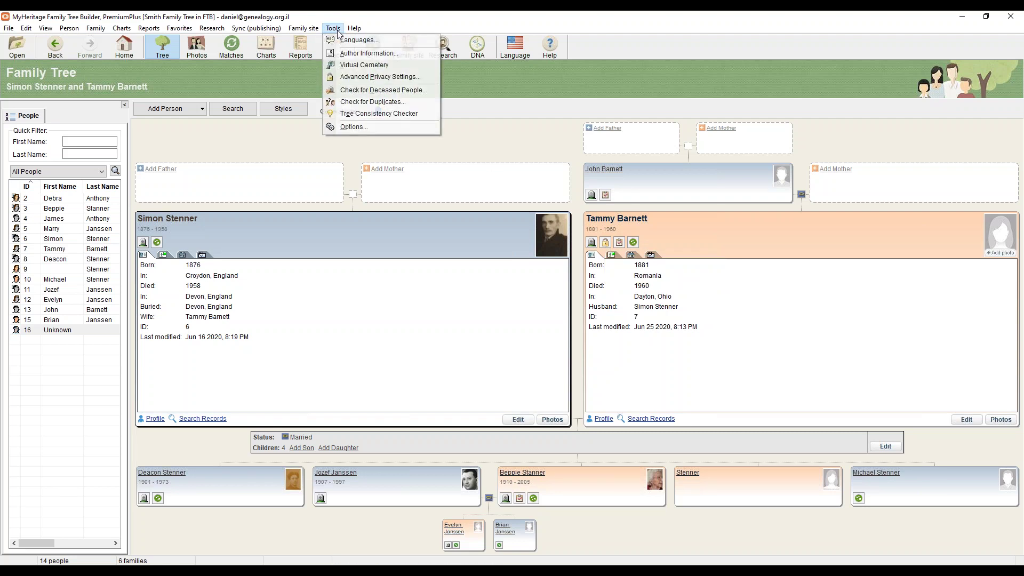
left_click(377, 105)
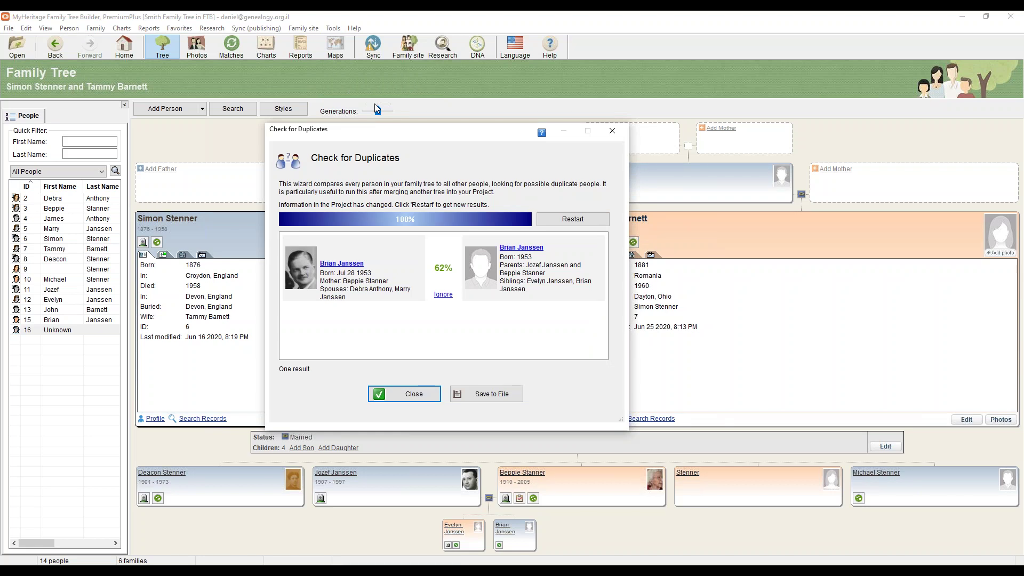
left_click(550, 223)
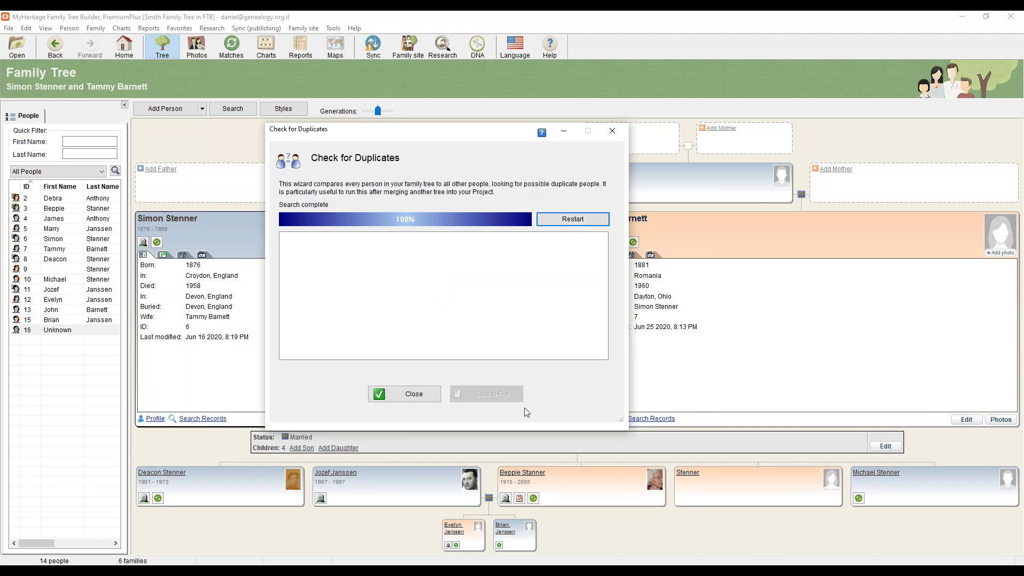
left_click(413, 397)
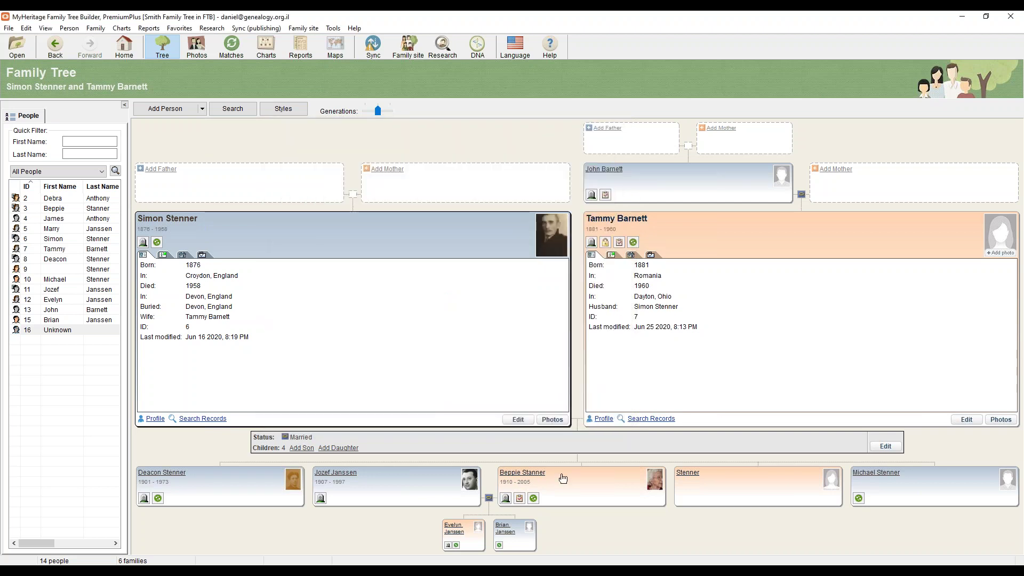
Add a son to the person with ID 11, entering the same first name and birth year as the existing son.
right_click(425, 498)
mouse_move(468, 433)
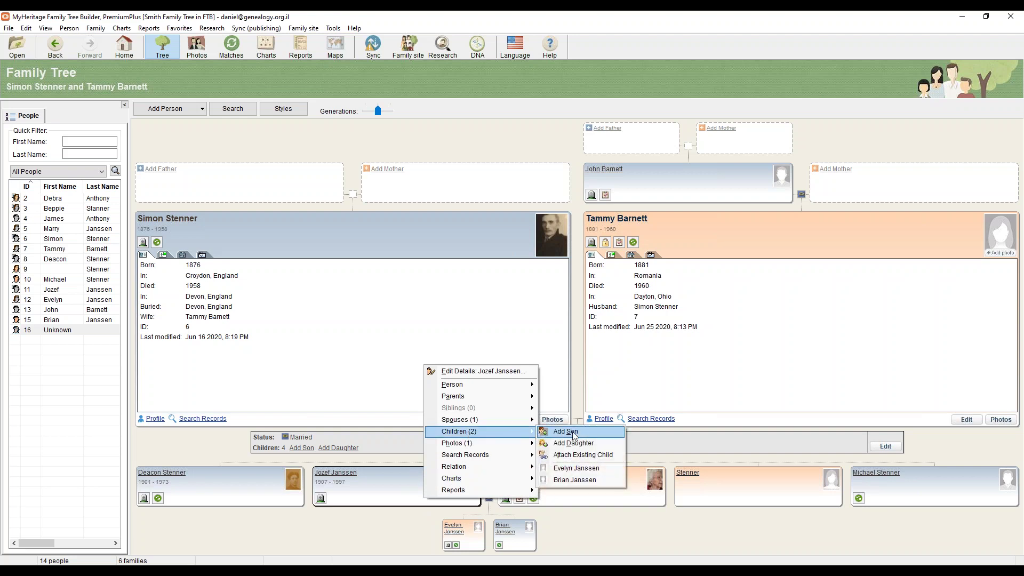
left_click(567, 432)
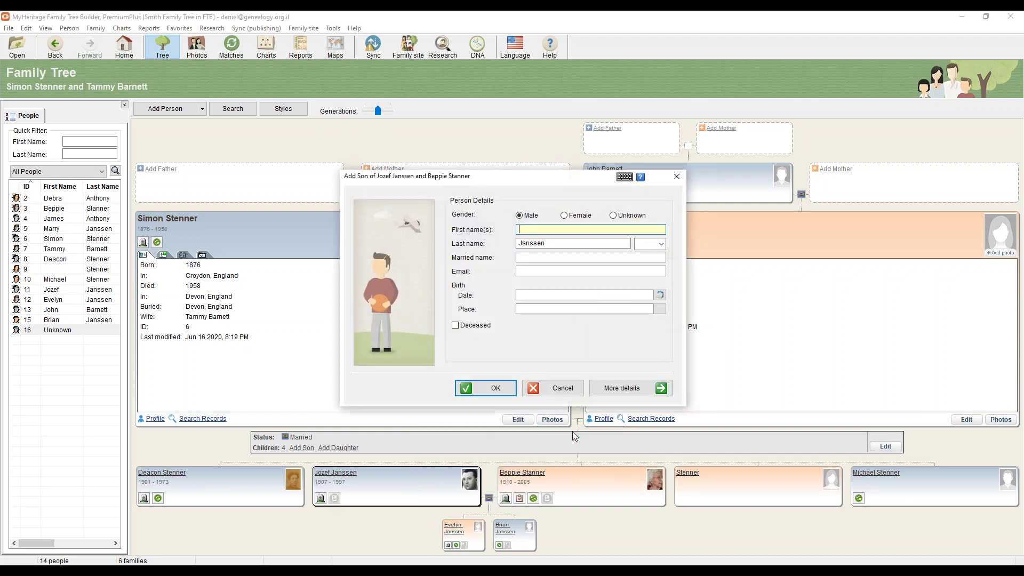
type("Brian")
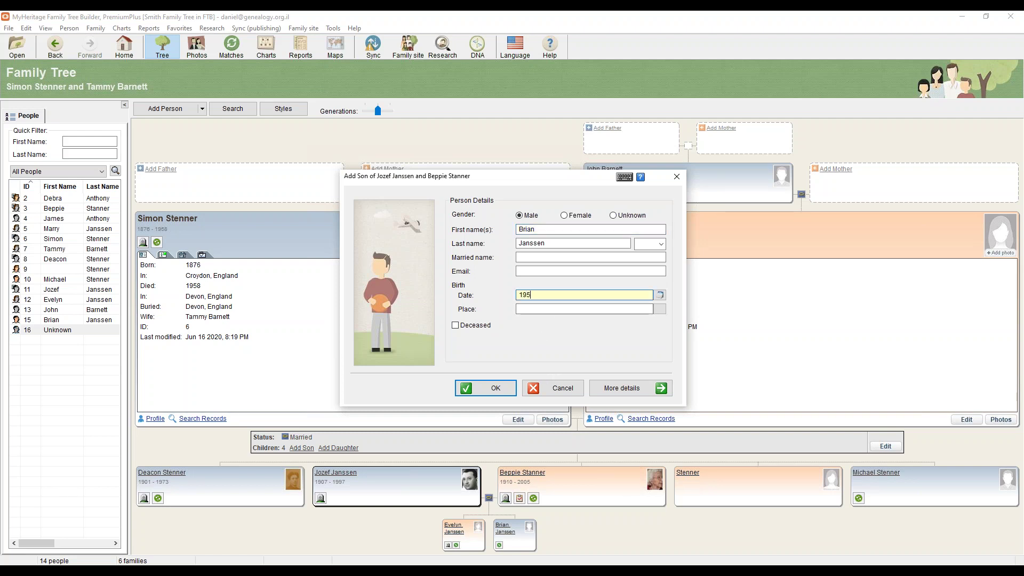
type("1953")
left_click(491, 387)
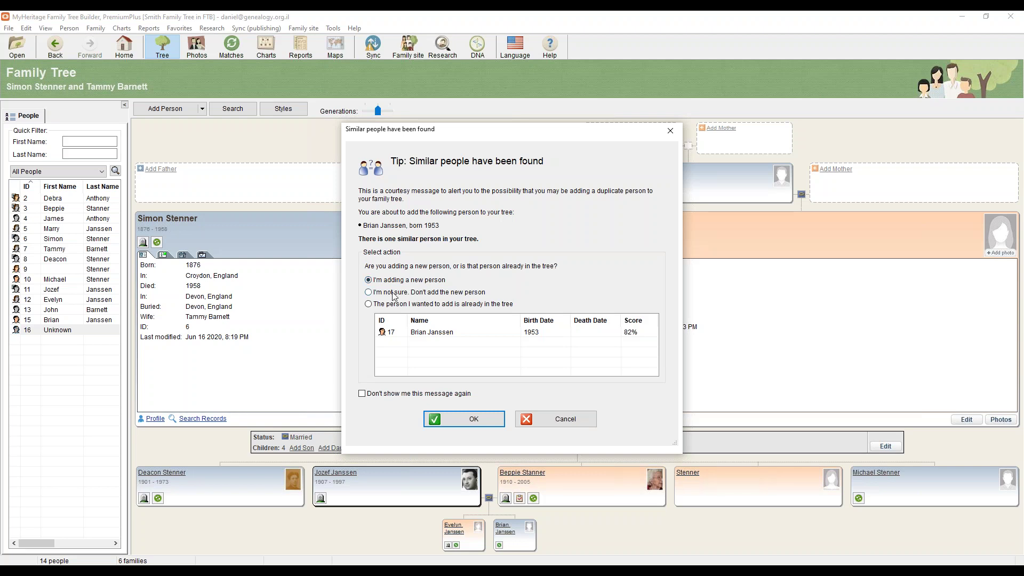
Go through the choices for the similar person found, select "I'm adding a new person", and confirm the addition.
left_click(368, 293)
left_click(369, 306)
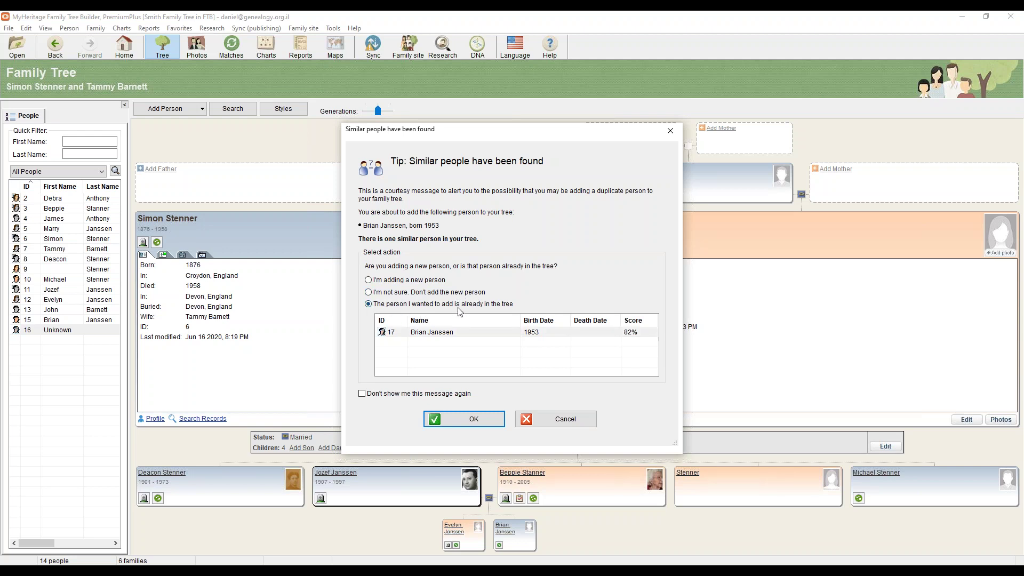
left_click(464, 333)
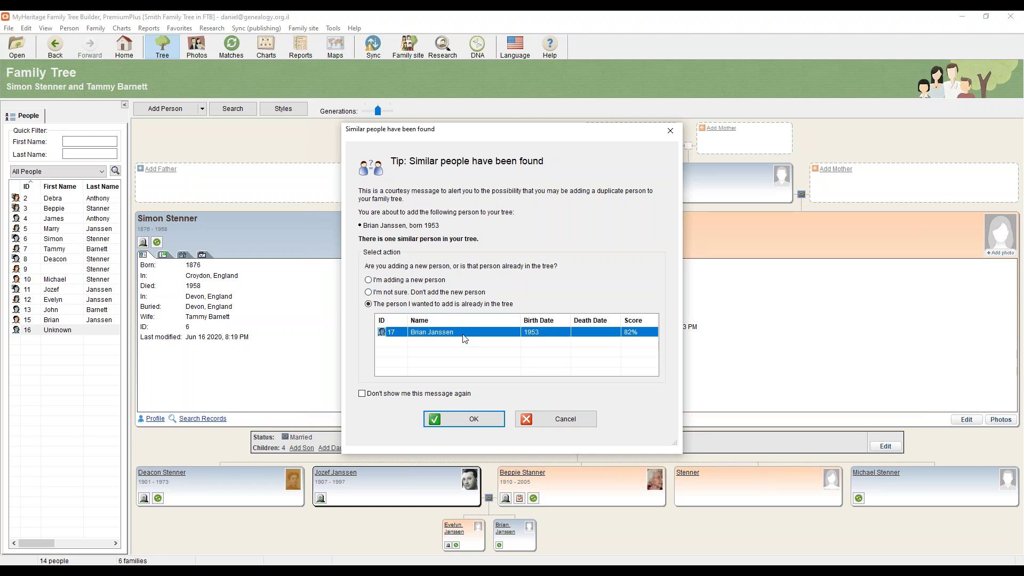
left_click(369, 280)
left_click(464, 420)
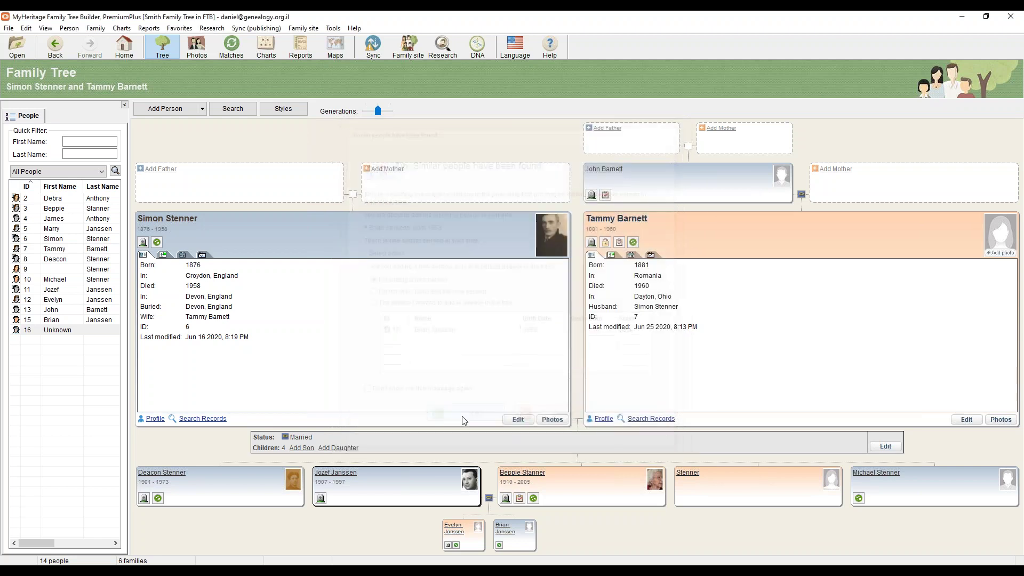
Run the duplicate check again and restart its search to include the newly added son.
left_click(334, 29)
left_click(360, 101)
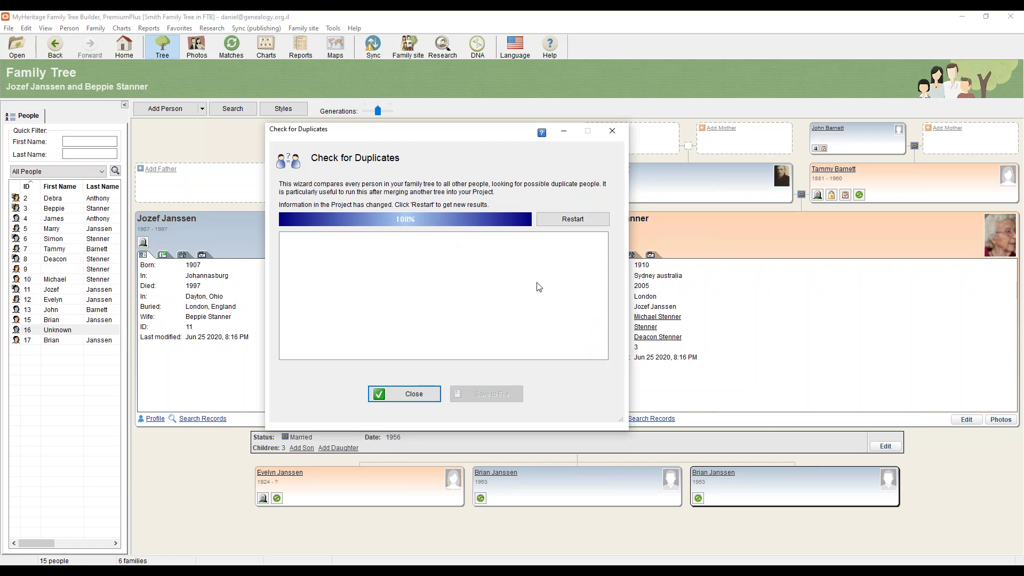
left_click(560, 224)
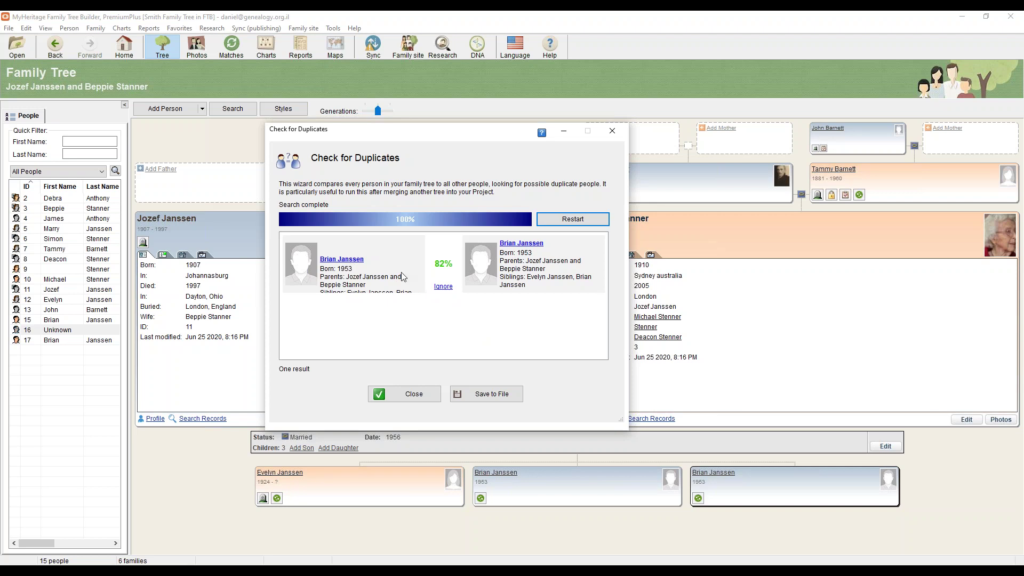
Show the first person of the duplicate pair in the tree, close the check, and return to the maternal grandparents' family.
left_click(343, 261)
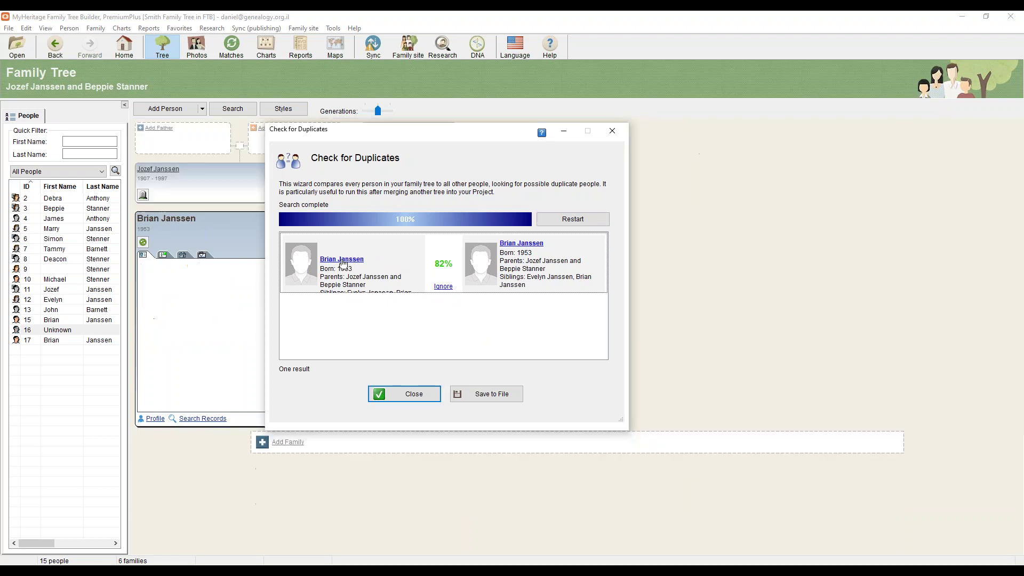
left_click(574, 430)
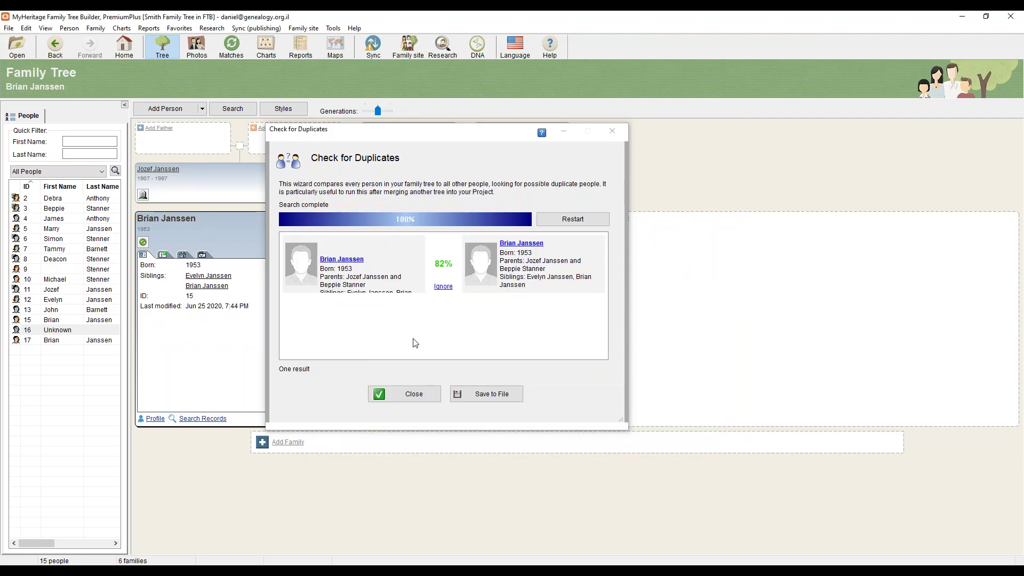
left_click(414, 397)
left_click(387, 139)
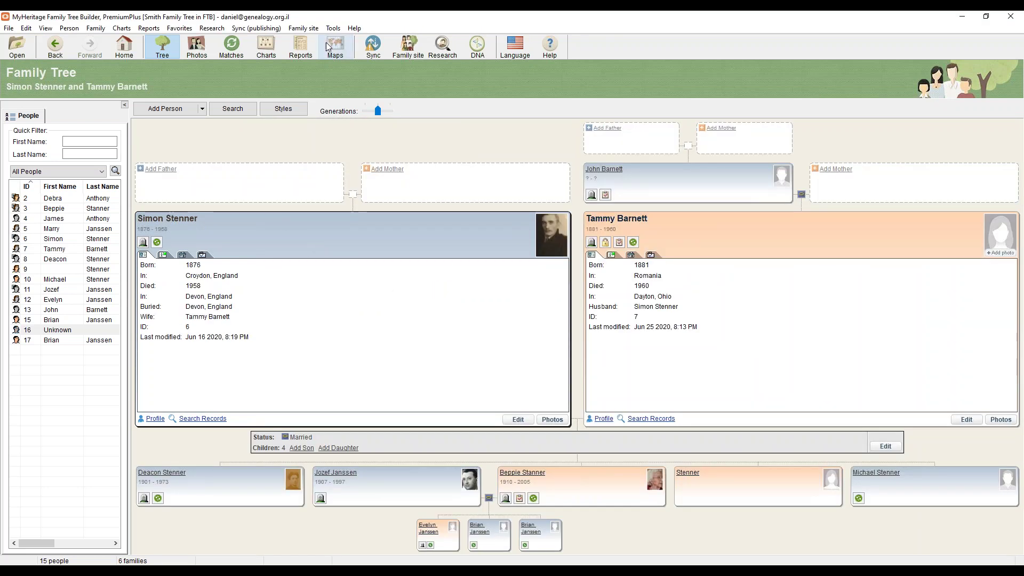
Run the Tree Consistency Checker and look through its configurable checks, leaving the configuration without saving changes.
left_click(333, 28)
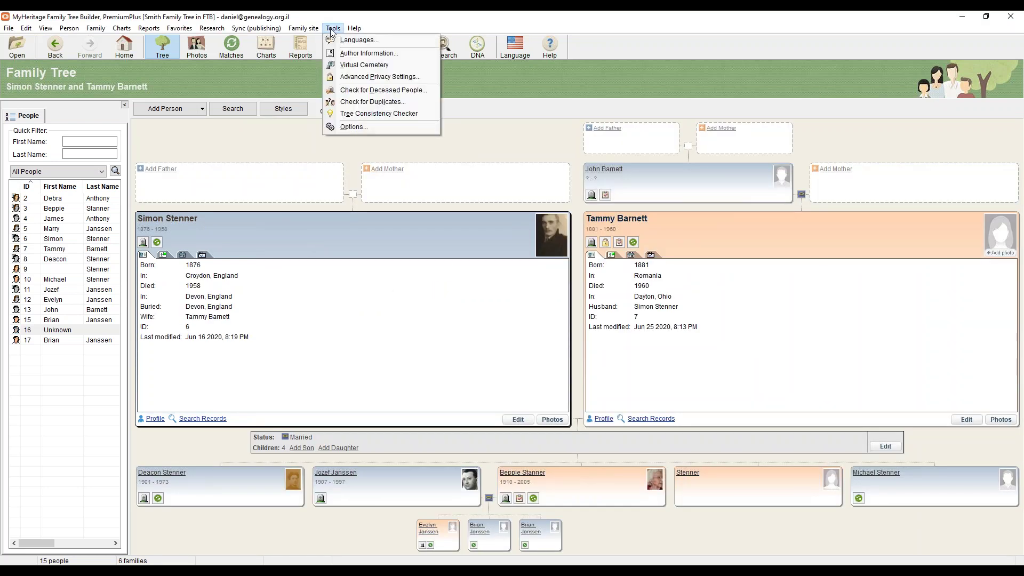
left_click(371, 114)
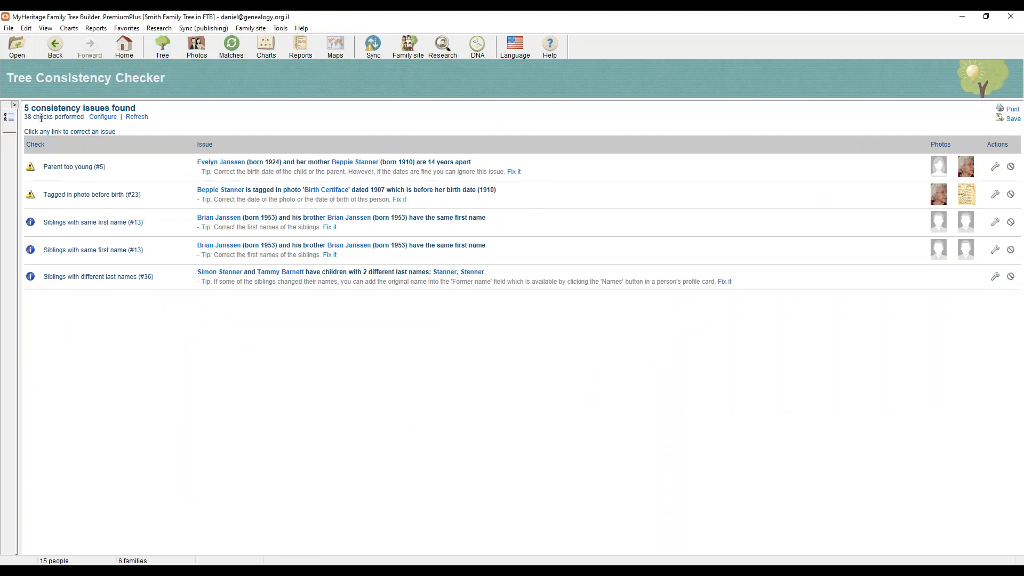
left_click(104, 120)
left_click_drag(491, 155, 645, 127)
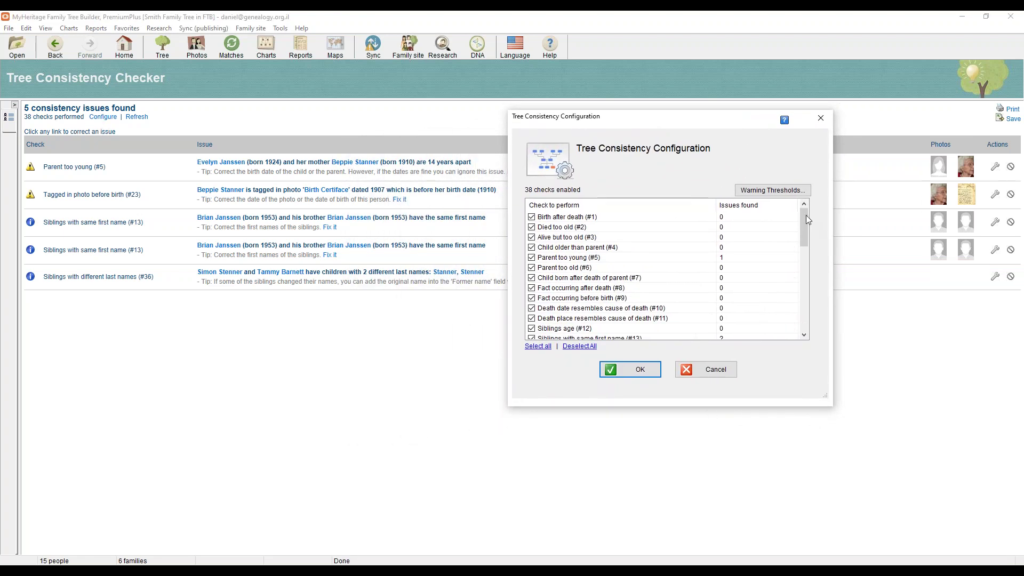
mouse_move(804, 219)
left_mouse_down()
mouse_move(820, 310)
mouse_move(818, 206)
left_mouse_up()
left_click(531, 277)
left_click(707, 370)
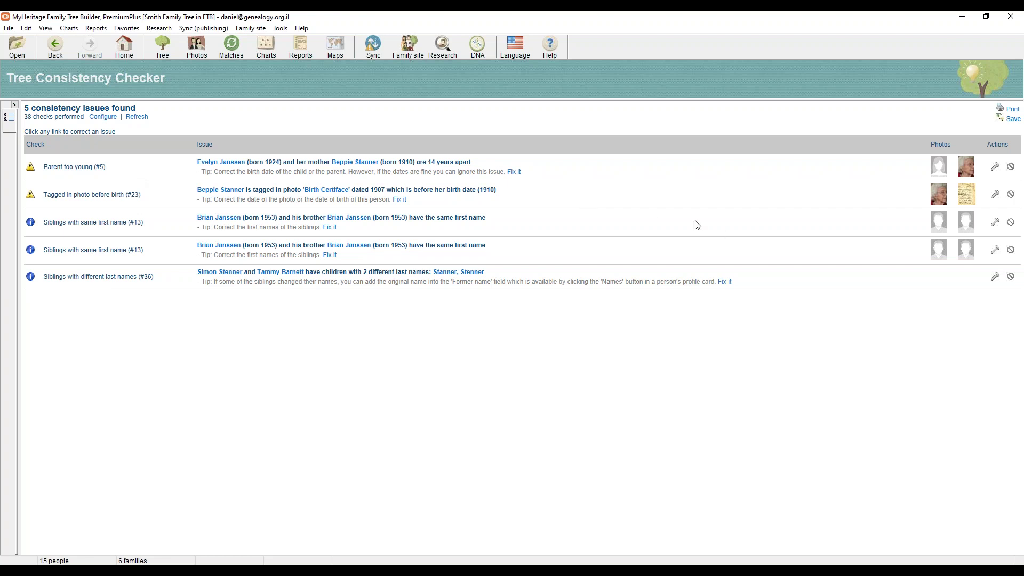
Return to the family tree, view the details of the person with ID 6, and close them without changes.
left_click(156, 47)
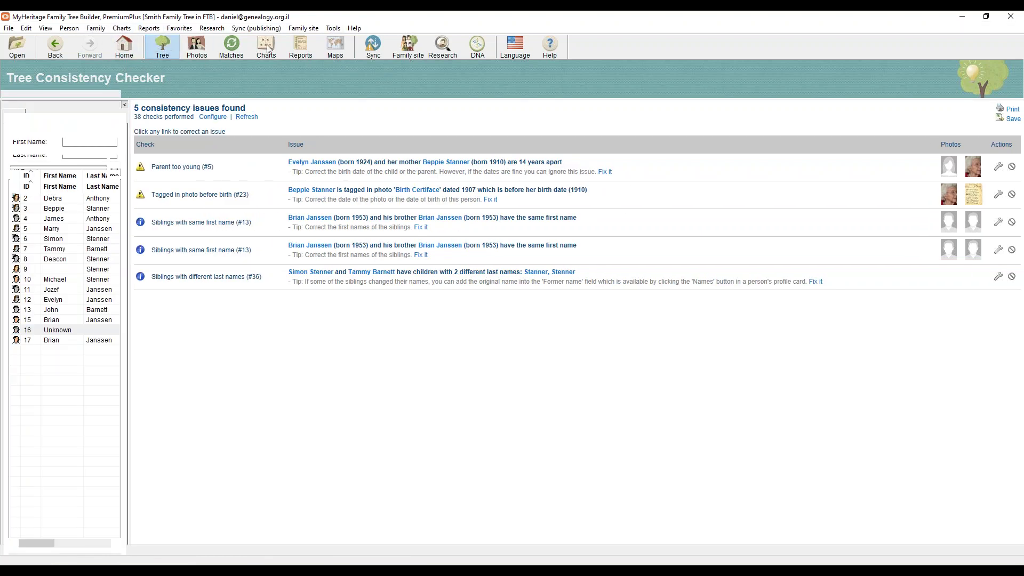
left_click(332, 29)
mouse_move(355, 29)
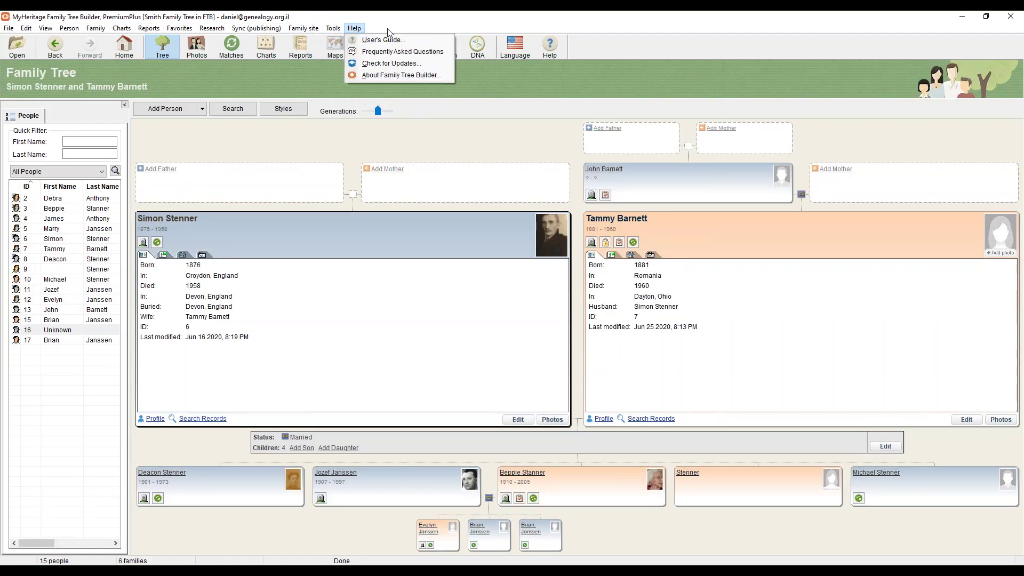
double_click(360, 238)
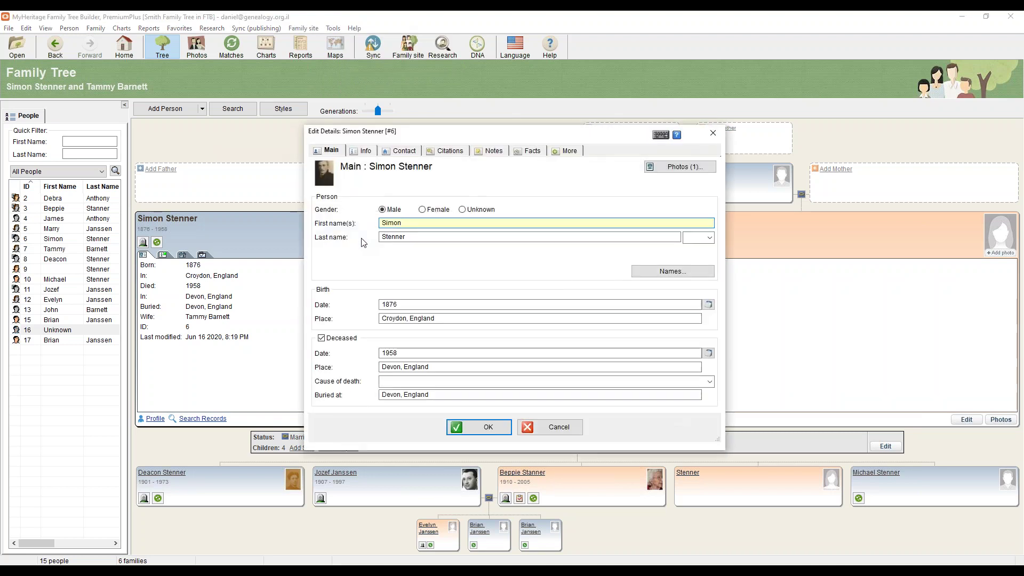
key("Escape")
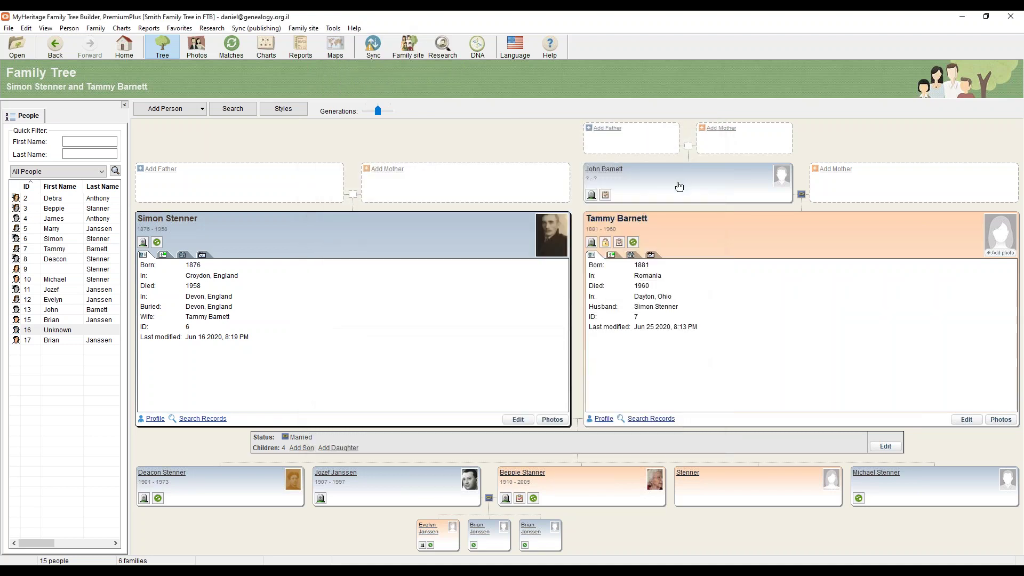
Focus the tree on the person with ID 13, view the research and privatization options, and close without changes.
left_click(678, 186)
double_click(332, 240)
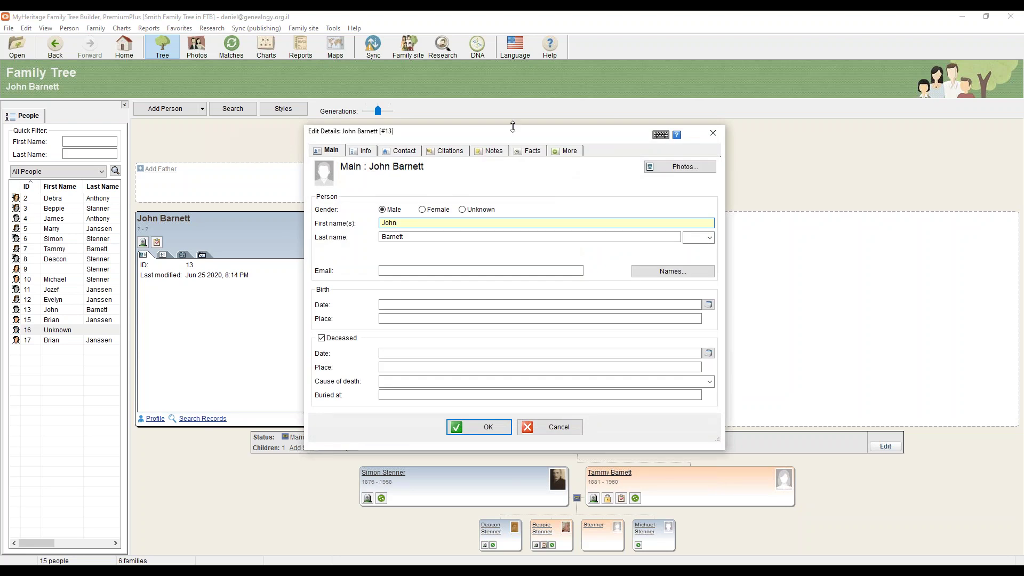
left_click(569, 152)
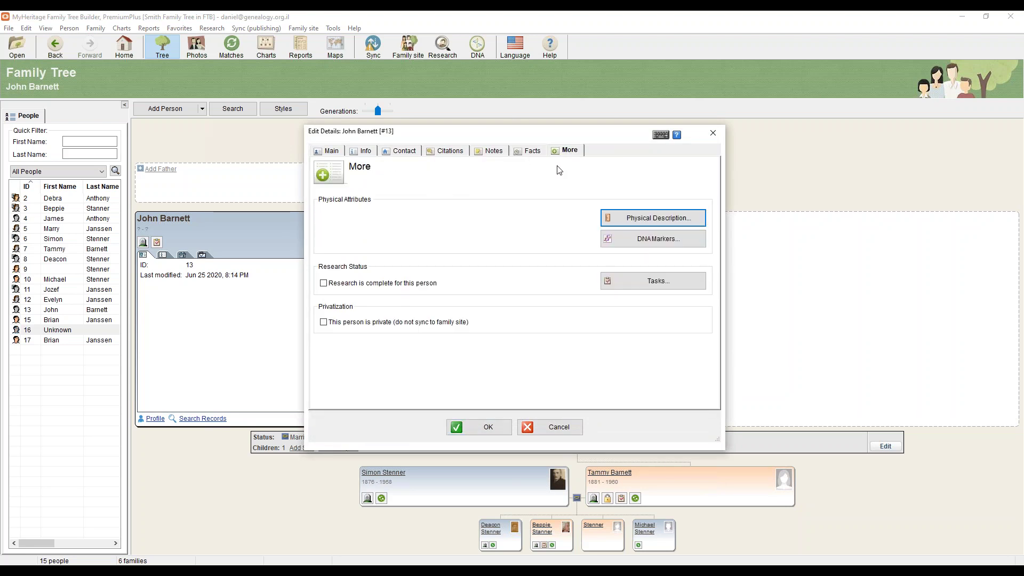
left_click(718, 135)
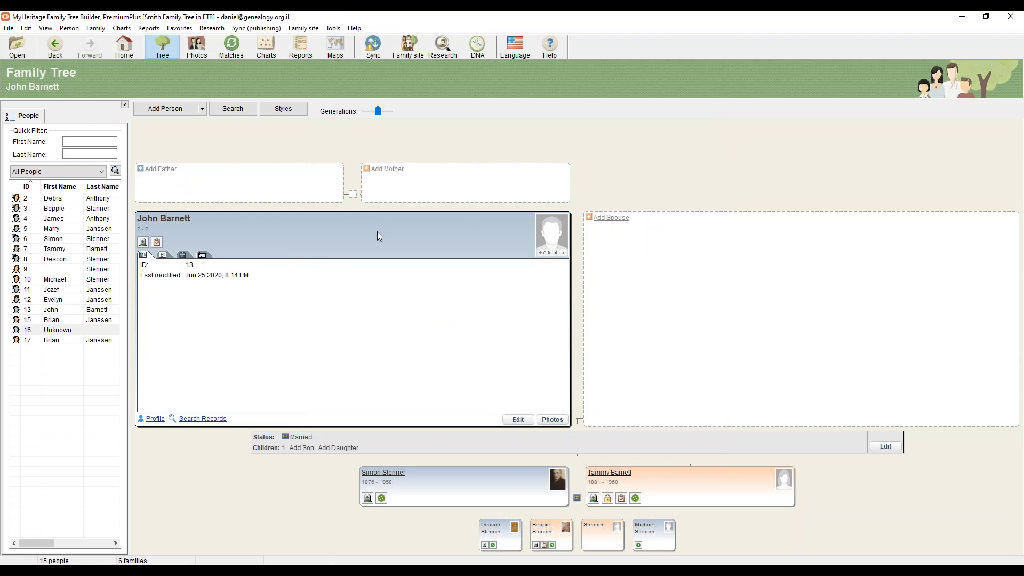
Reopen the details of the person with ID 13, review the facts, and view the to-do tasks assigned to that person.
double_click(382, 247)
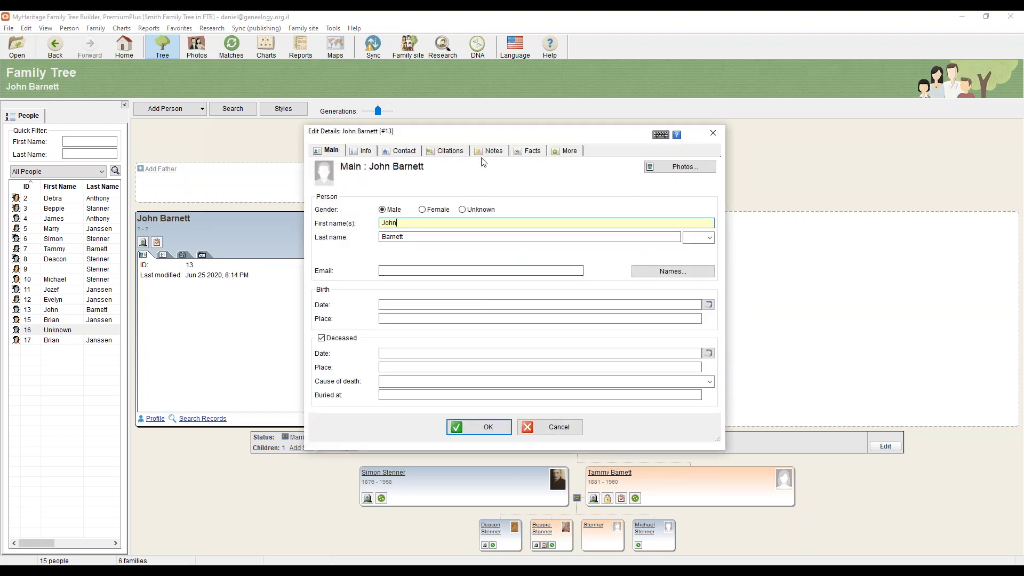
left_click(363, 151)
left_click(527, 152)
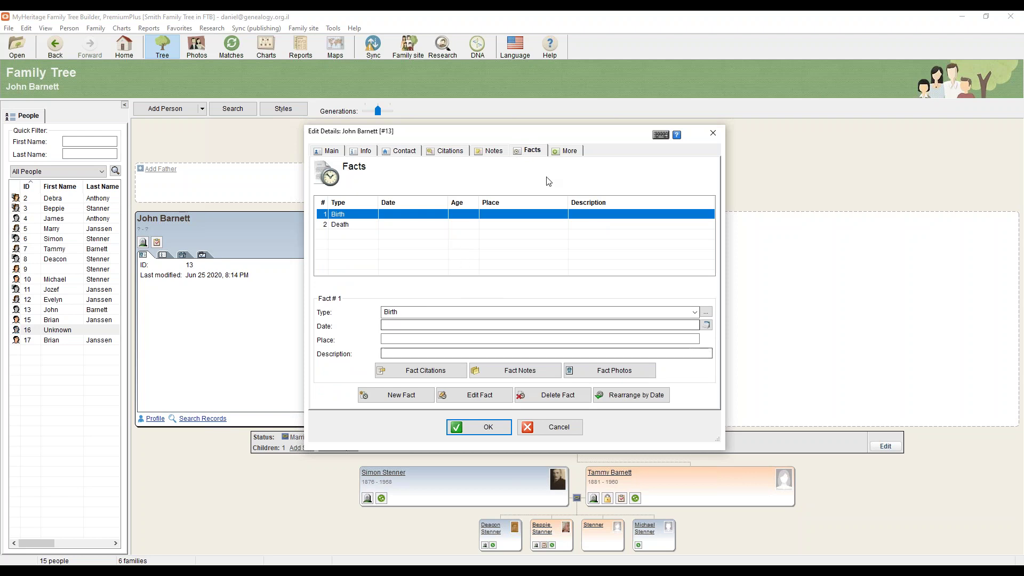
left_click(567, 153)
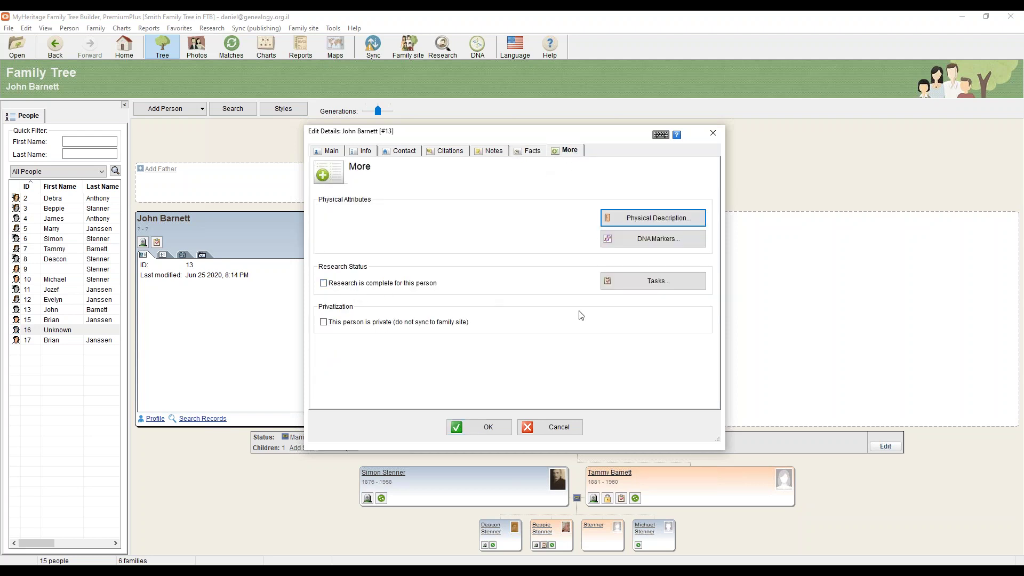
left_click(669, 281)
left_click_drag(517, 152, 673, 141)
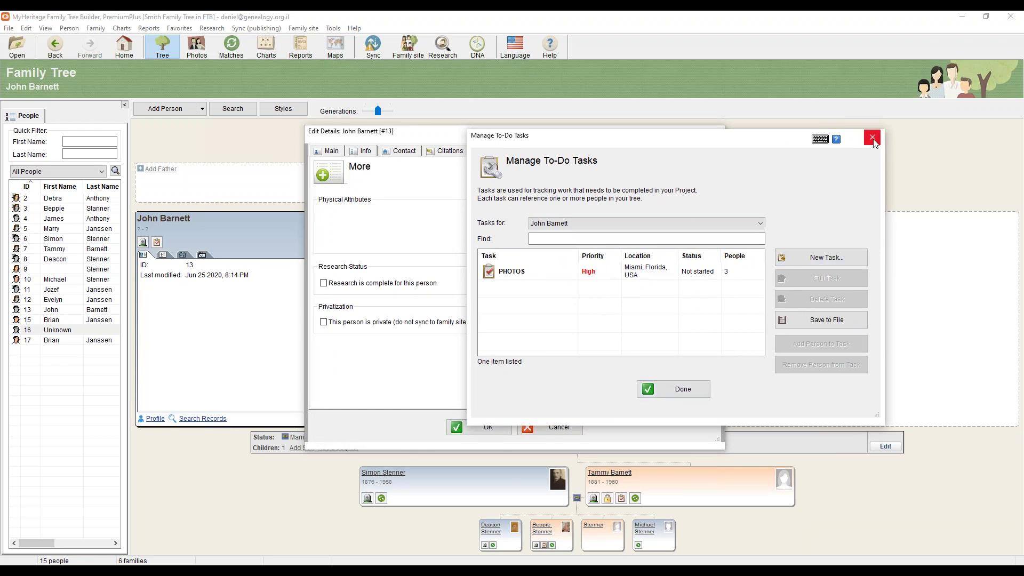
Select the PHOTOS task to view its available actions, and close the to-do task manager.
left_click(650, 277)
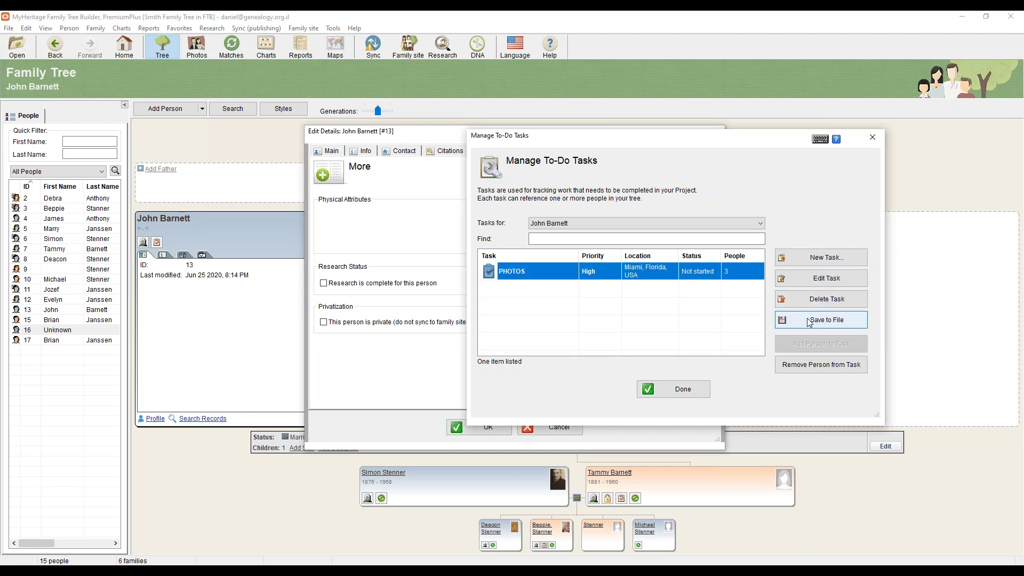
left_click(873, 137)
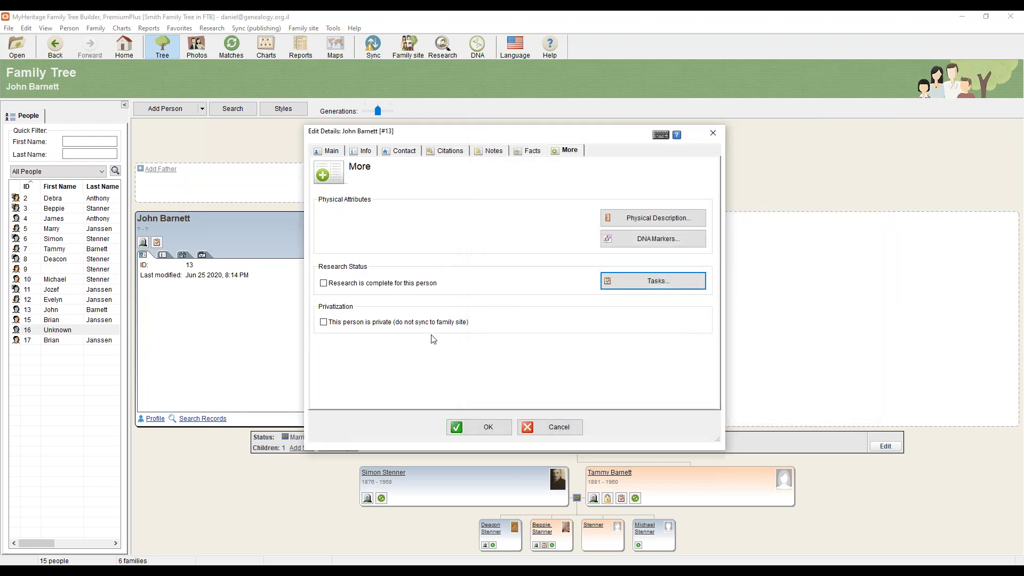
Try marking the person with ID 13 as private, clear the option, and close the details without saving.
left_click(324, 323)
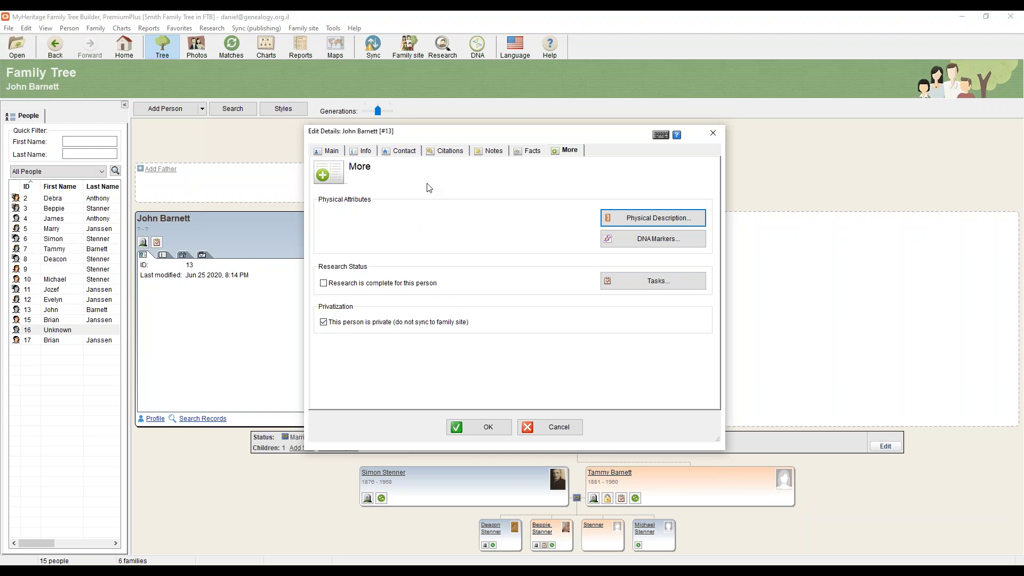
left_click(323, 323)
left_click(560, 429)
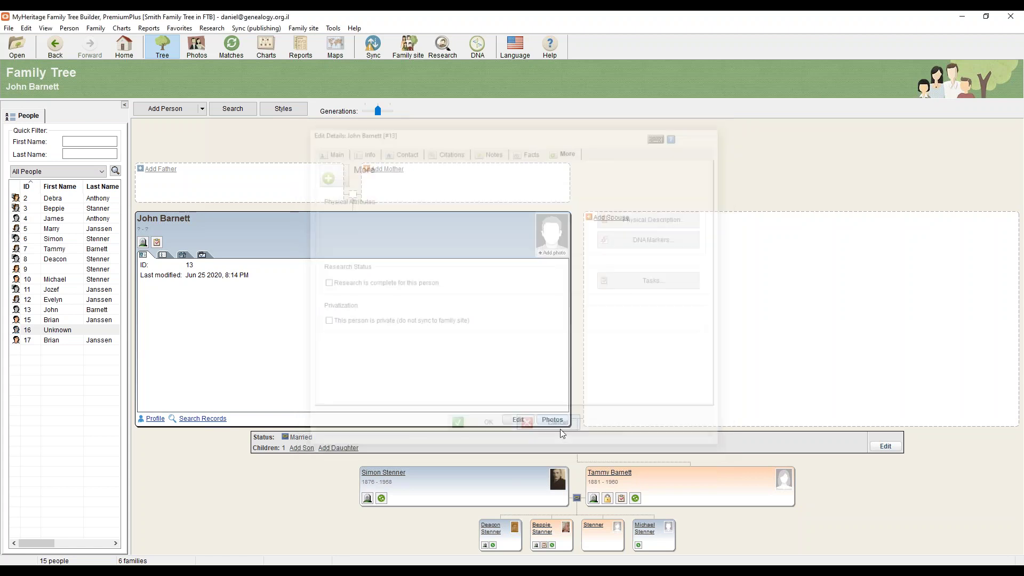
Return the family tree's focus to the person with ID 6, and switch to the Announcements slide of the presentation.
left_click(388, 476)
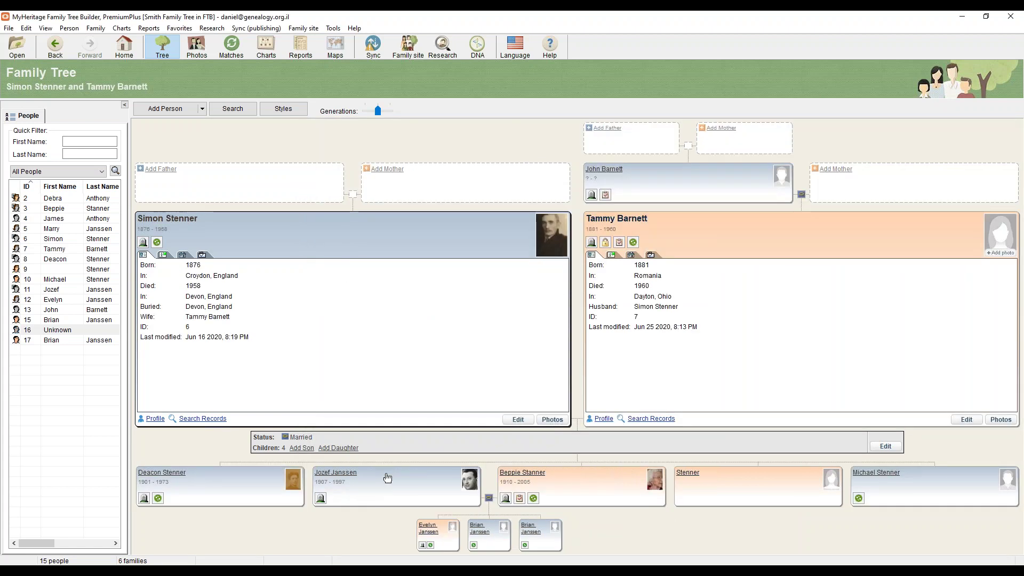
key("alt+Tab")
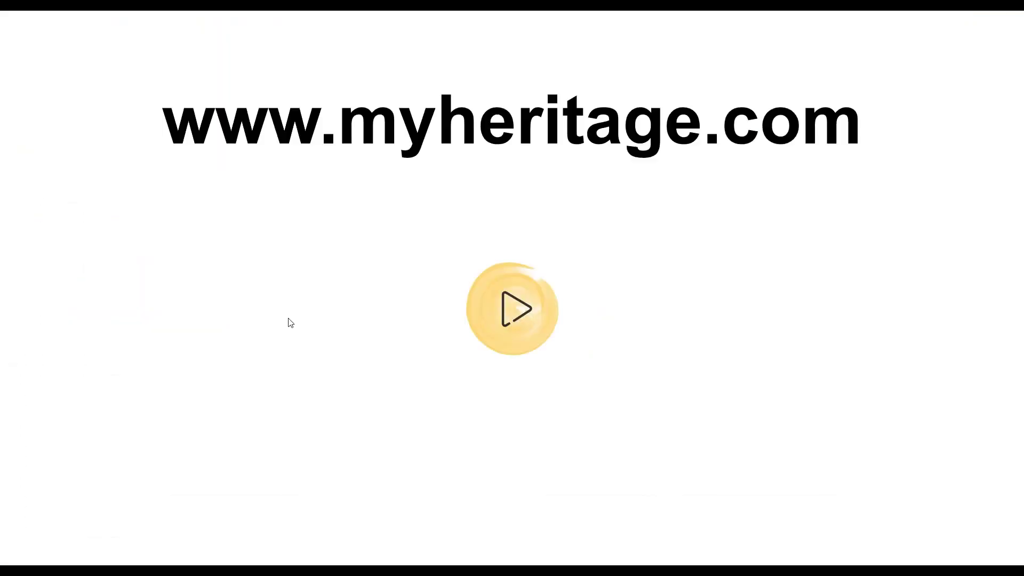
left_click(629, 355)
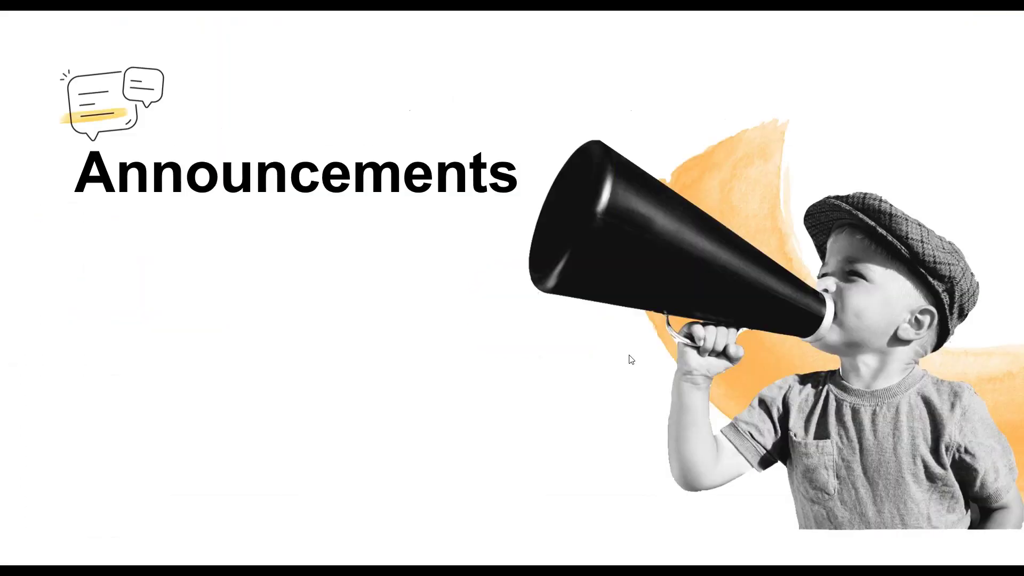
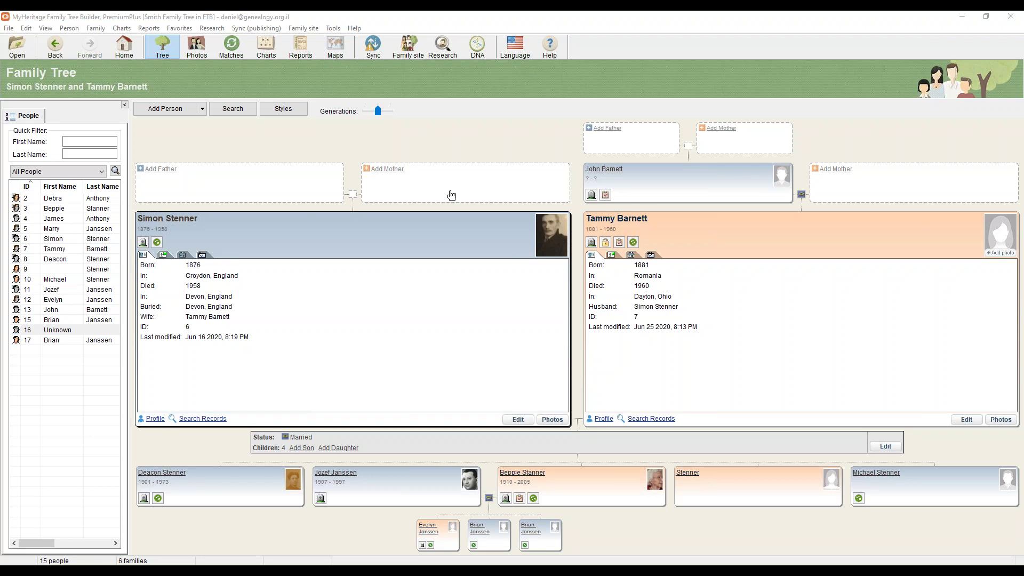
View the options for adding, attaching, detaching and managing spouses of the person with ID 6.
right_click(411, 234)
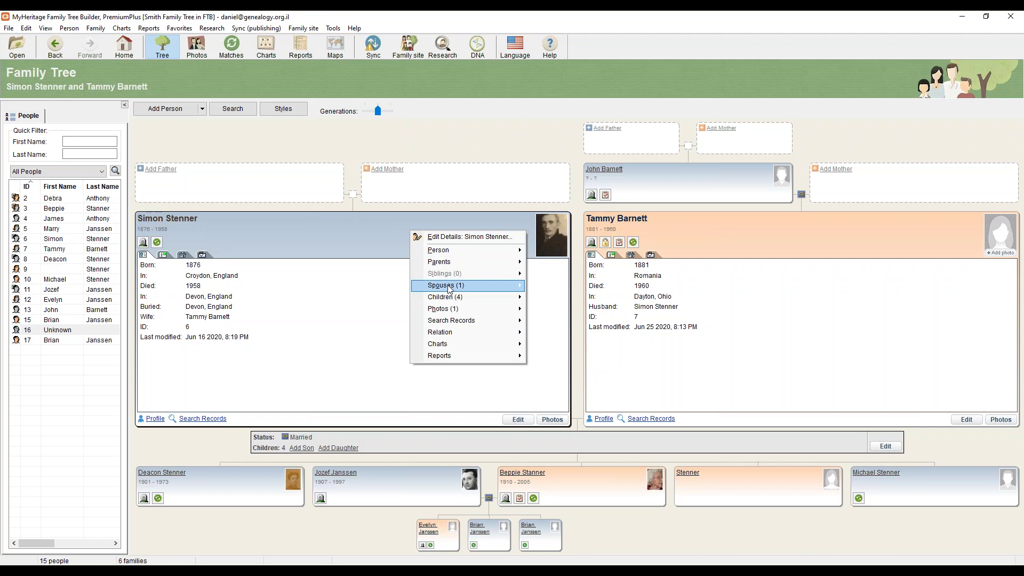
mouse_move(450, 289)
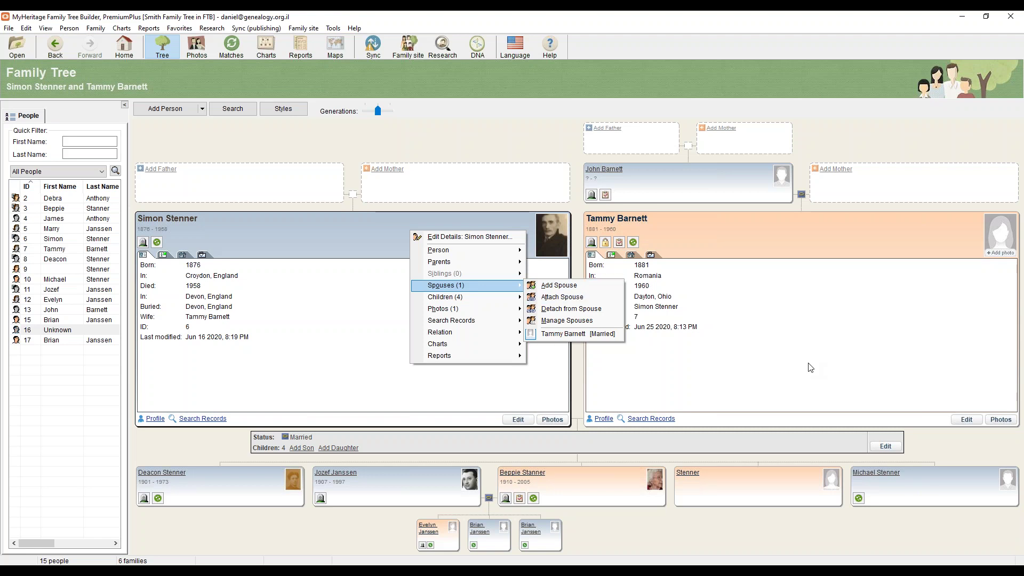
key("alt+Tab")
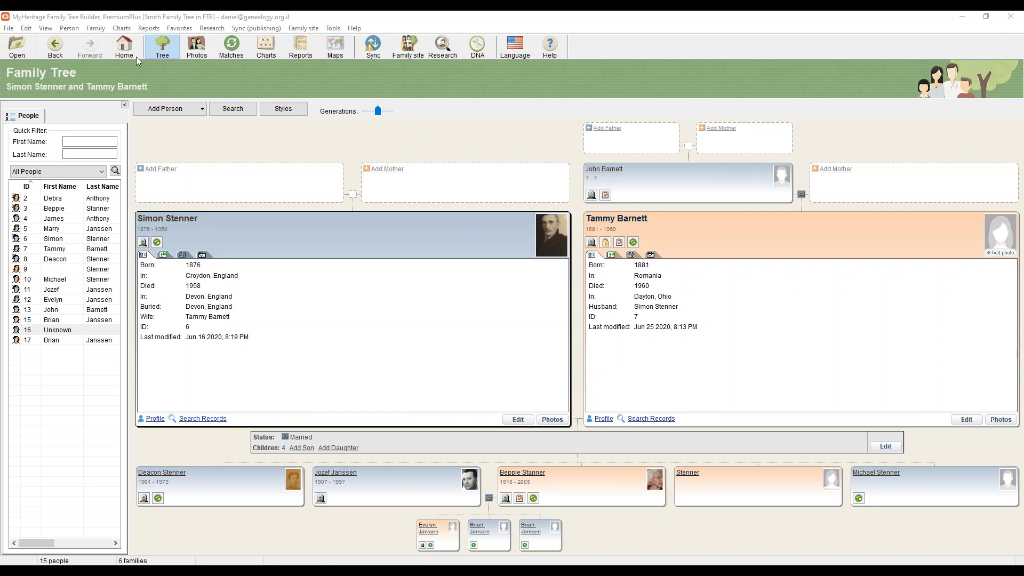
Look through the project commands for backup, restore and GEDCOM import and export.
left_click(9, 29)
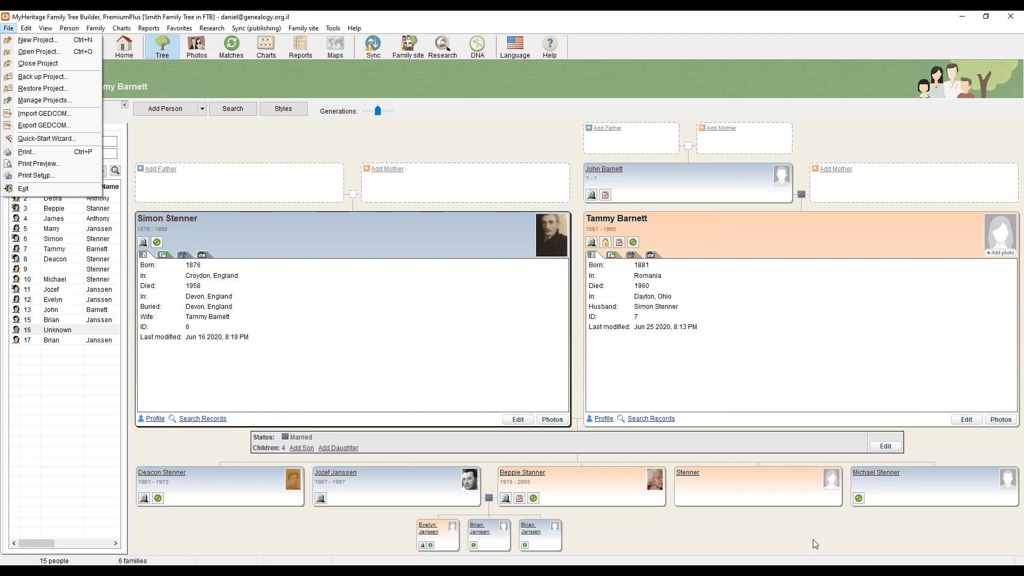
key("Escape")
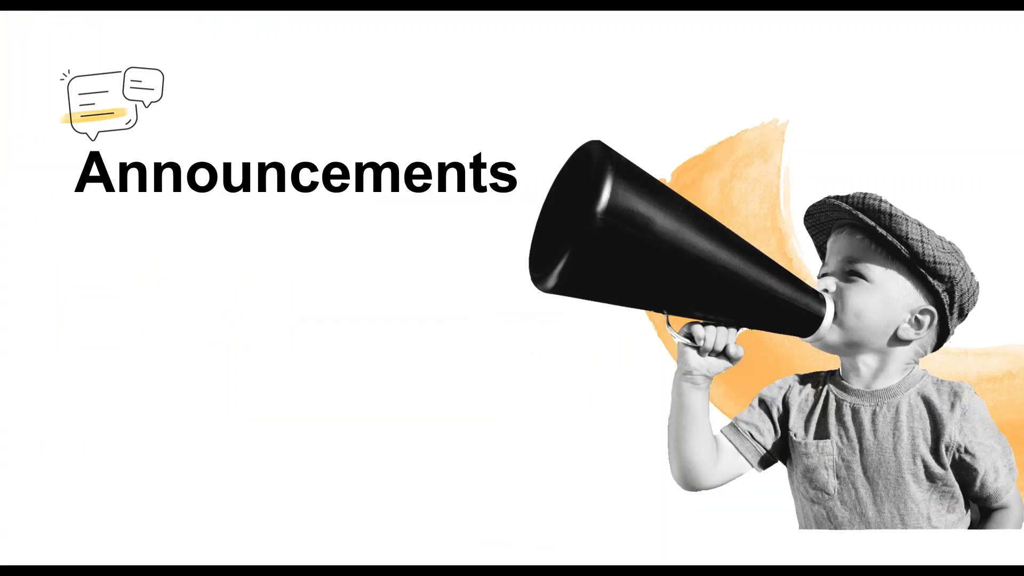
Switch to Chrome and open the Family Tree Builder download page at myheritage.com/ftb.
left_click(593, 375)
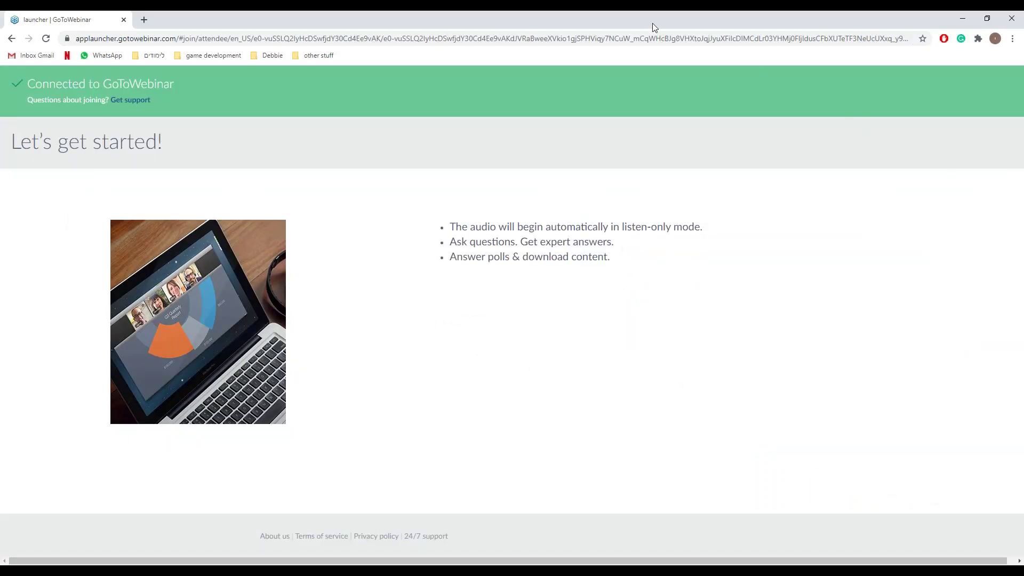
left_click(654, 38)
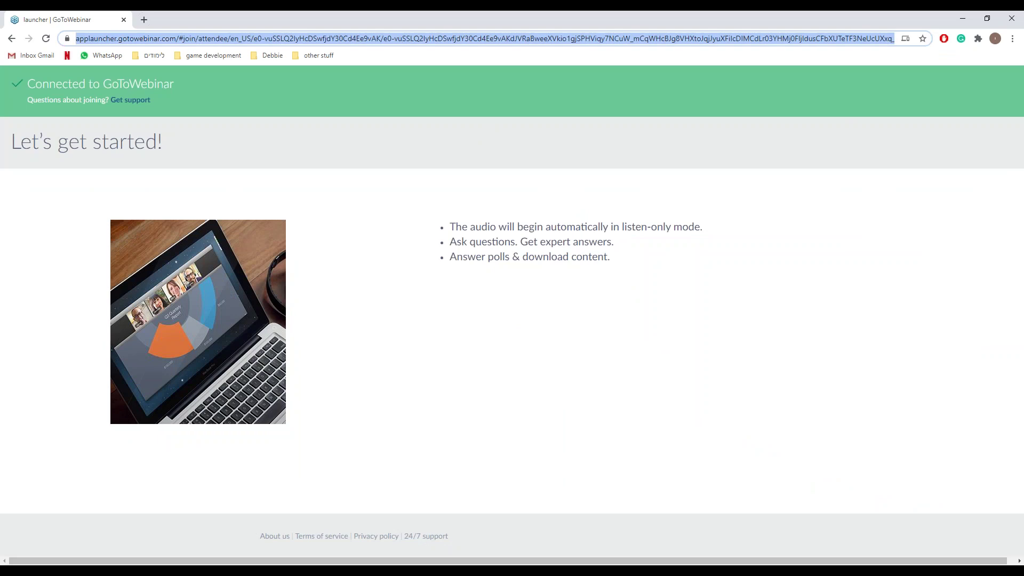
type("myhe")
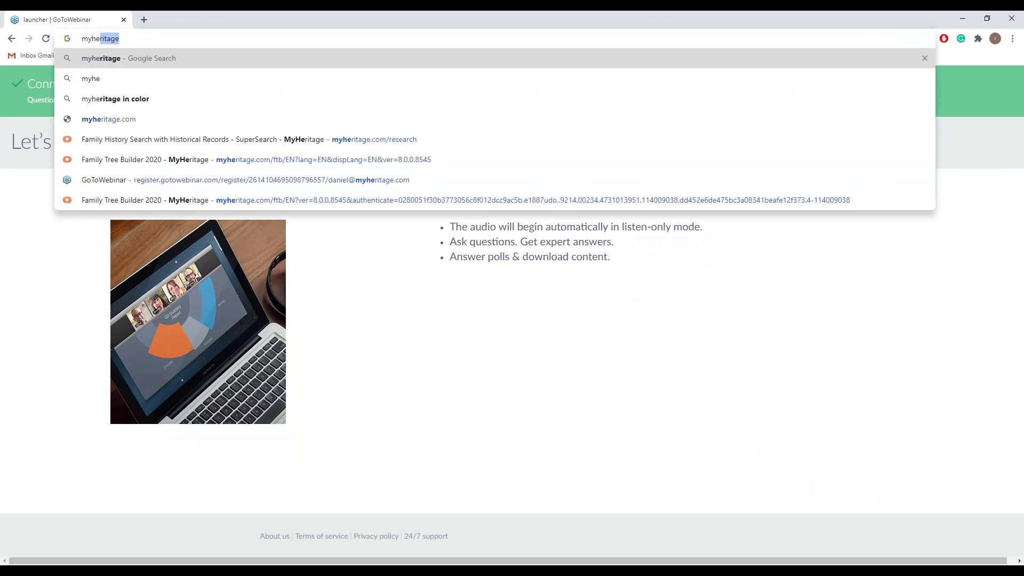
key("Right")
type(".")
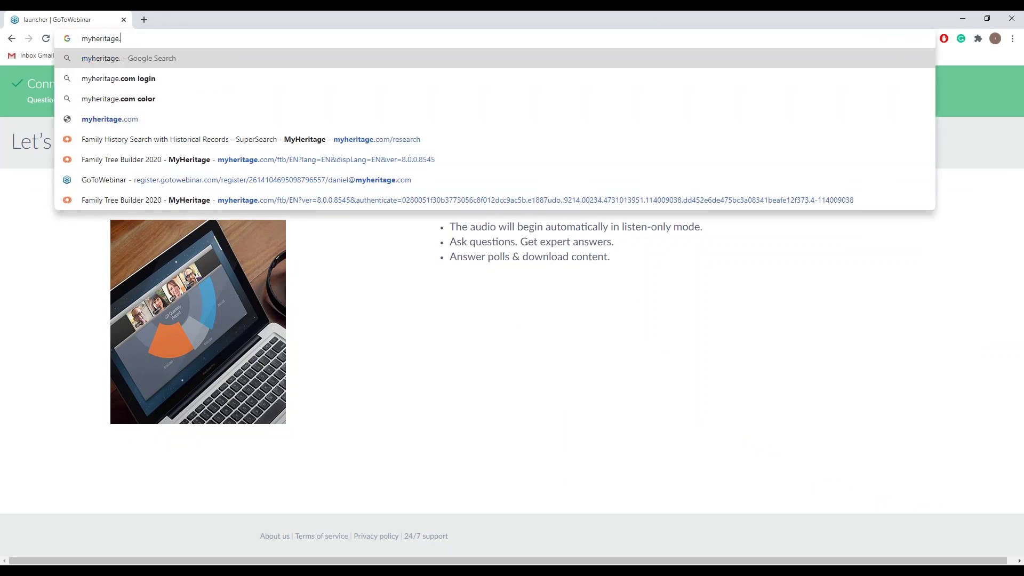
type("com")
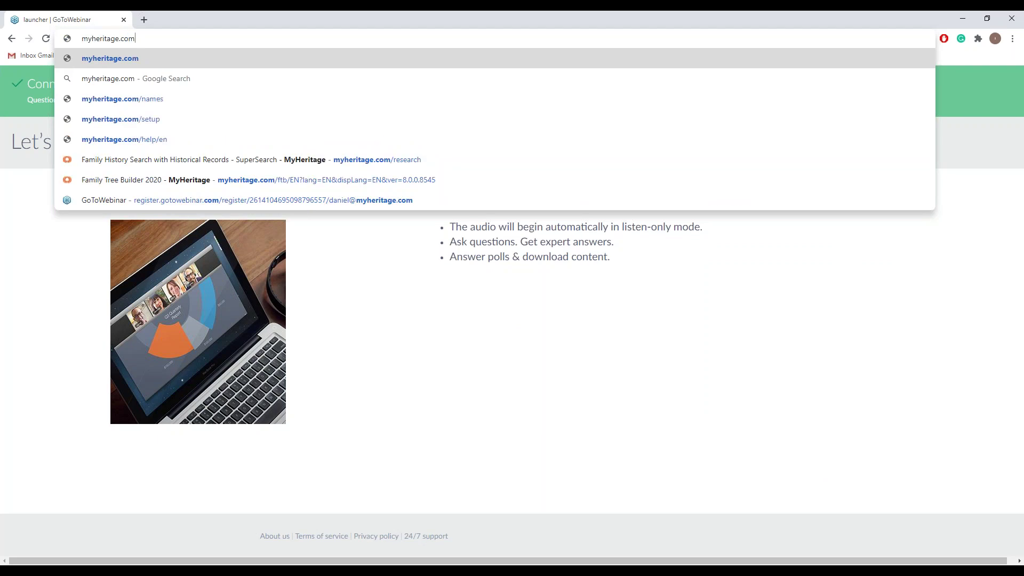
type("/f")
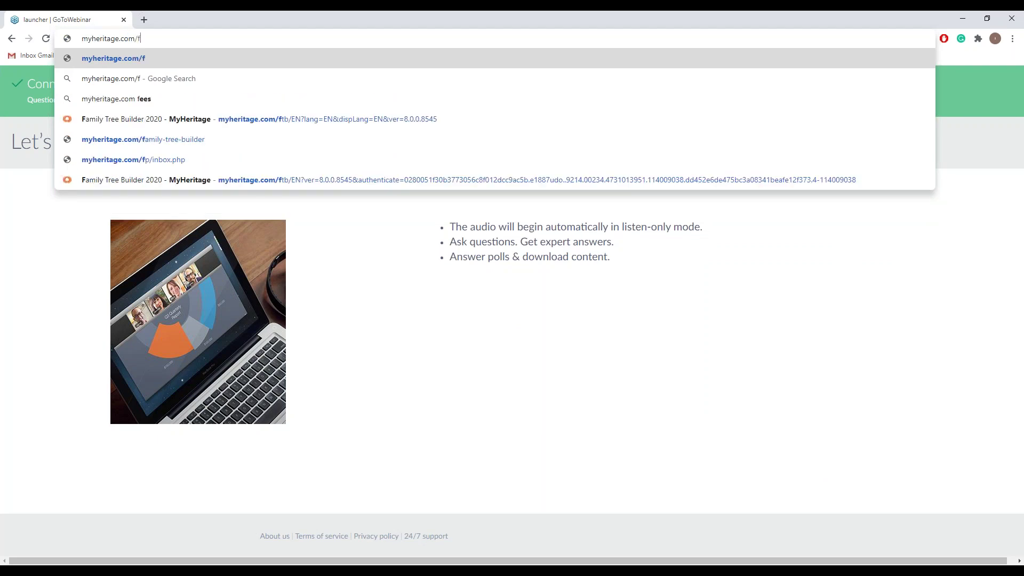
type("tb")
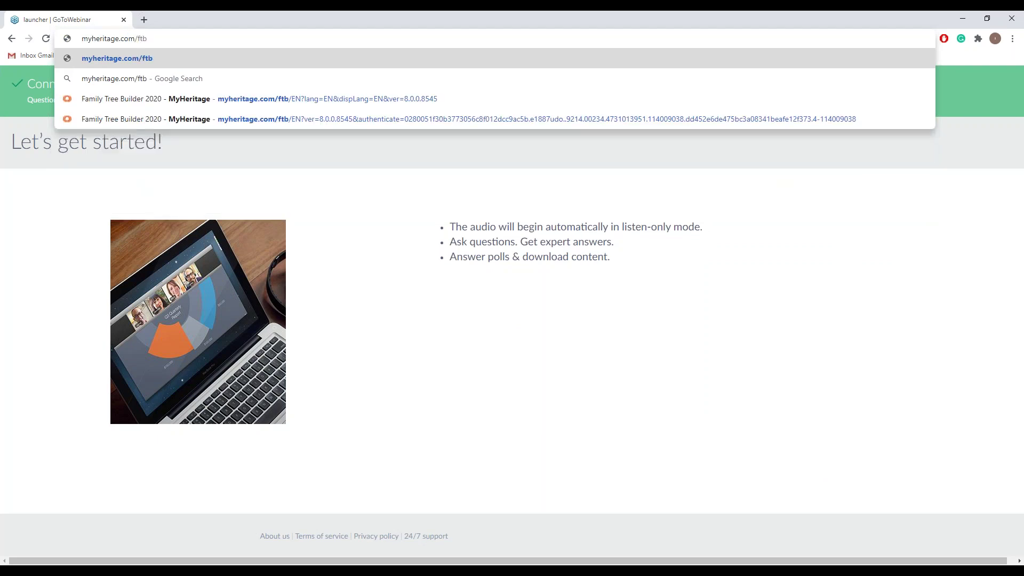
key("Return")
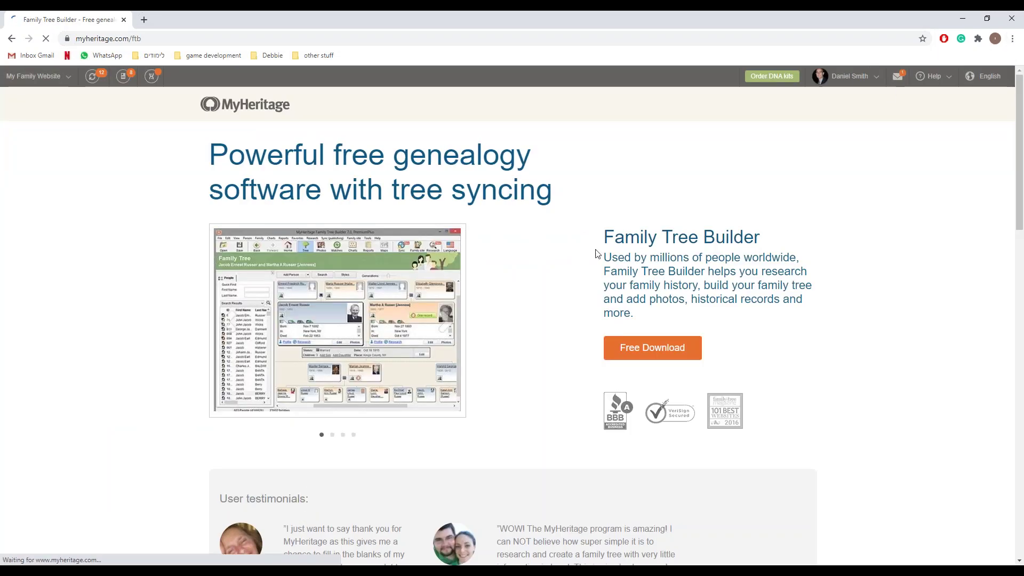
Hide Chrome's bookmarks bar and view the free download offer on the Family Tree Builder page.
scroll(874, 328, "down", 1)
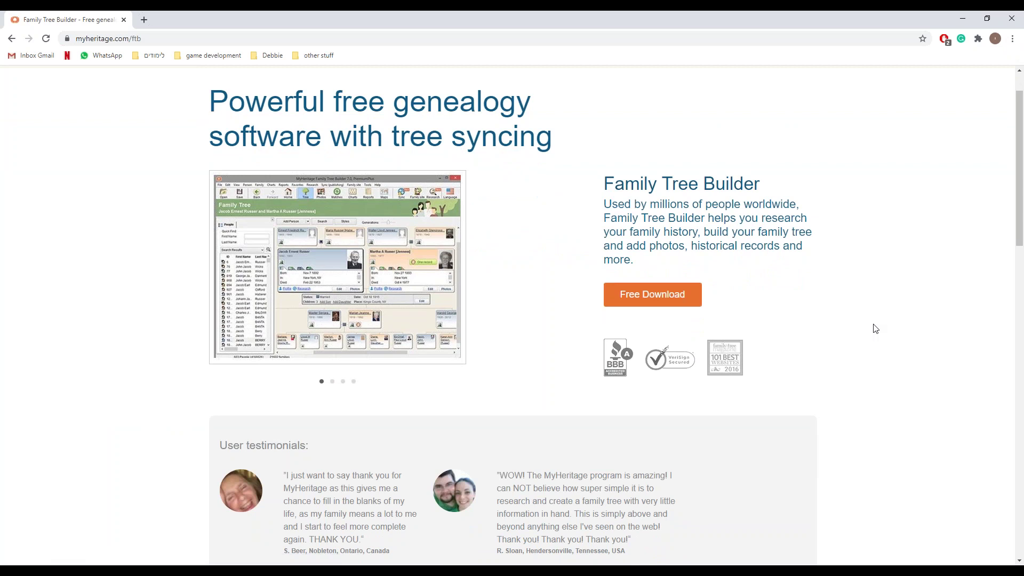
left_click(1012, 39)
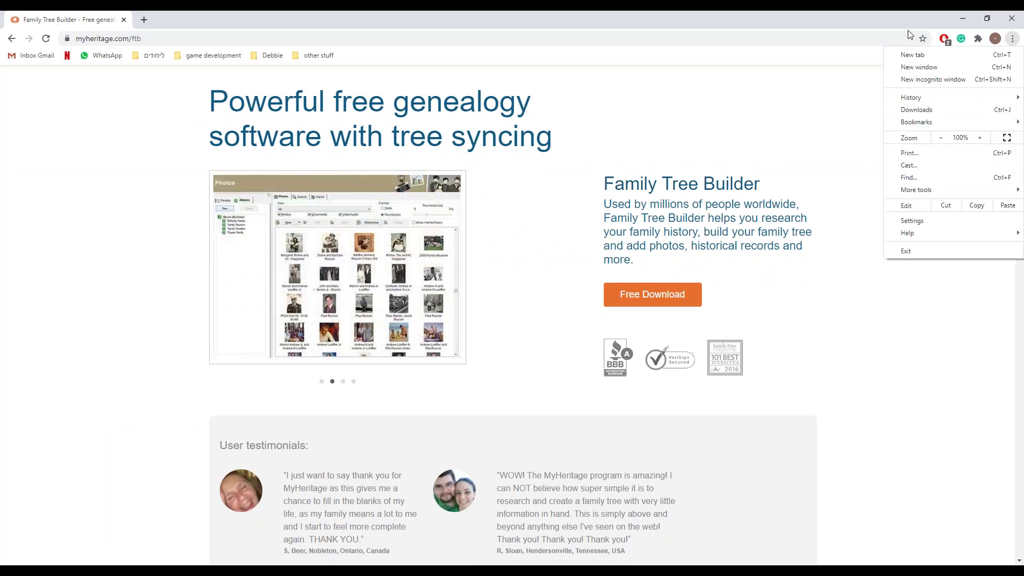
left_click(883, 35)
left_click(1016, 44)
mouse_move(971, 123)
left_click(785, 149)
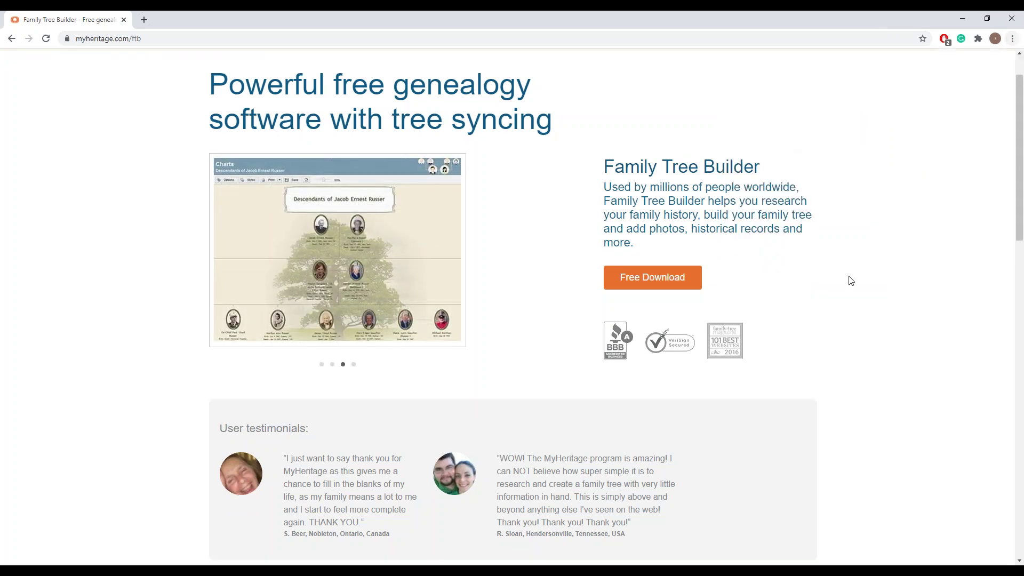
scroll(827, 283, "up", 1)
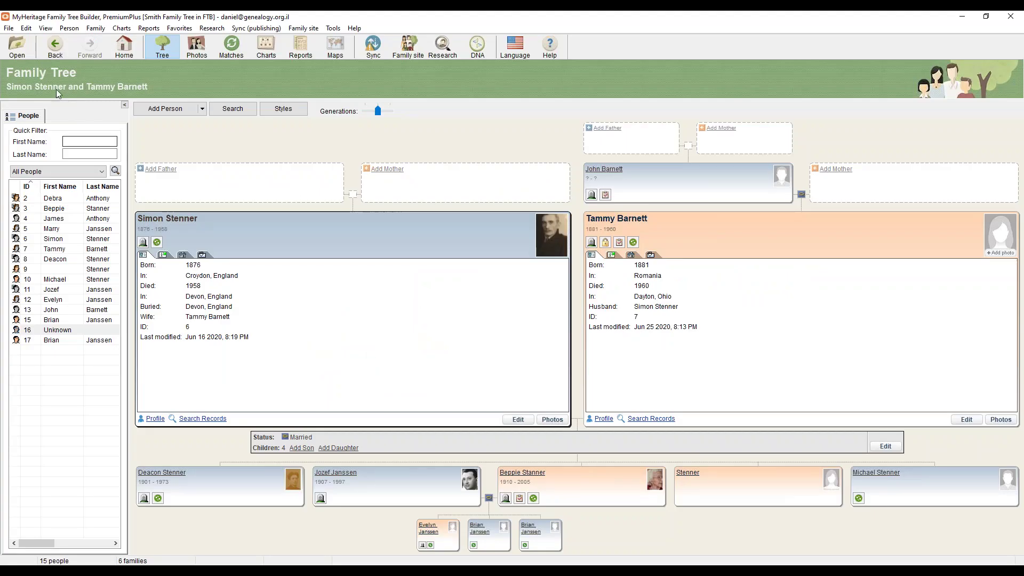
Return to Family Tree Builder and review the project file commands again, leaving the project unchanged.
left_click(6, 29)
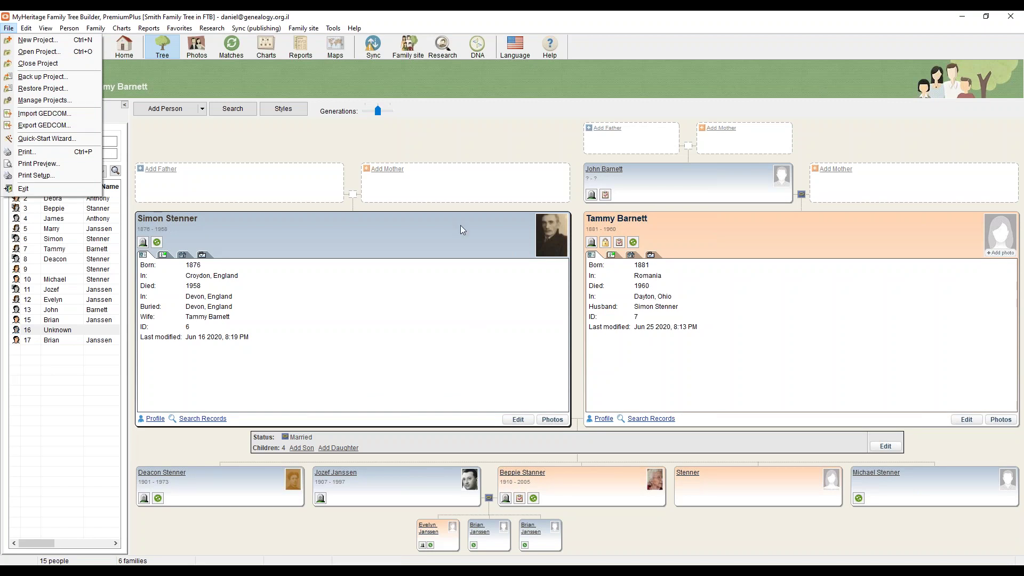
left_click(611, 530)
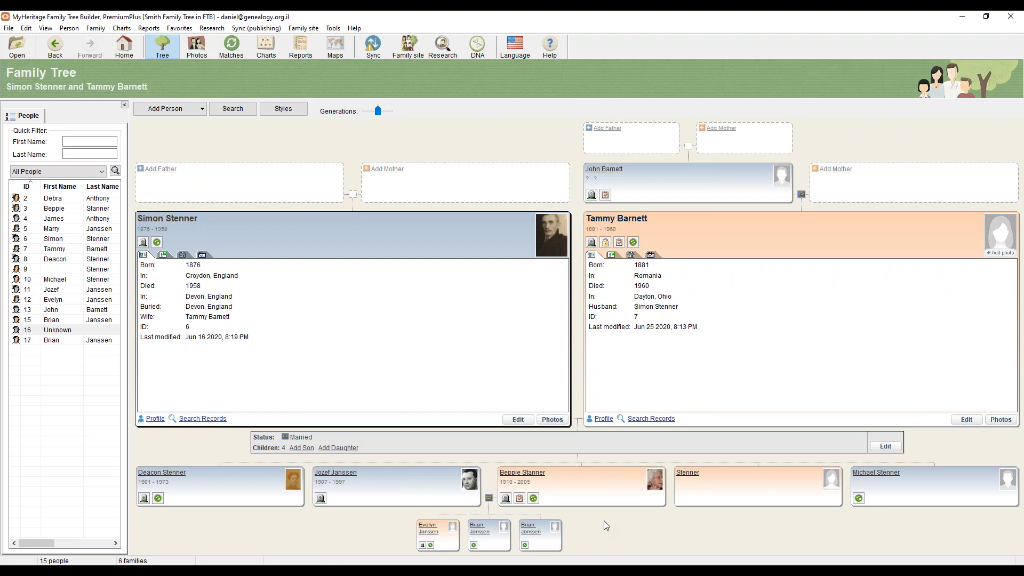
View the spouse options of the person with ID 6 and the family options of the couple, choosing none.
right_click(270, 224)
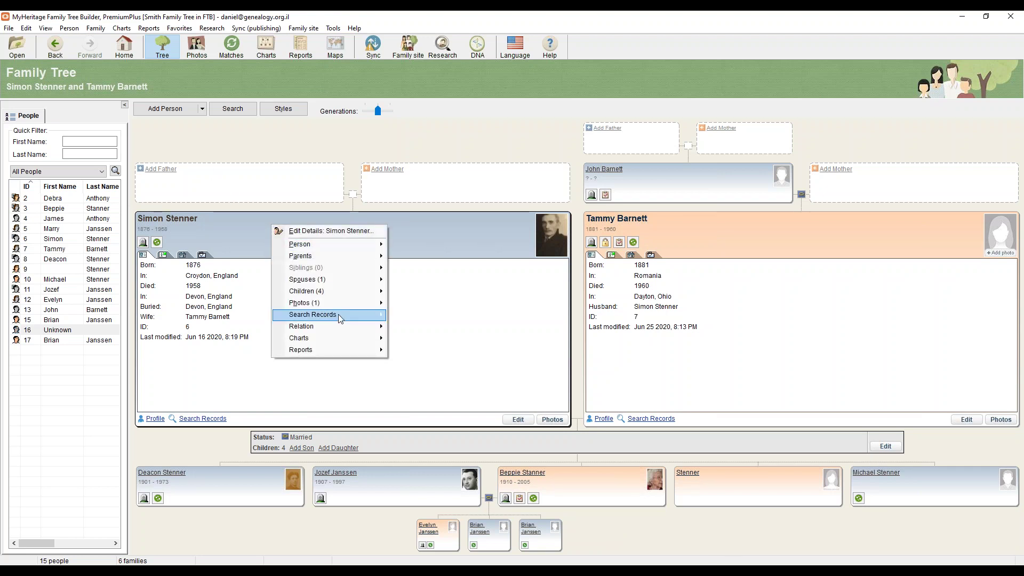
mouse_move(331, 277)
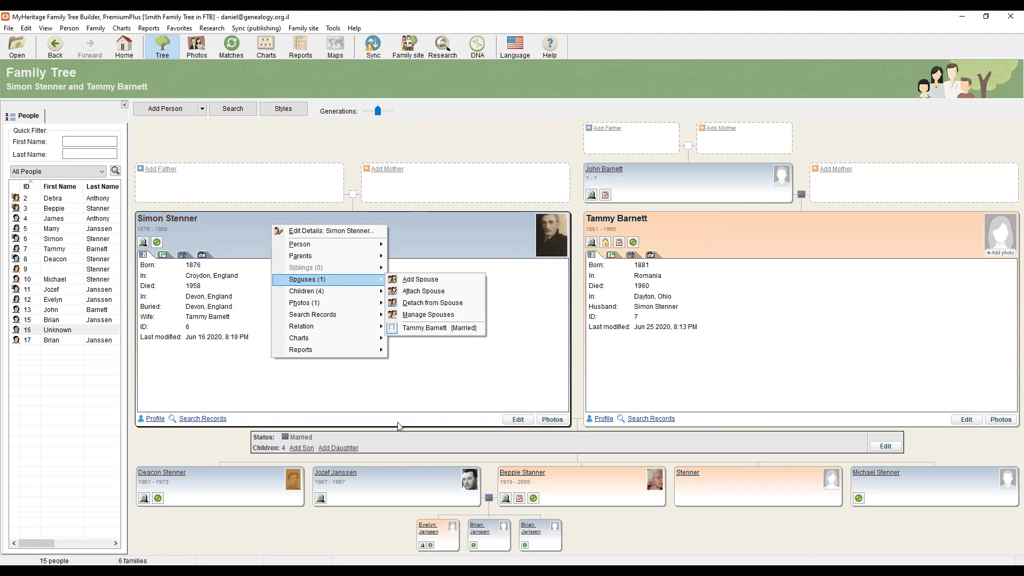
right_click(408, 440)
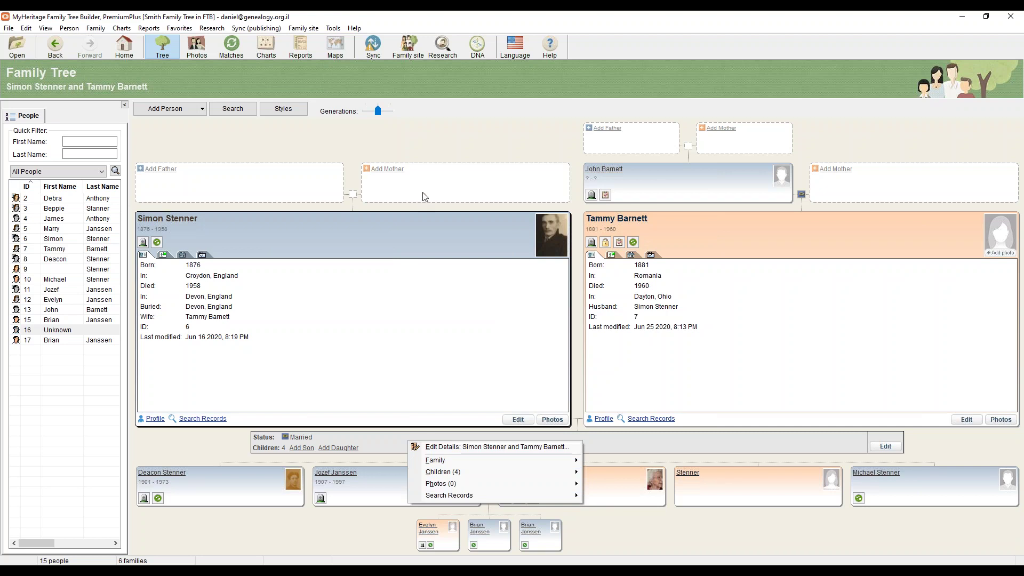
left_click(422, 149)
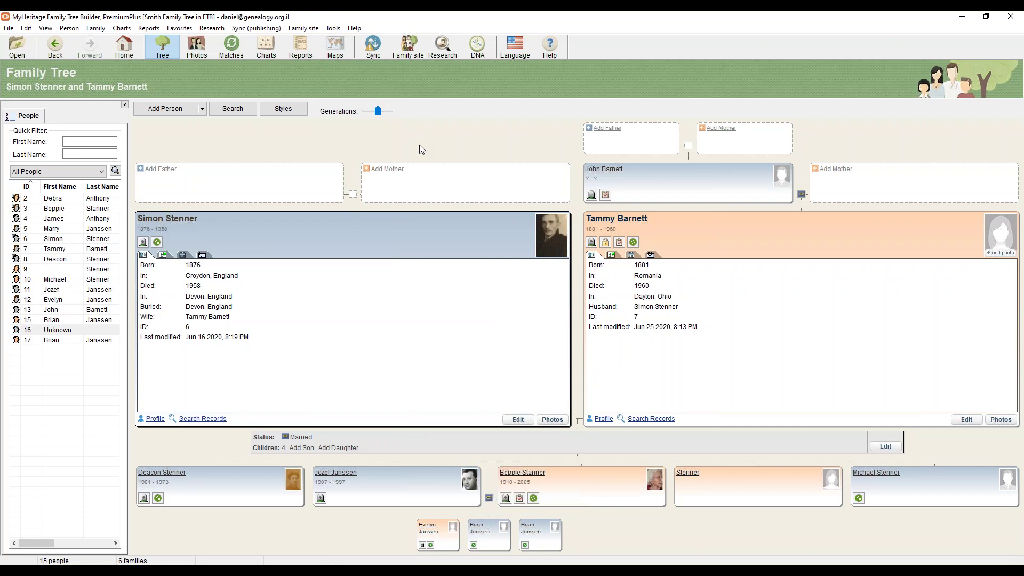